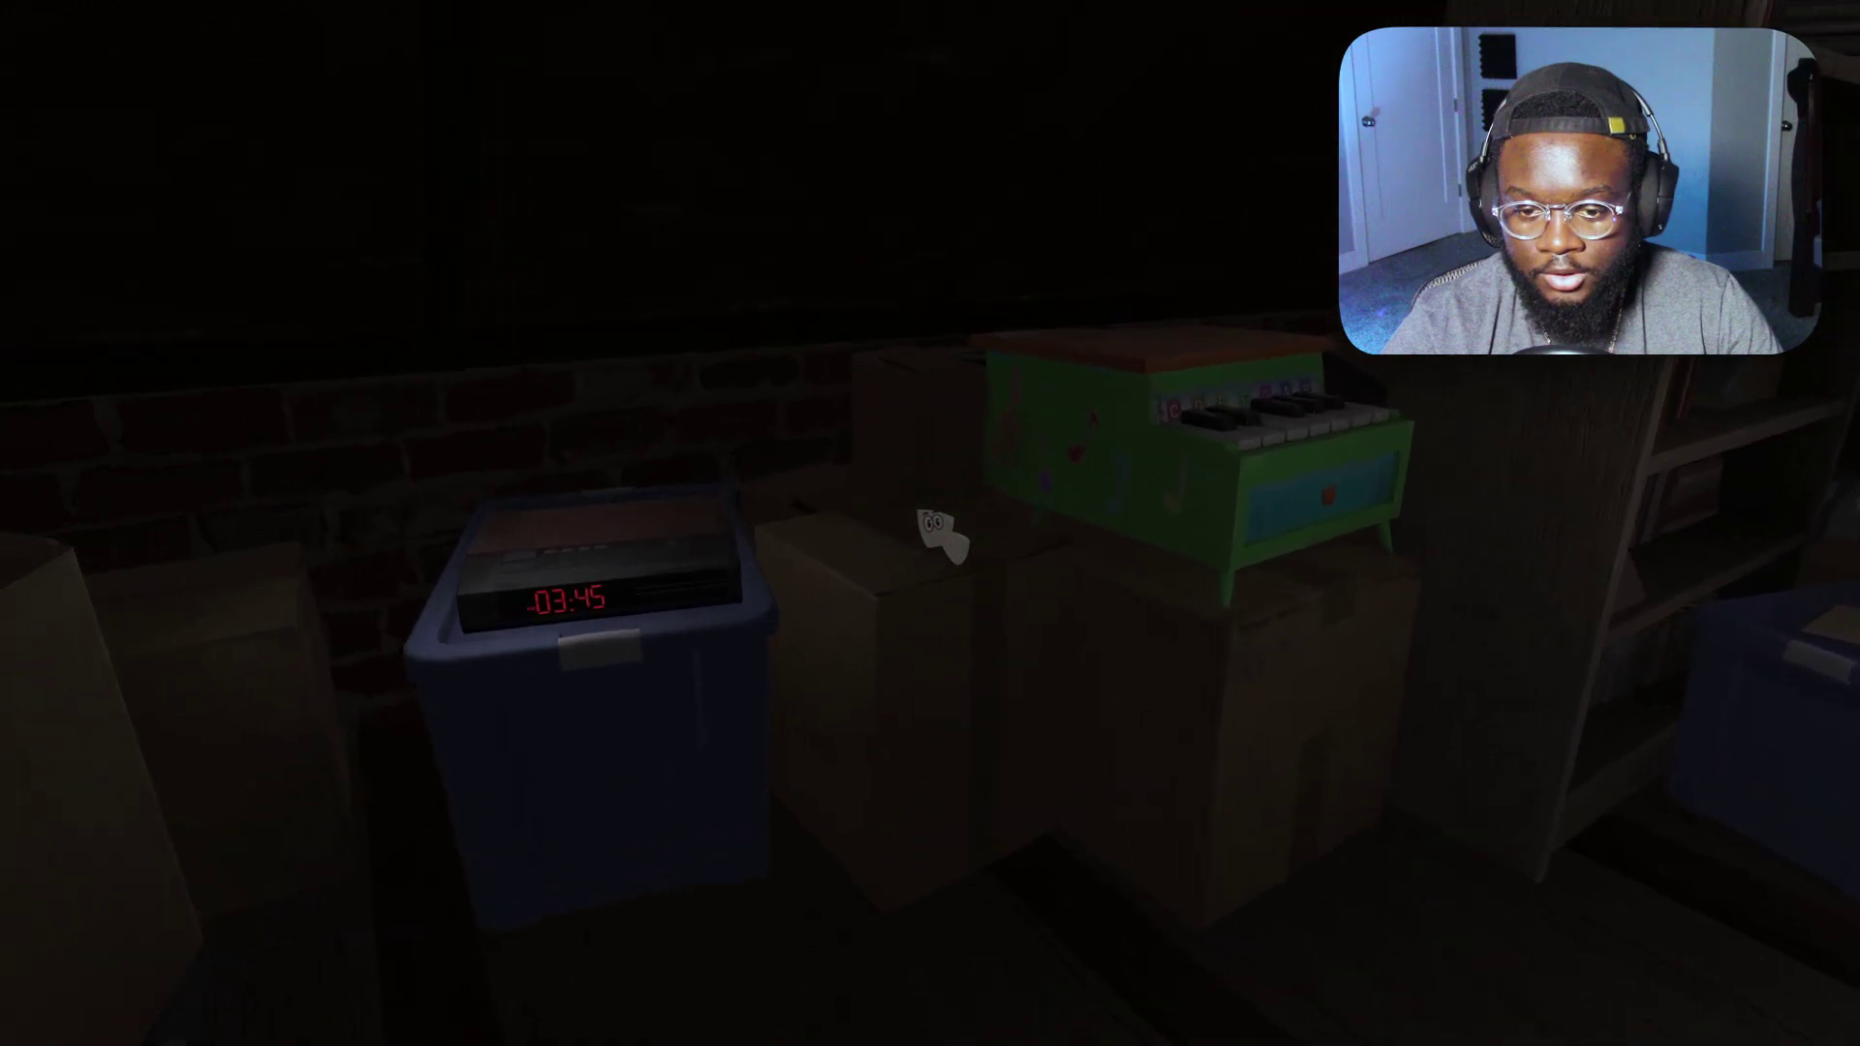
click(940, 533)
click(929, 523)
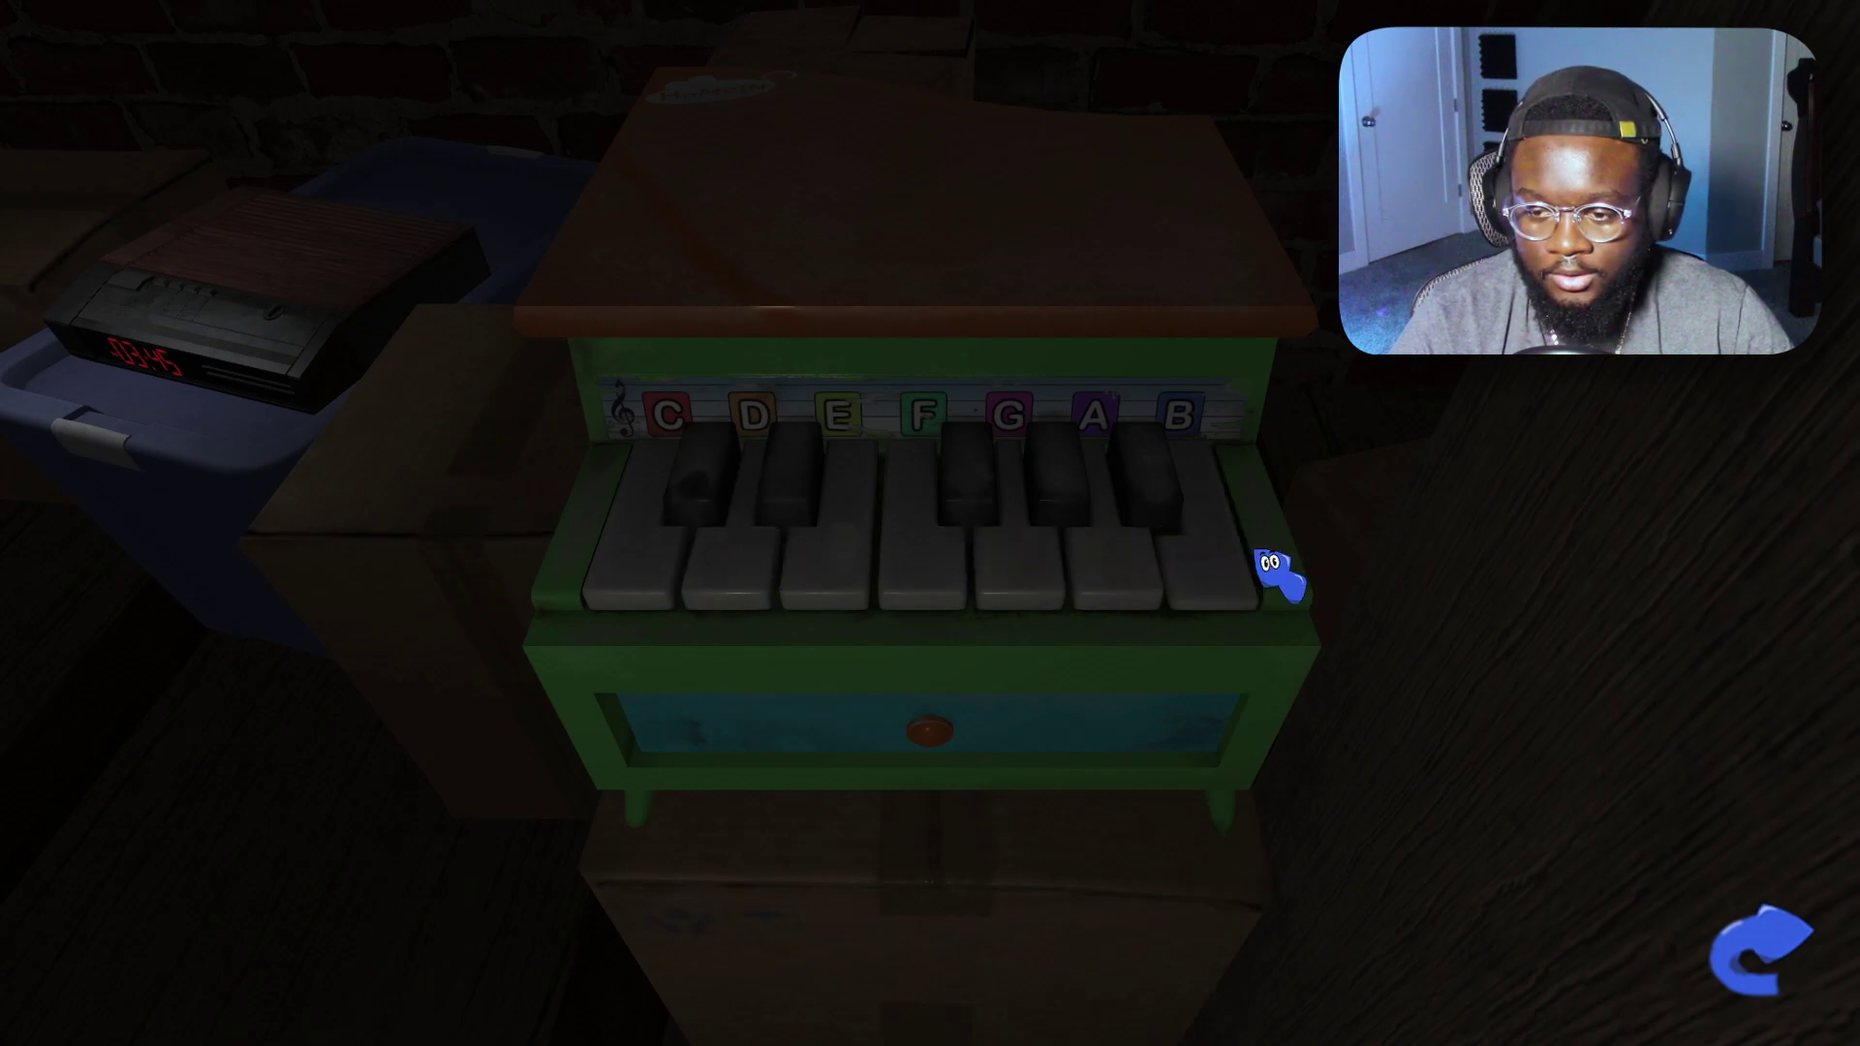
click(625, 547)
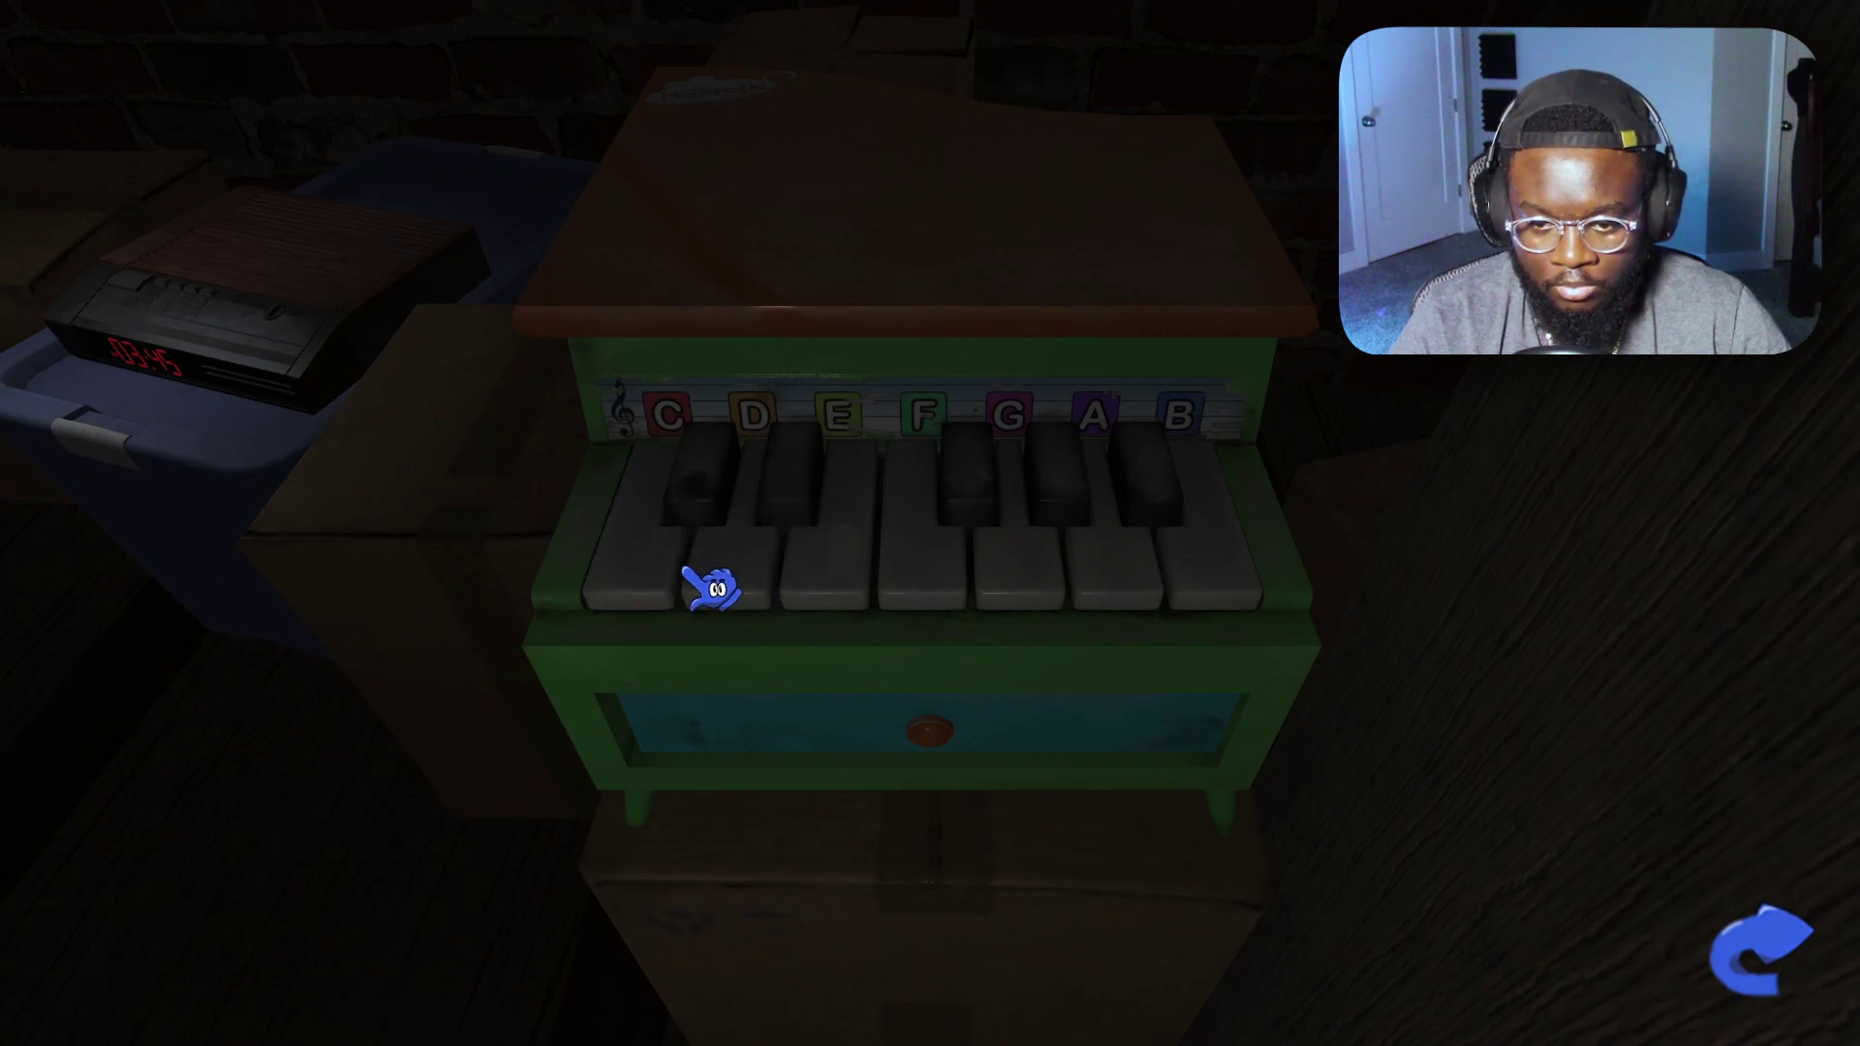
right_click(686, 571)
click(929, 523)
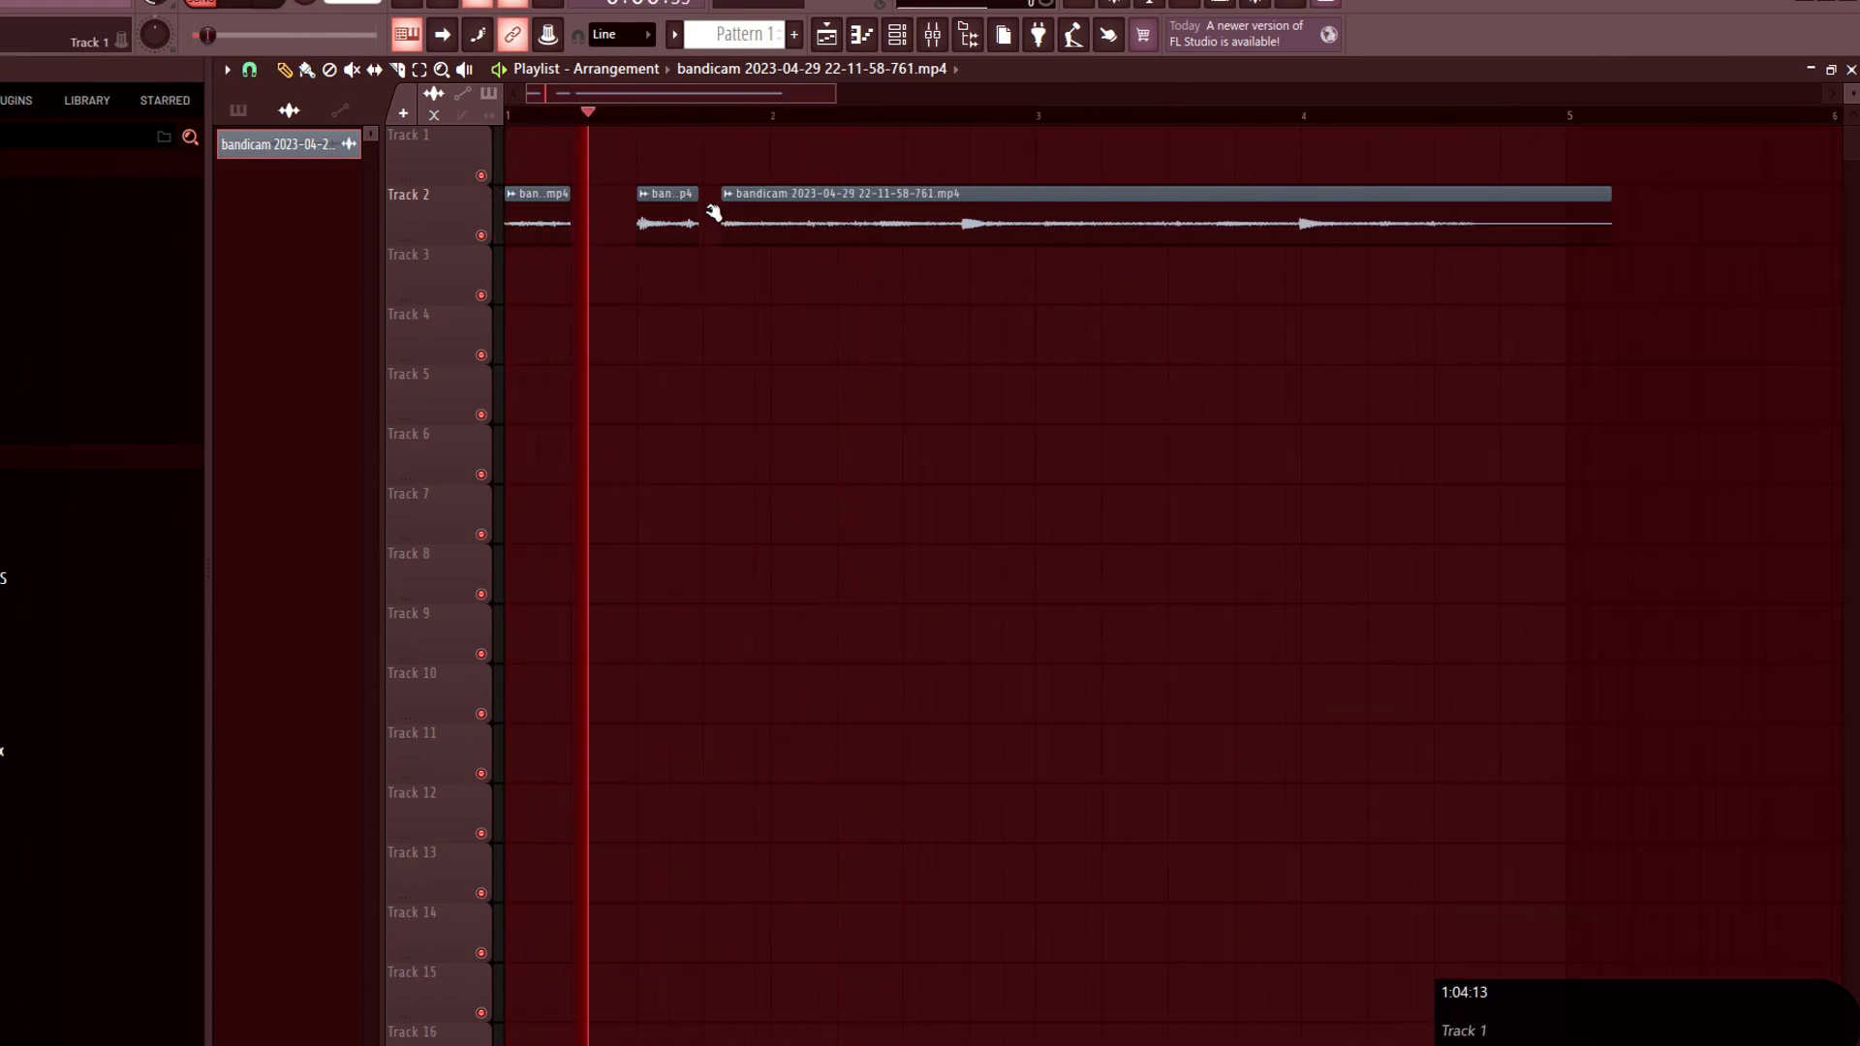
Play back the arrangement and slice the long recording on Track 2 down to a short clip.
key(space)
click(399, 72)
key(space)
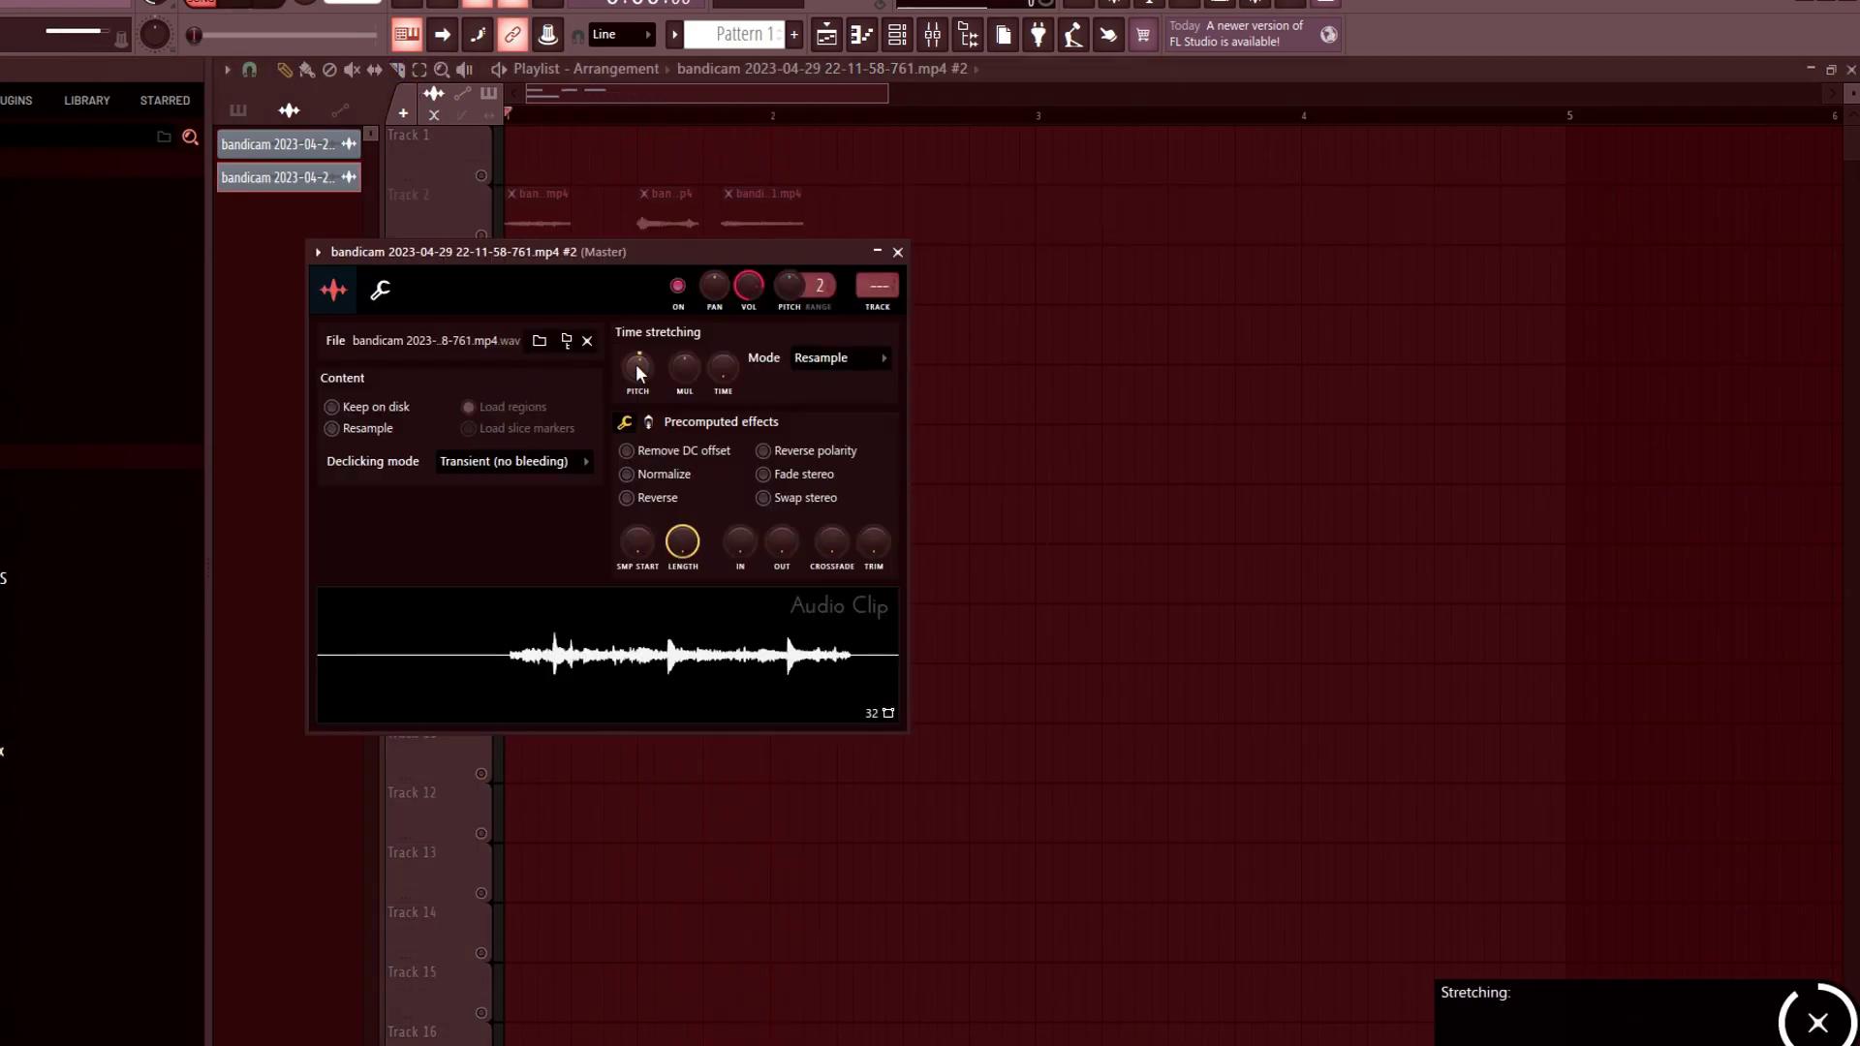
Pitch-shift separate copies of the sliced clip, setting the one in the middle of bar 1 to -100 cents.
scroll(635, 363, up, 1)
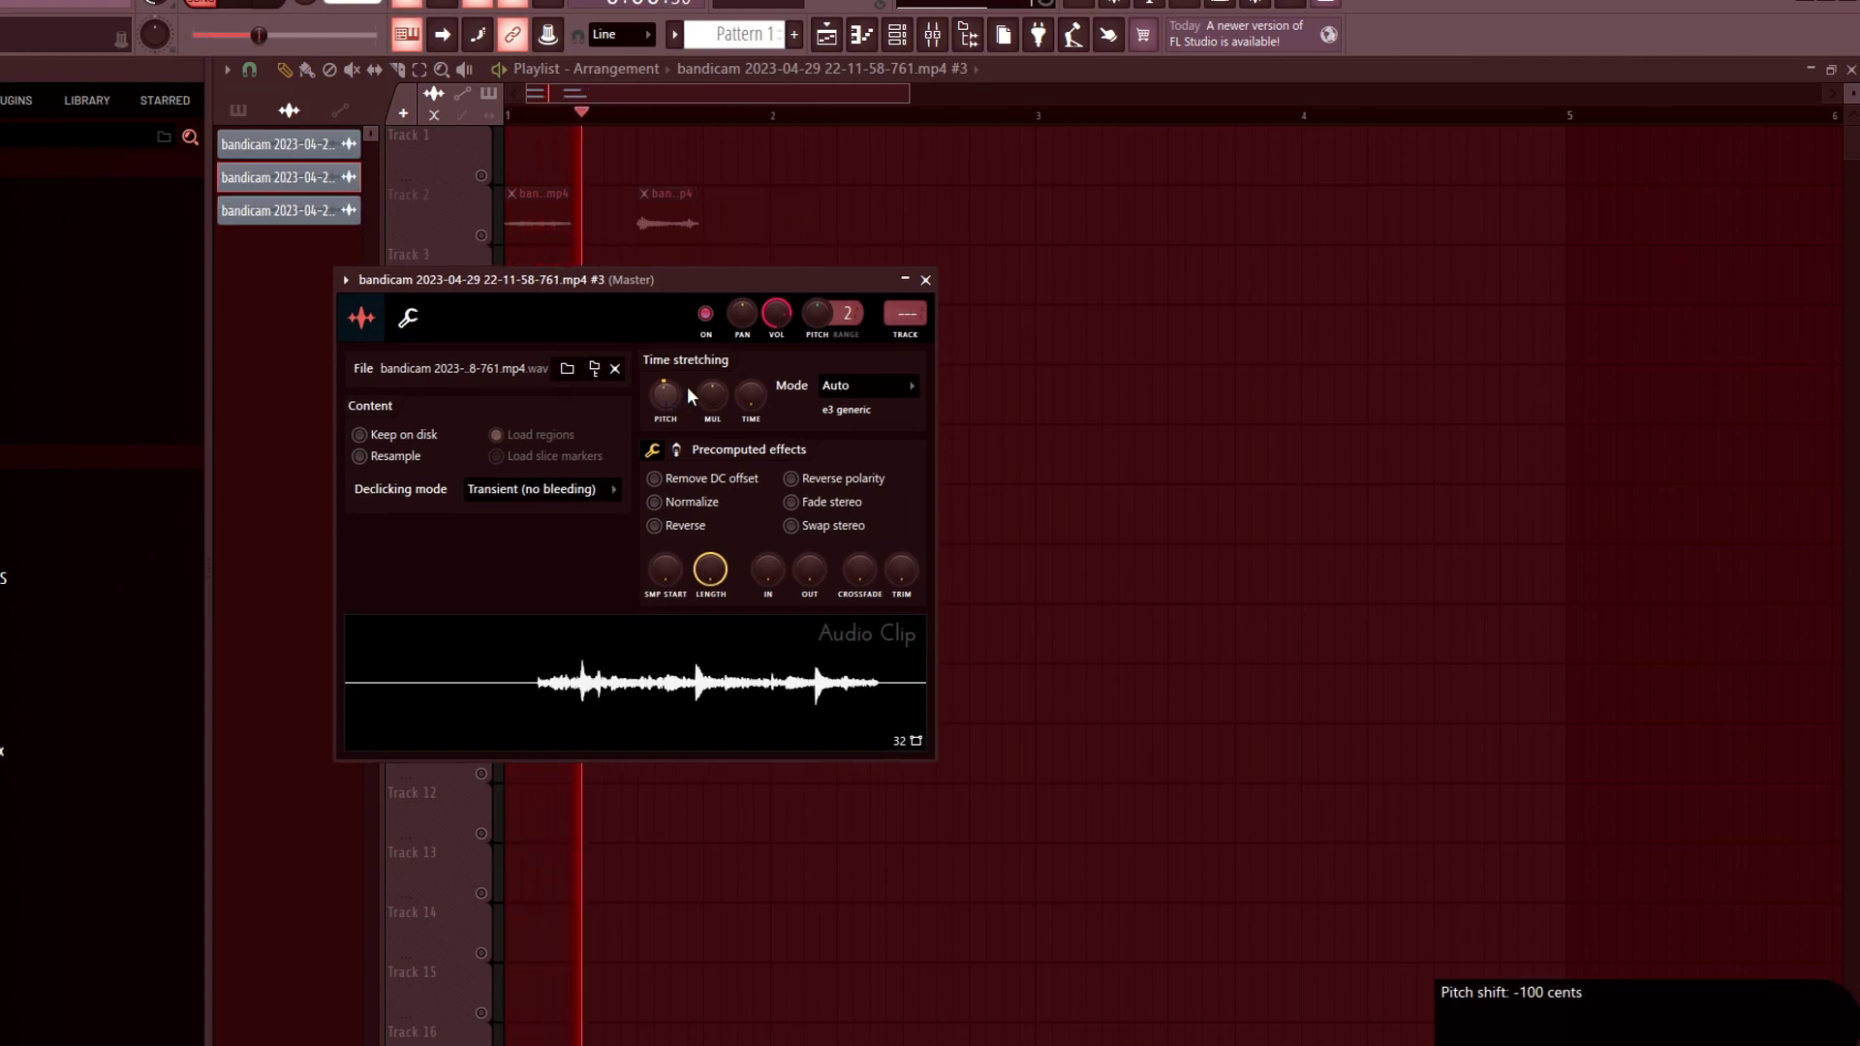
click(926, 281)
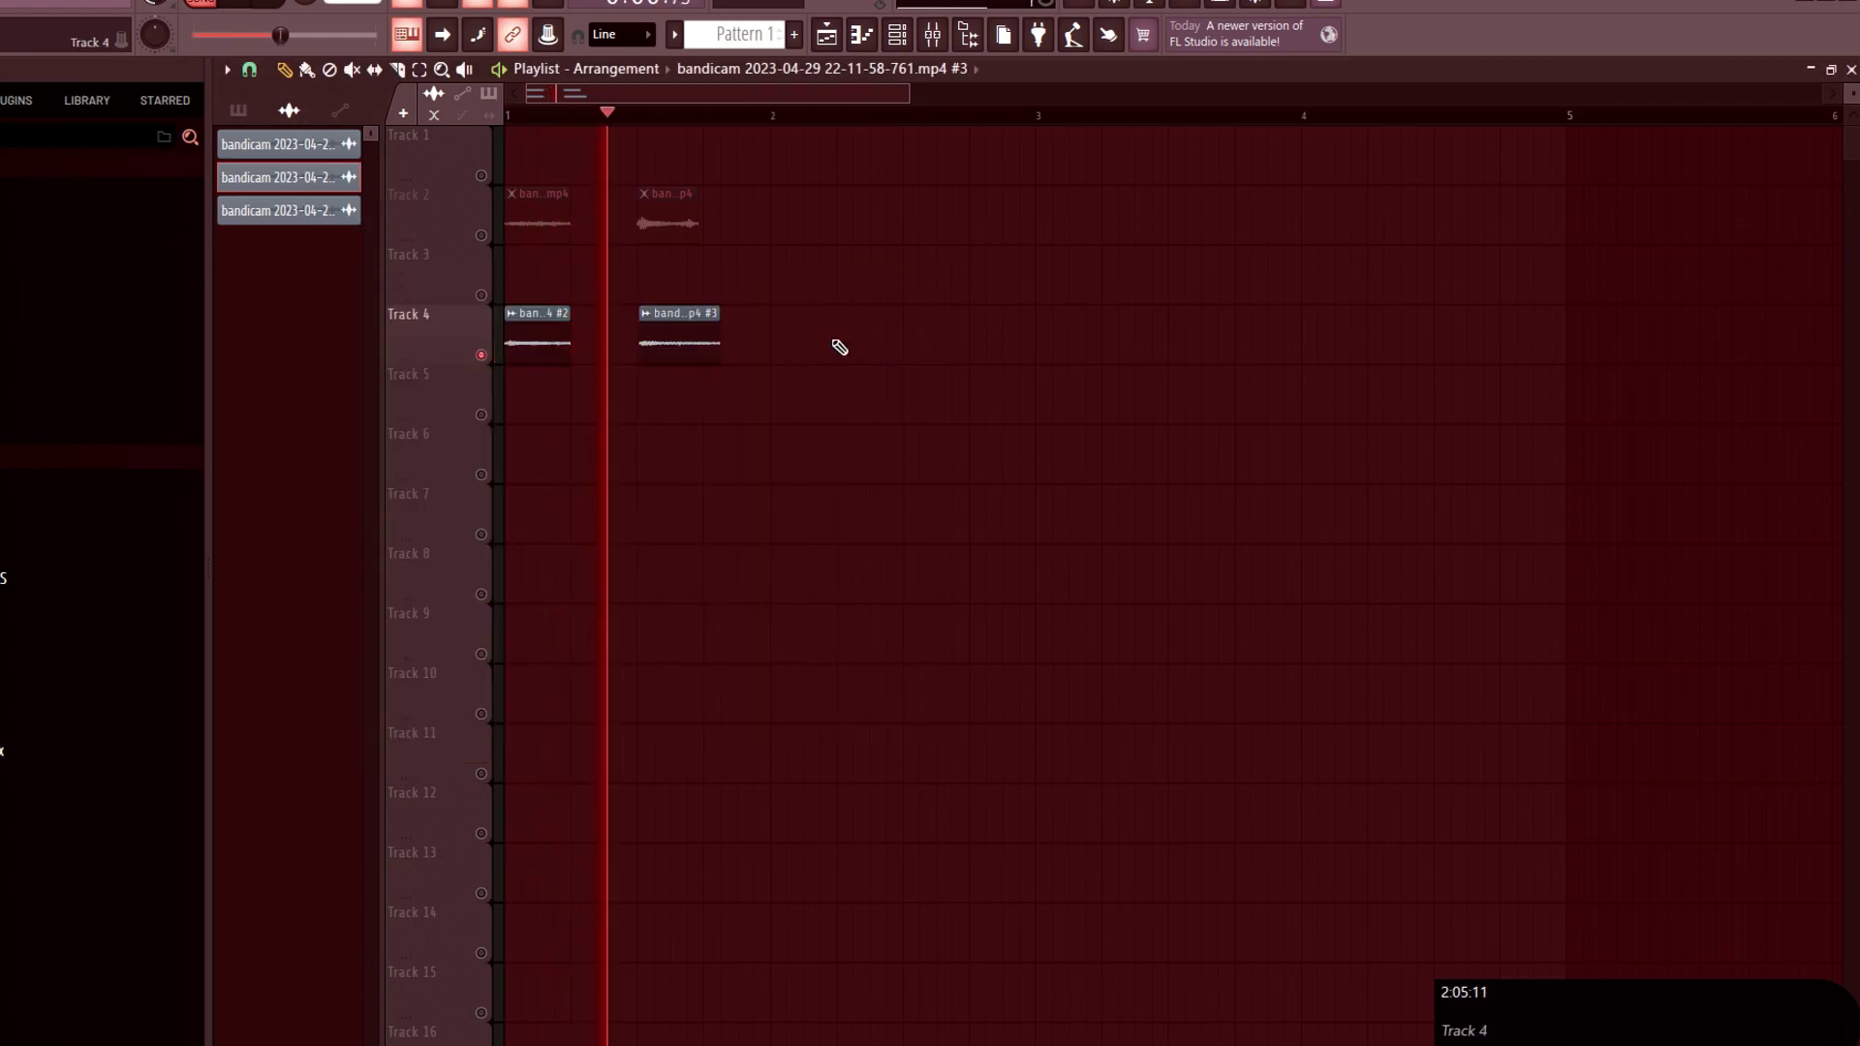
Place another copy of the clip on Track 4 at bar 2, raise its pitch and play the result.
click(785, 320)
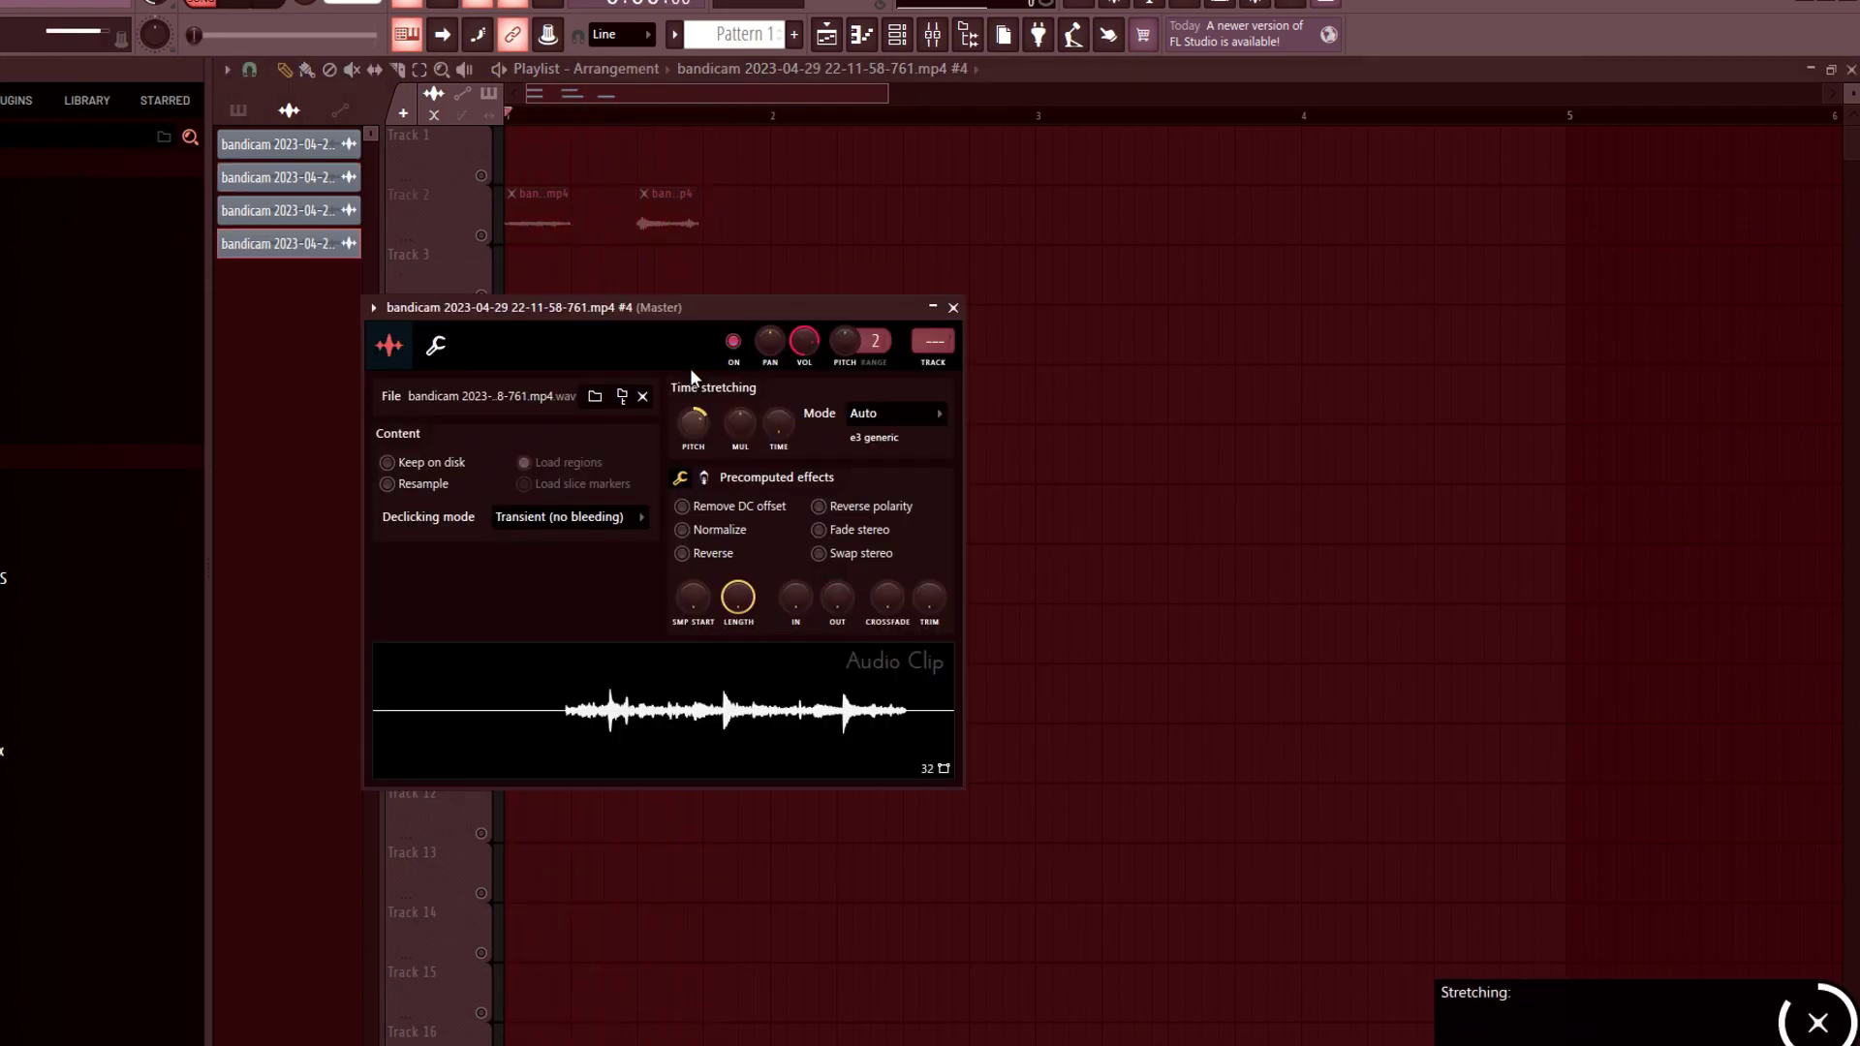
drag(872, 307, 1164, 277)
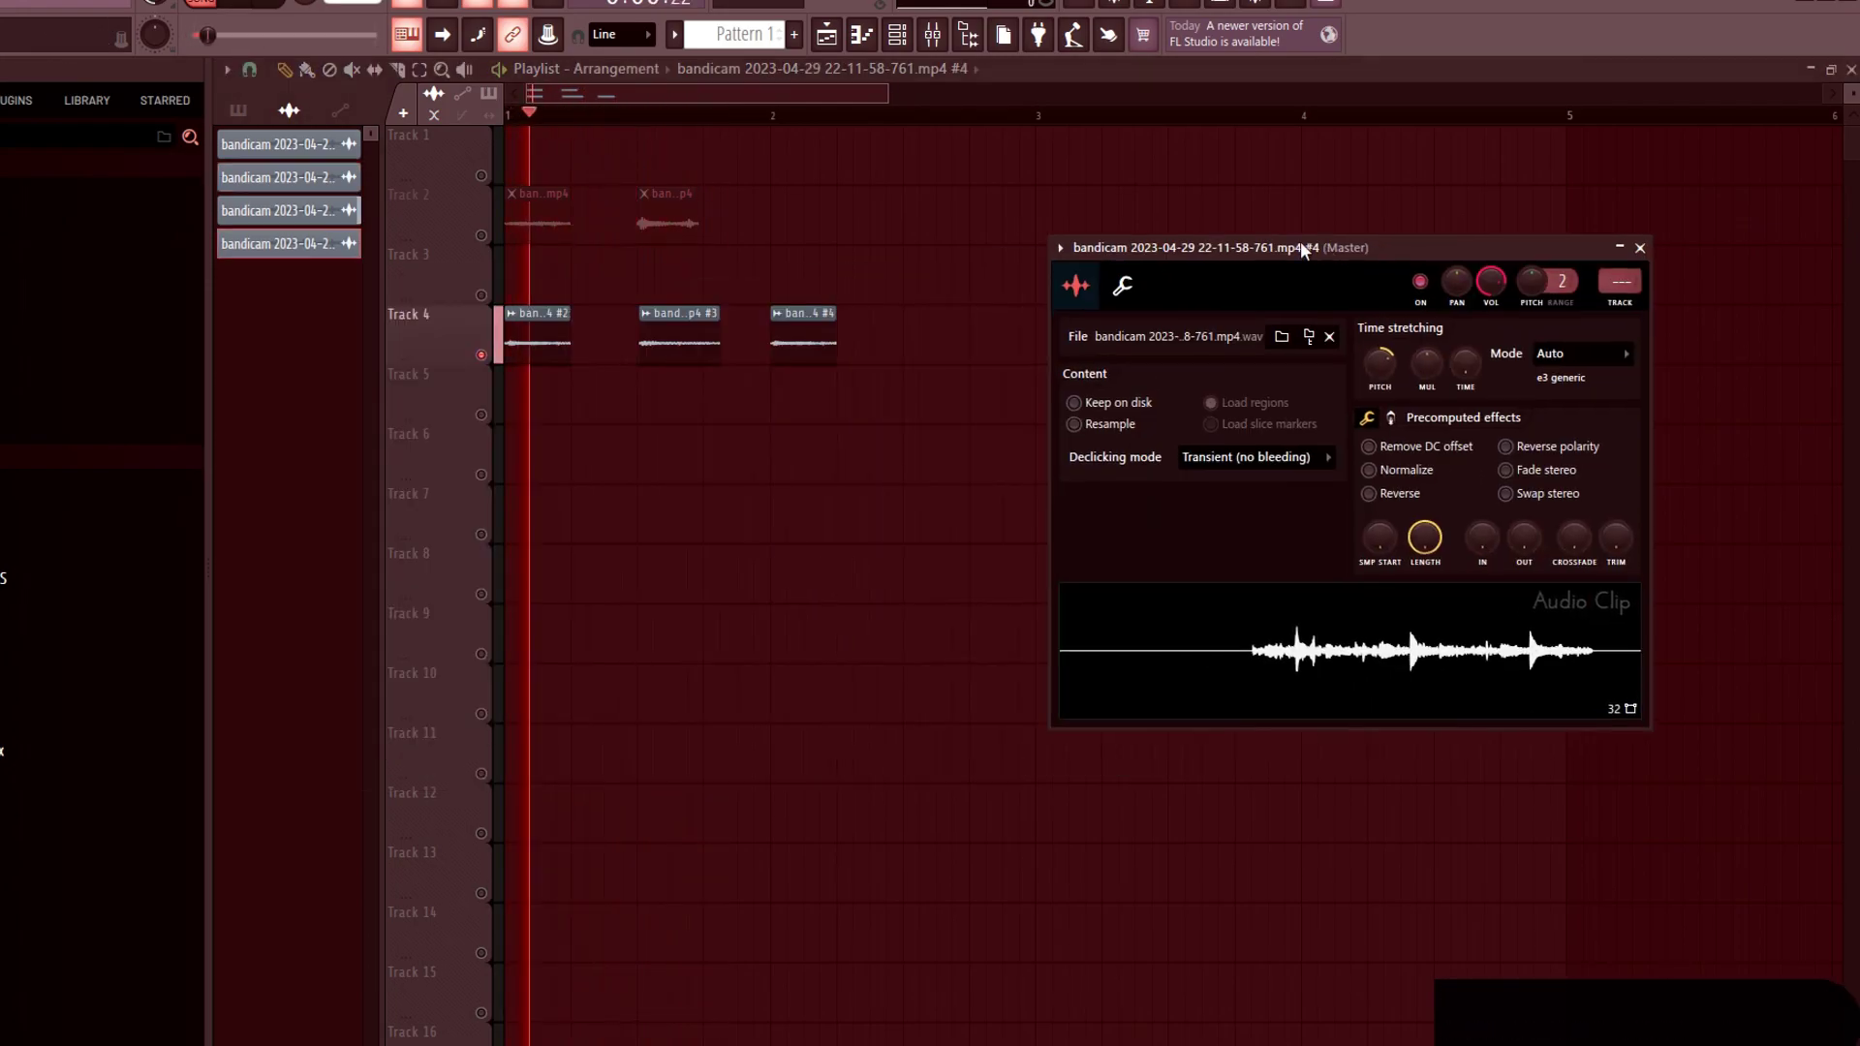
key(space)
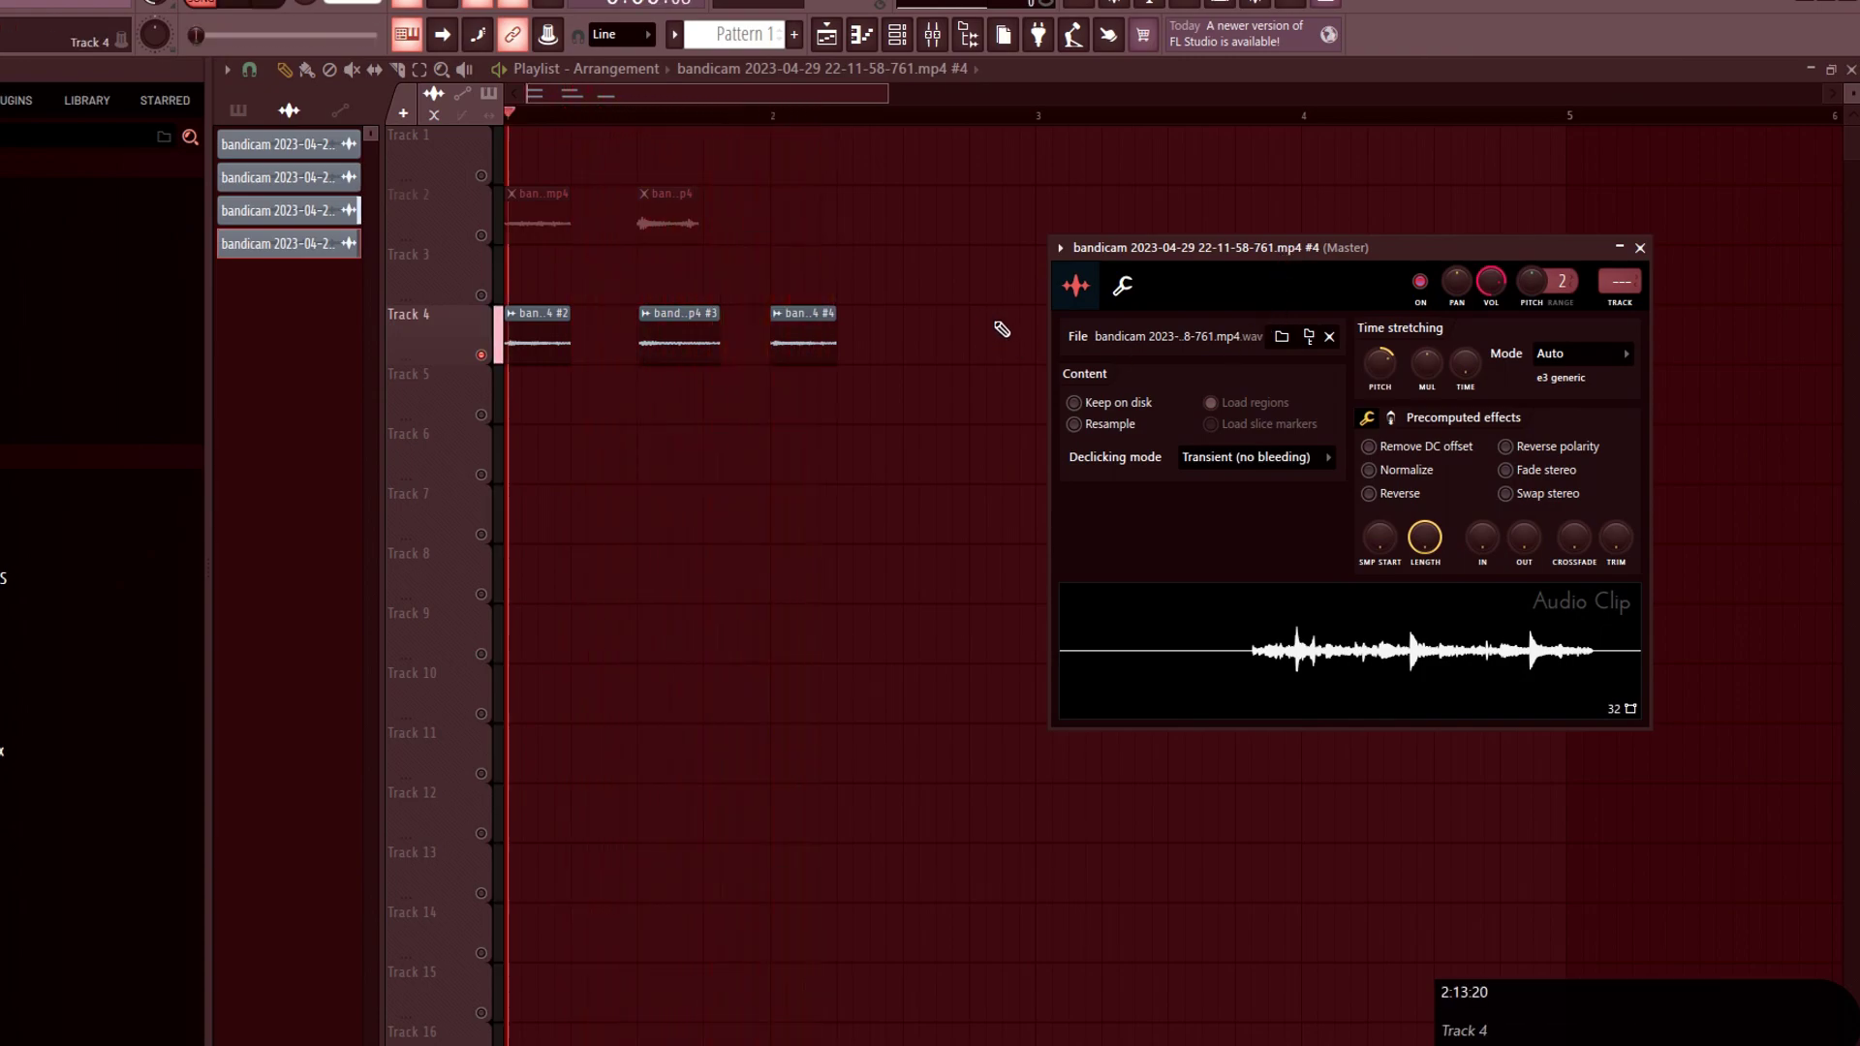
Place a fourth clip on Track 4 in the middle of bar 2 and set its pitch shift to +600 cents.
drag(919, 337, 846, 342)
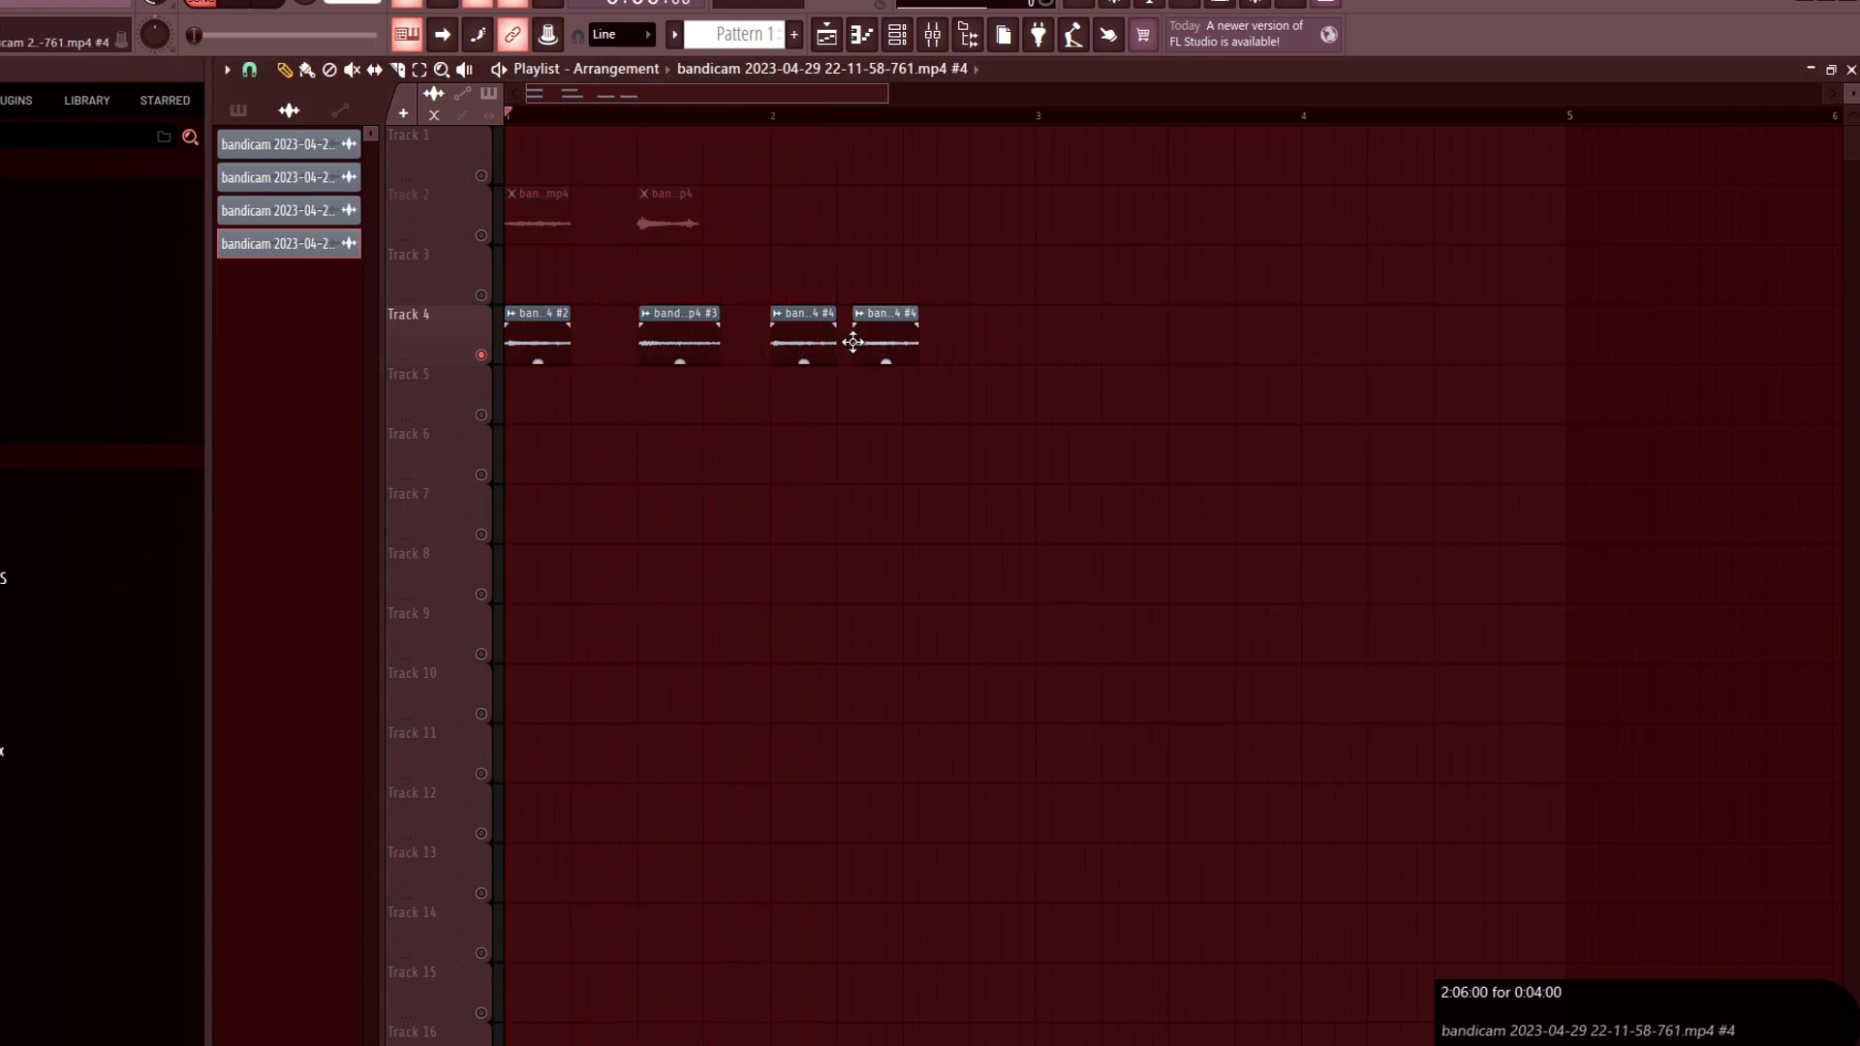
key(space)
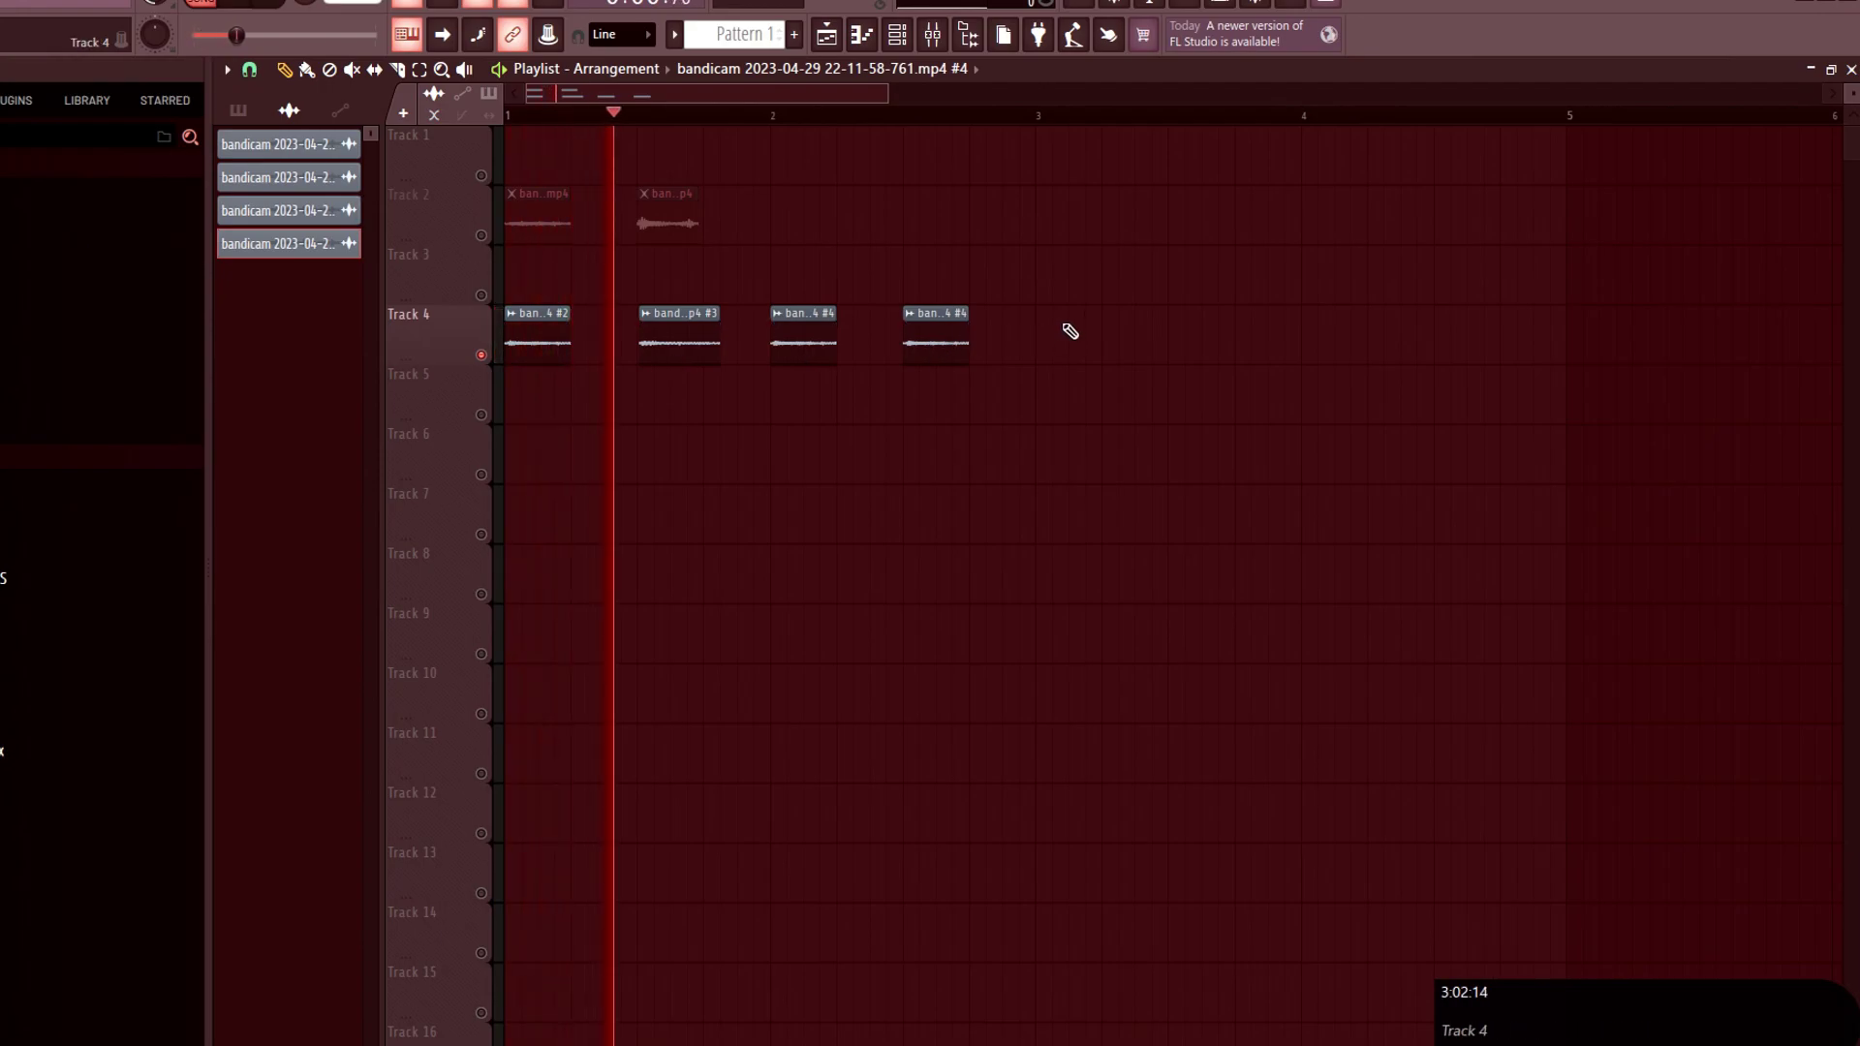
key(space)
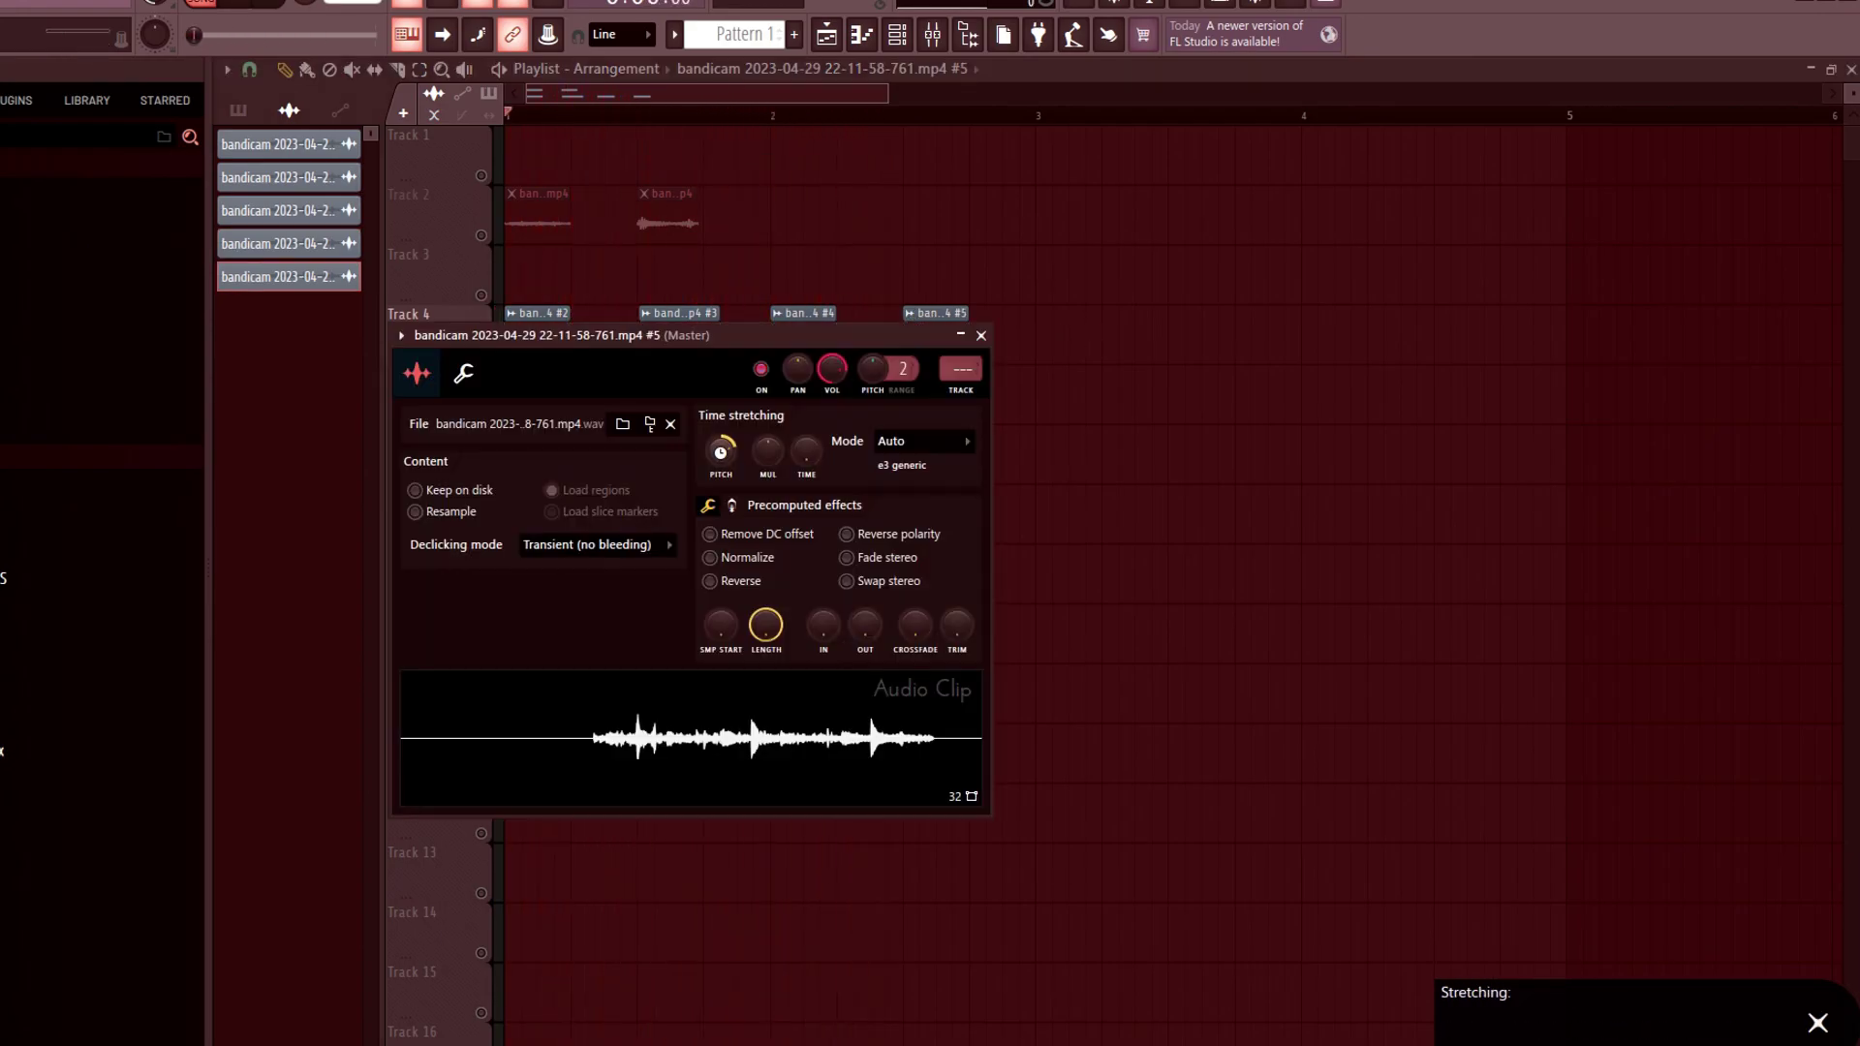
key(space)
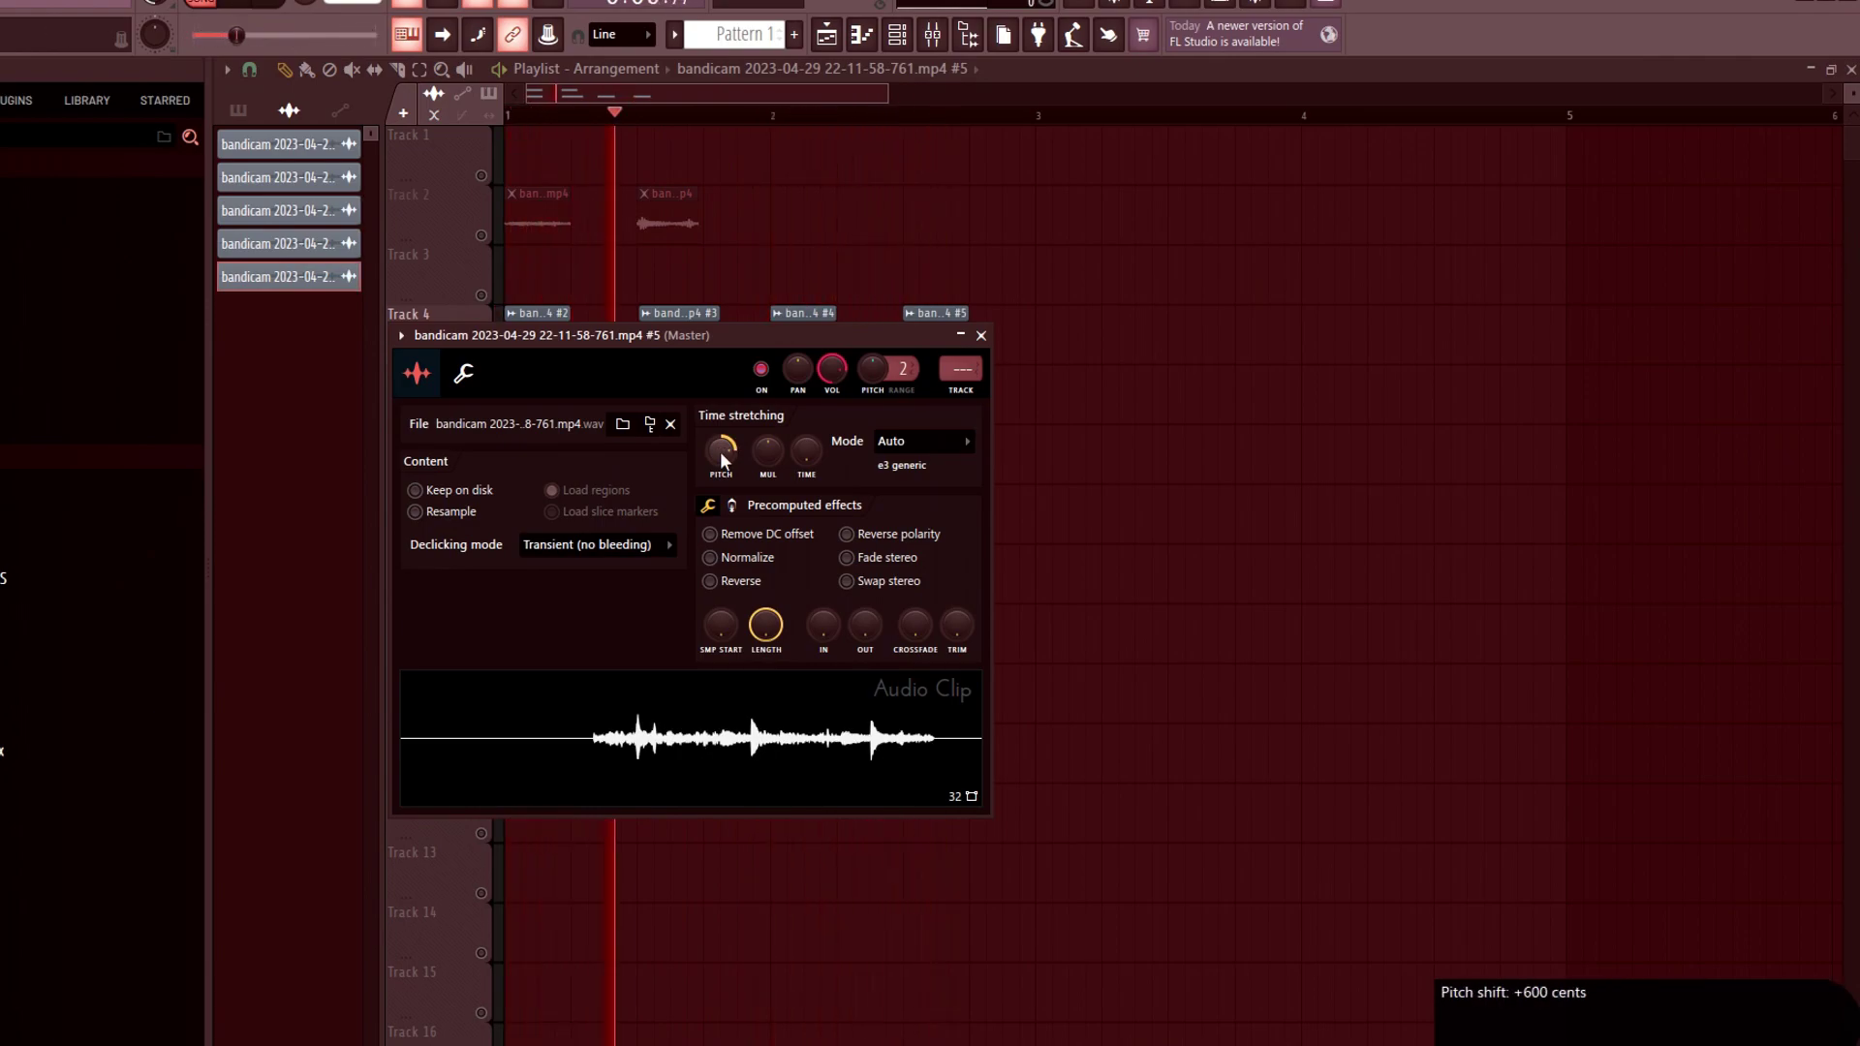
key(space)
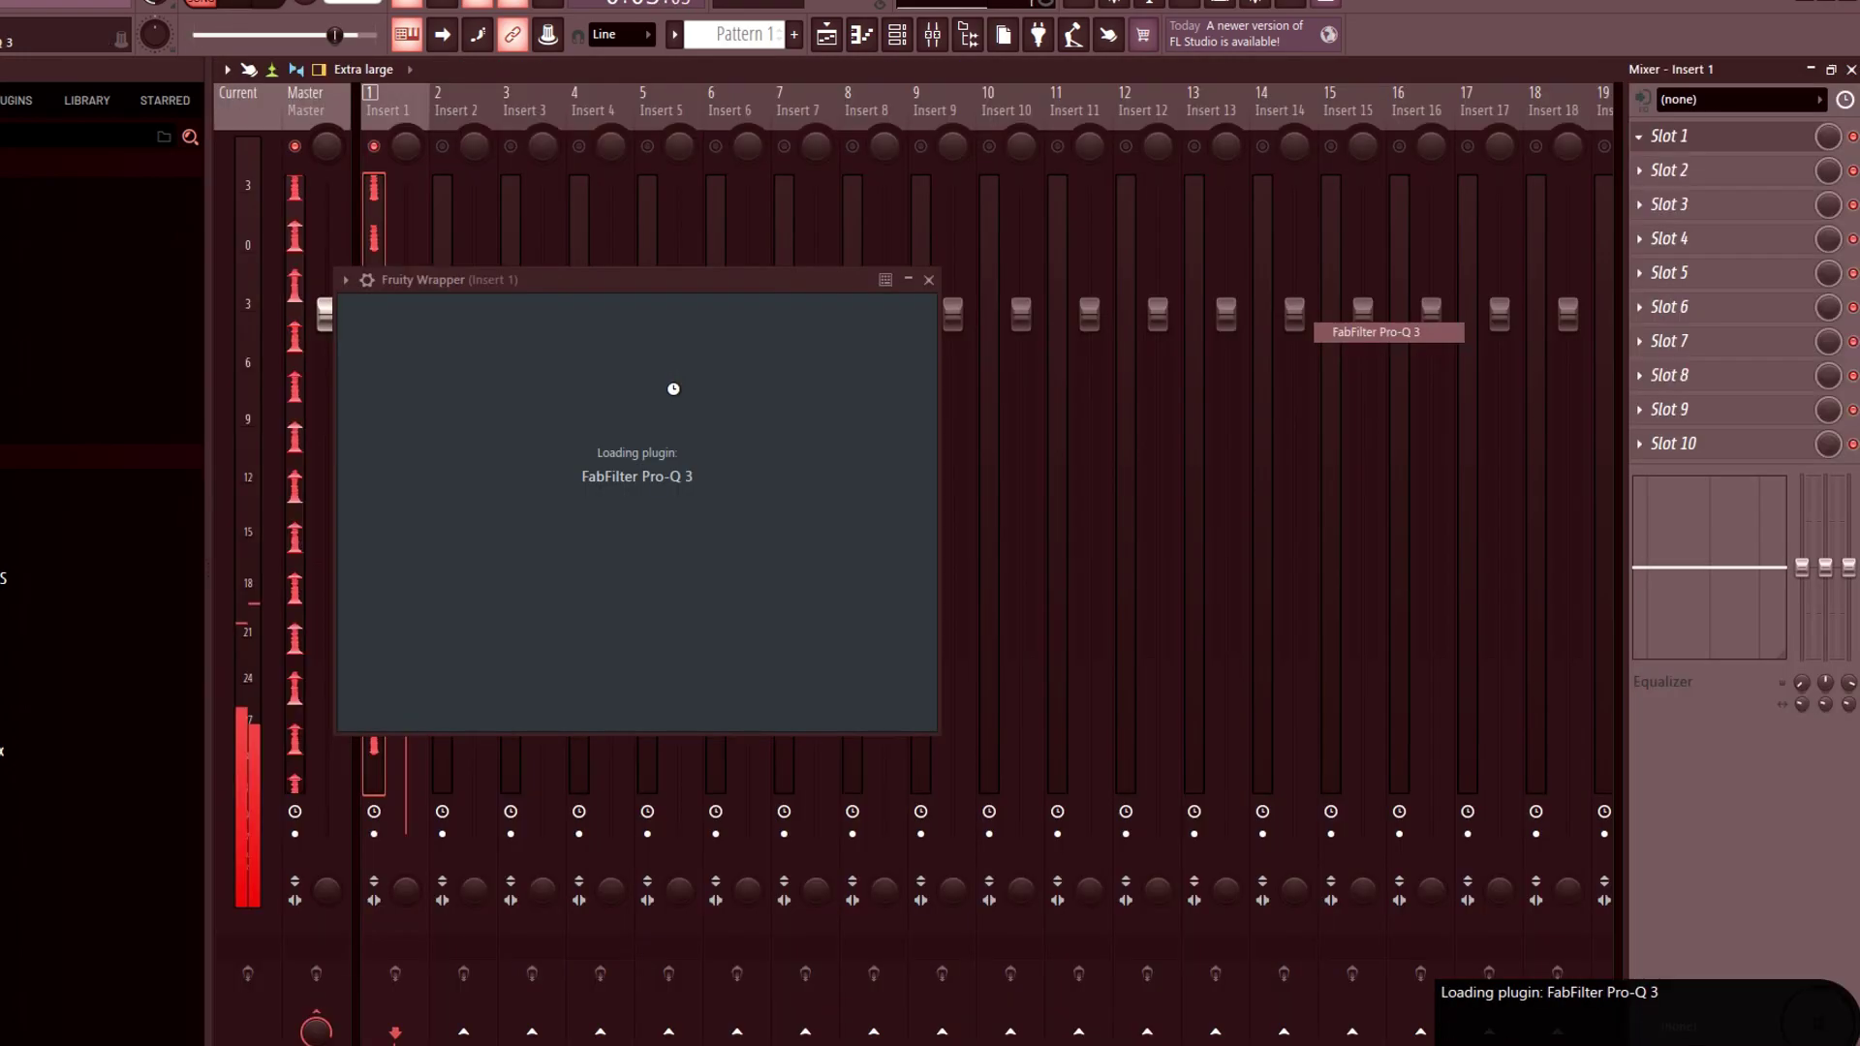
Shape FabFilter Pro-Q 3 on Insert 1 with a low cut, a +9.78 dB bell at about 841 Hz and a 72 dB/oct high cut.
click(662, 549)
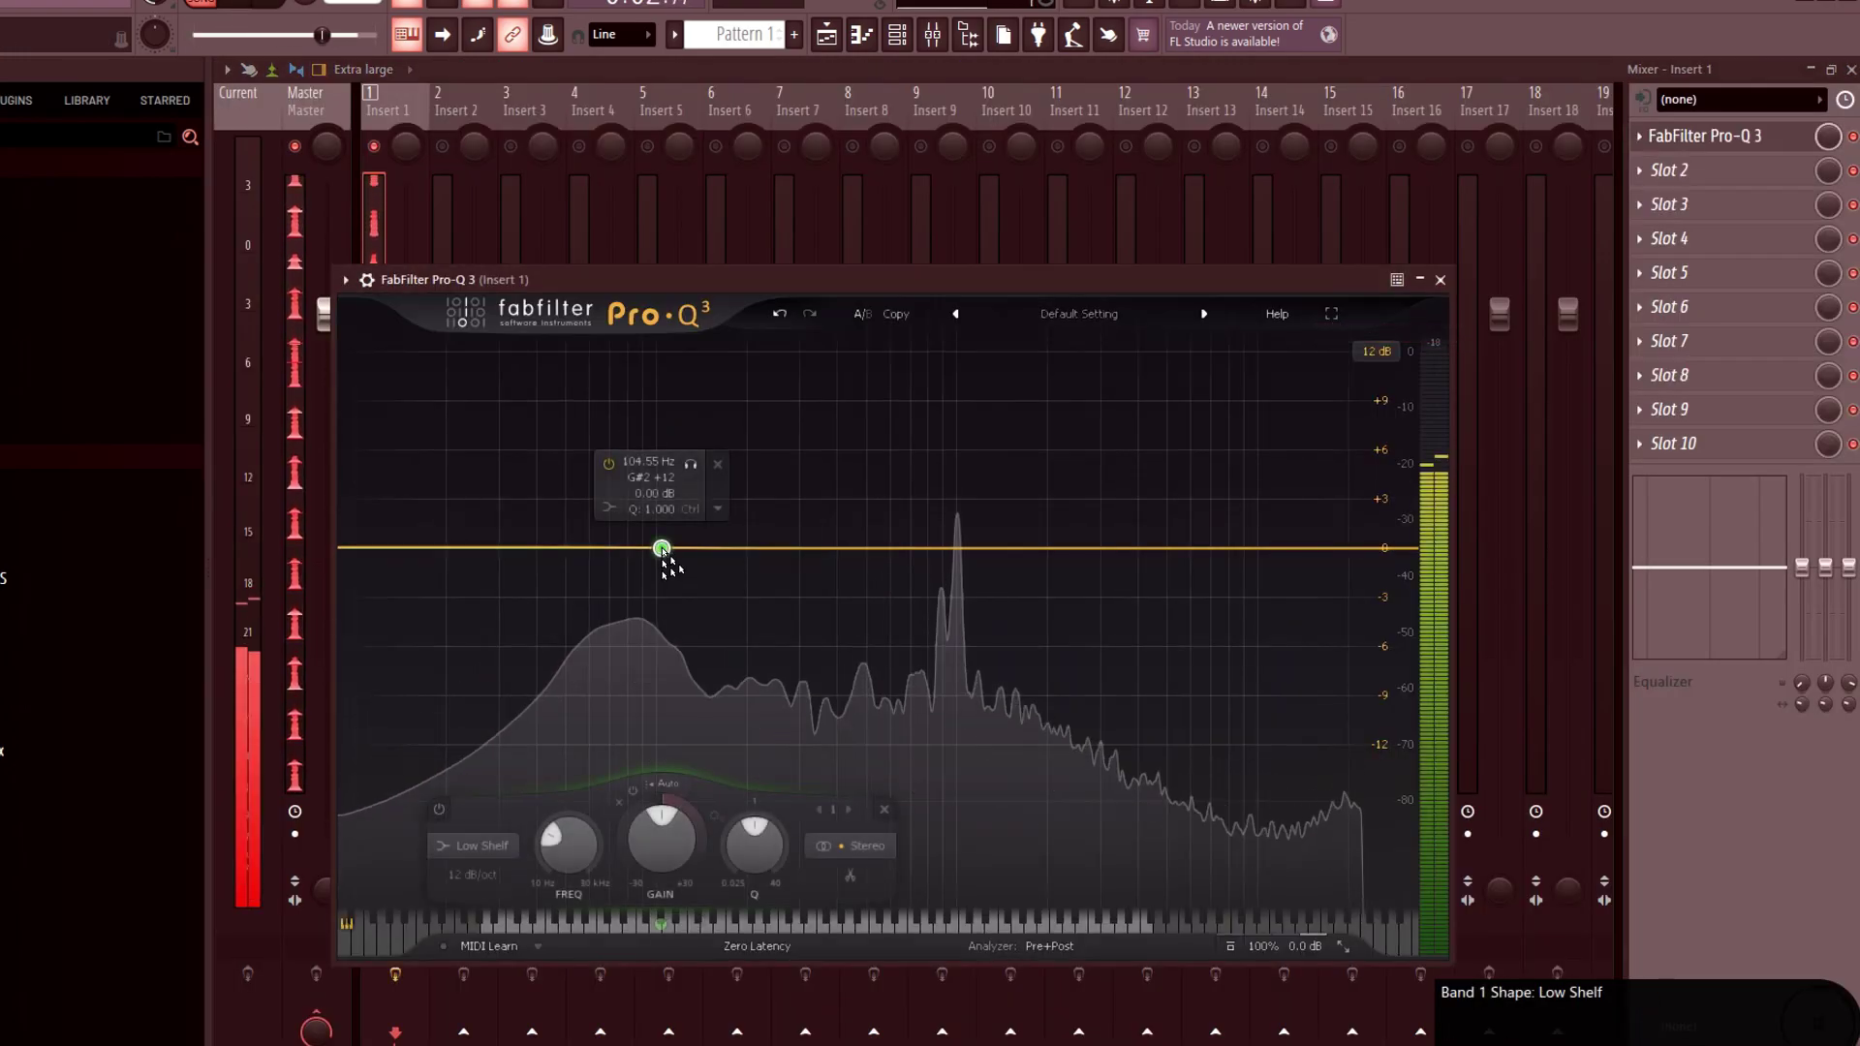
alt+shift+click(662, 549)
drag(661, 549, 856, 533)
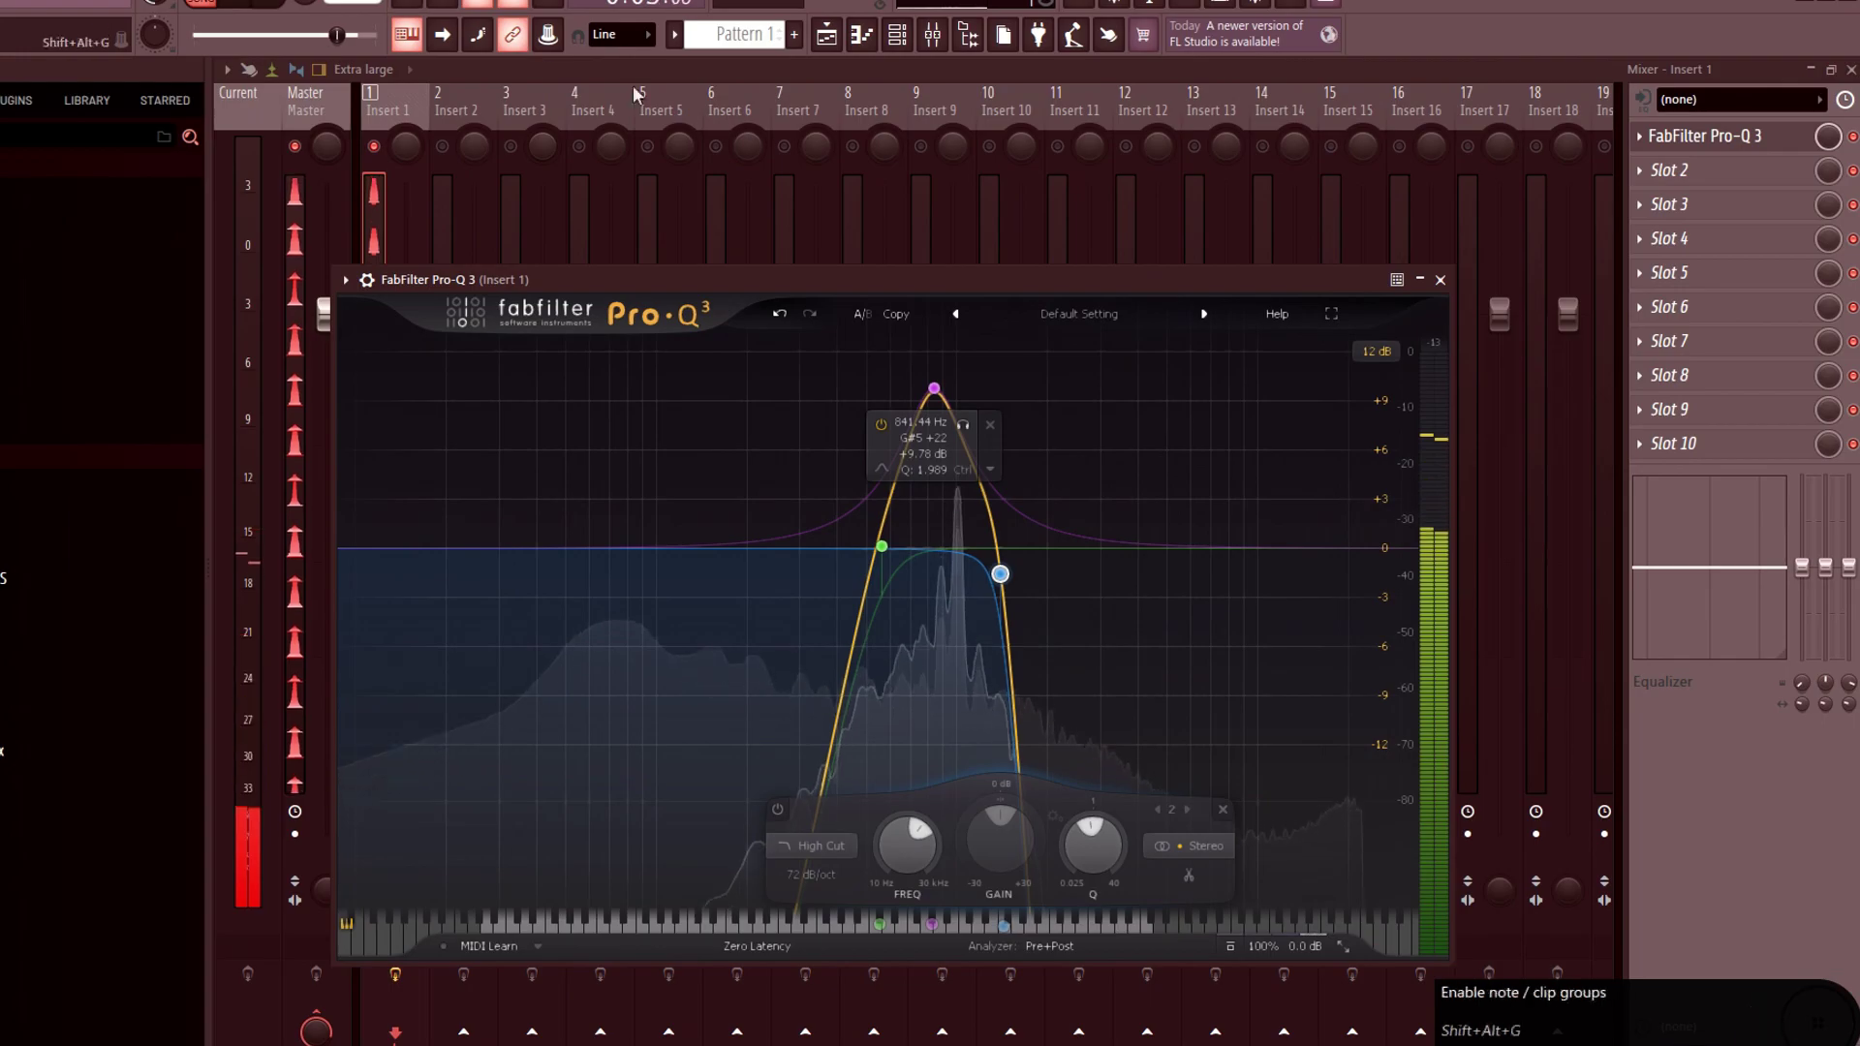
Add the APU compressor and the Deelay_2 delay to Insert 1, using the delay preset "8 - Light".
click(1676, 171)
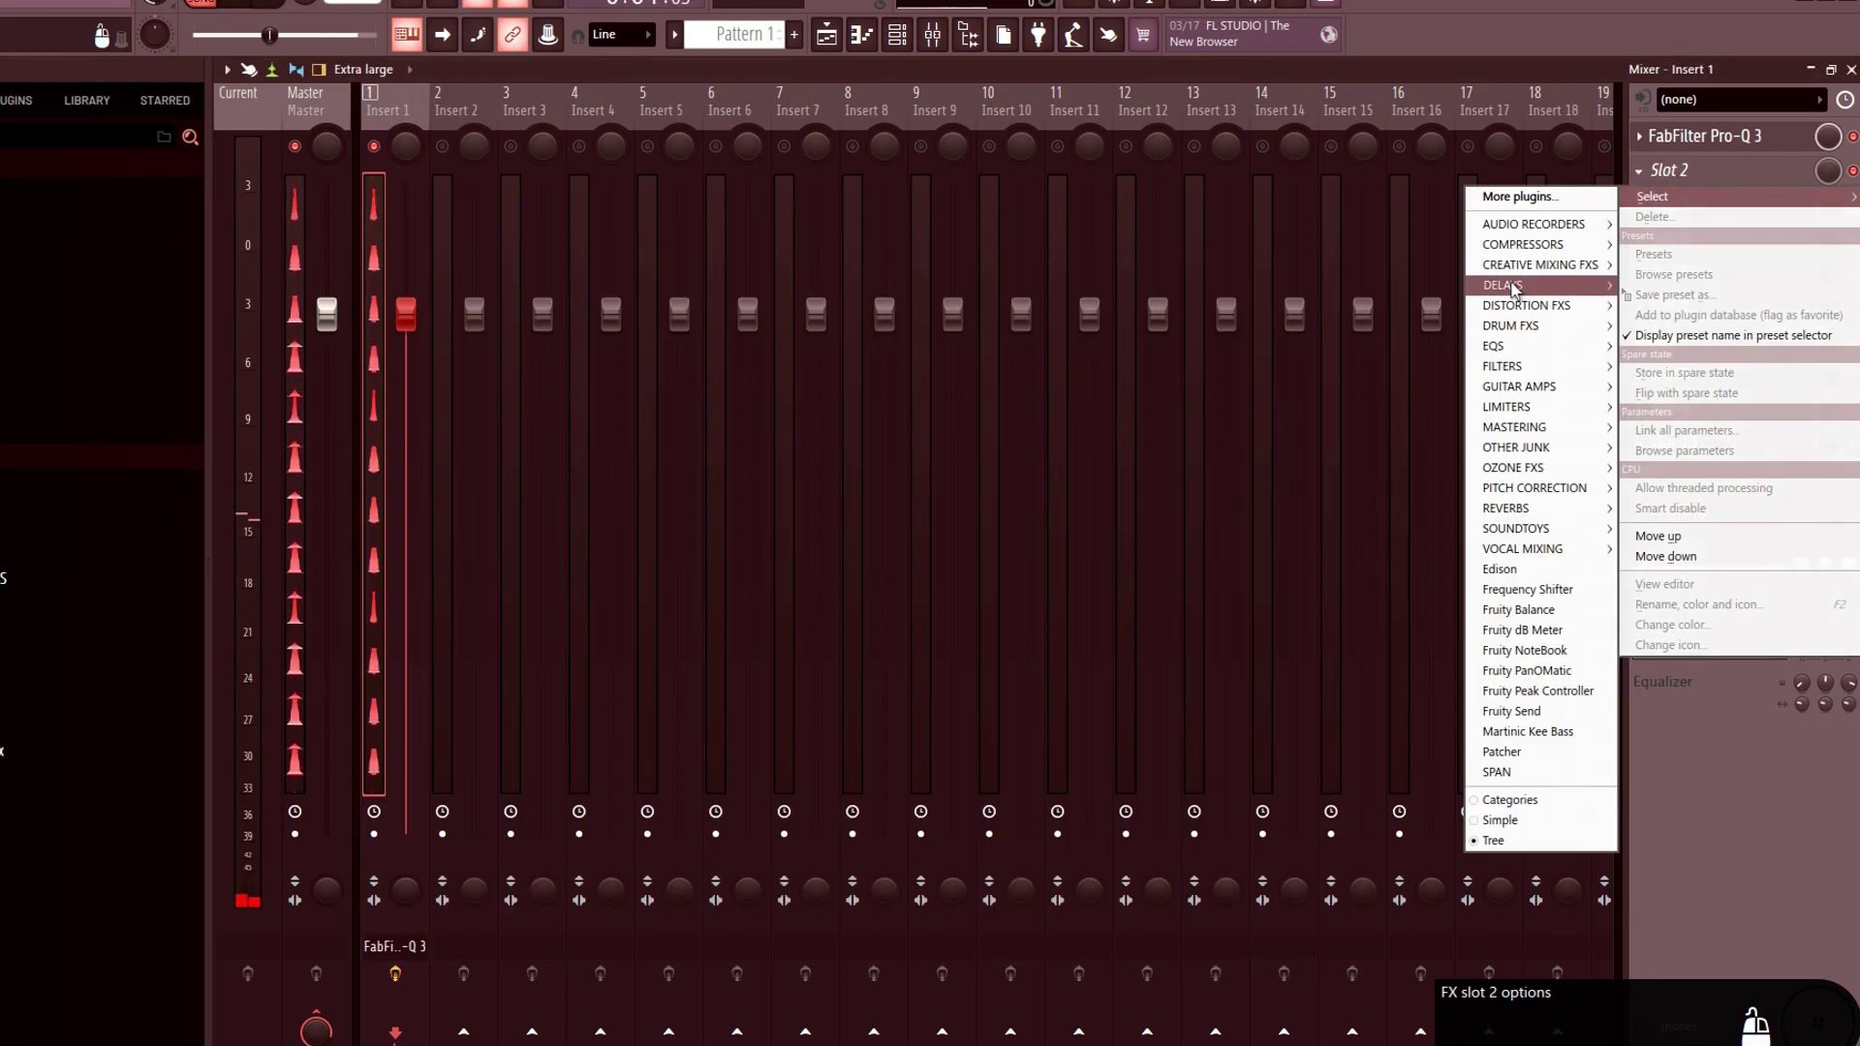
mouse_move(1535, 270)
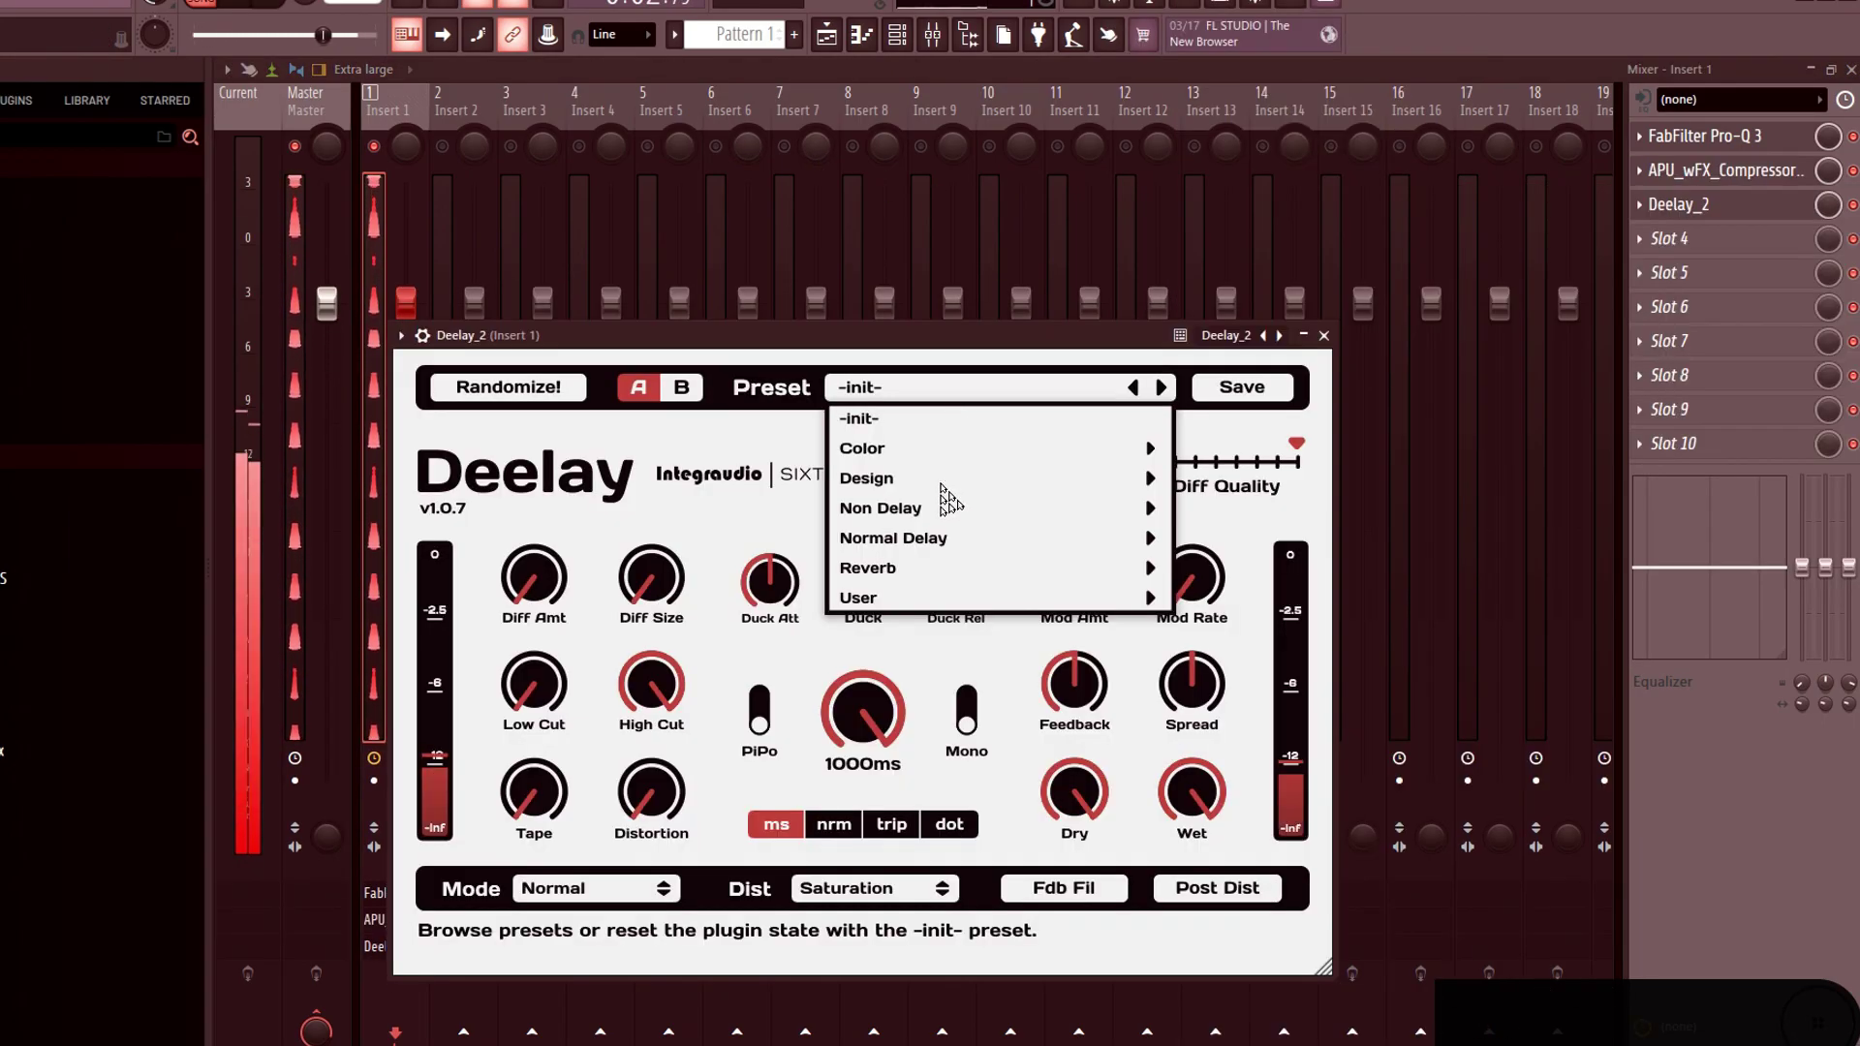
mouse_move(949, 542)
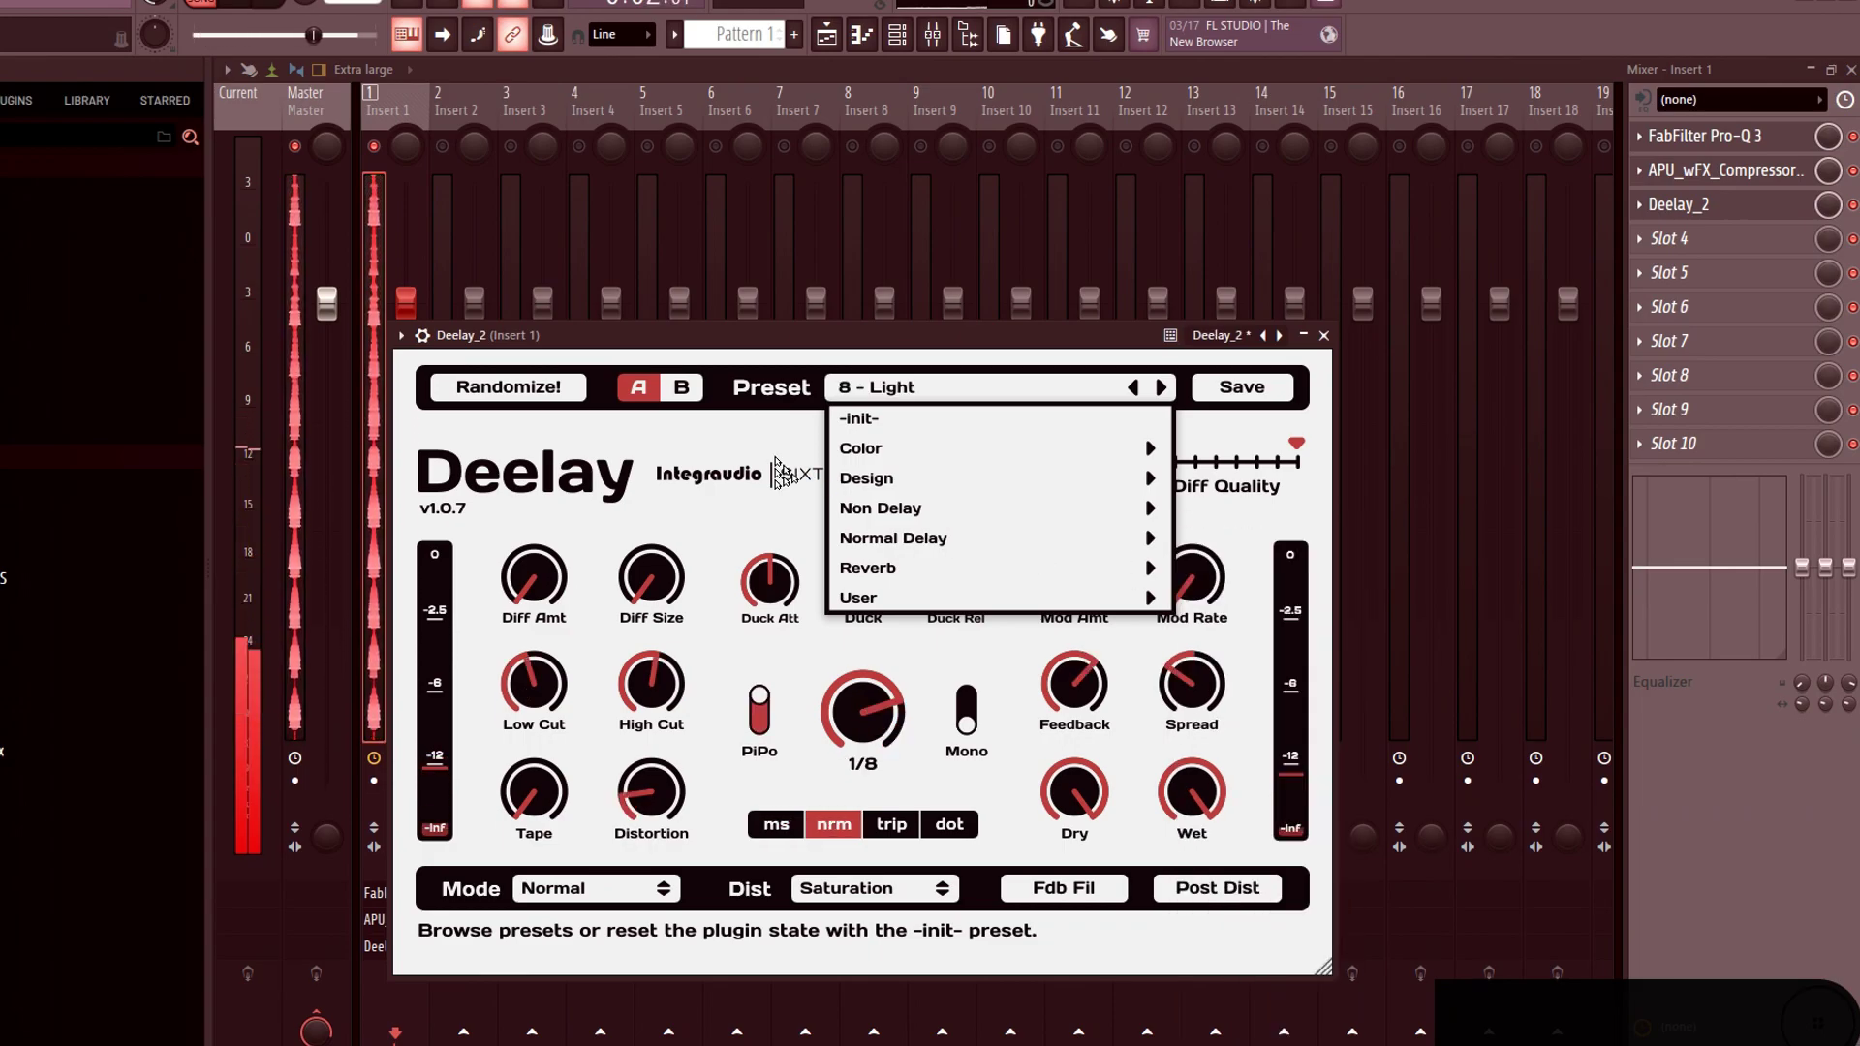
click(704, 344)
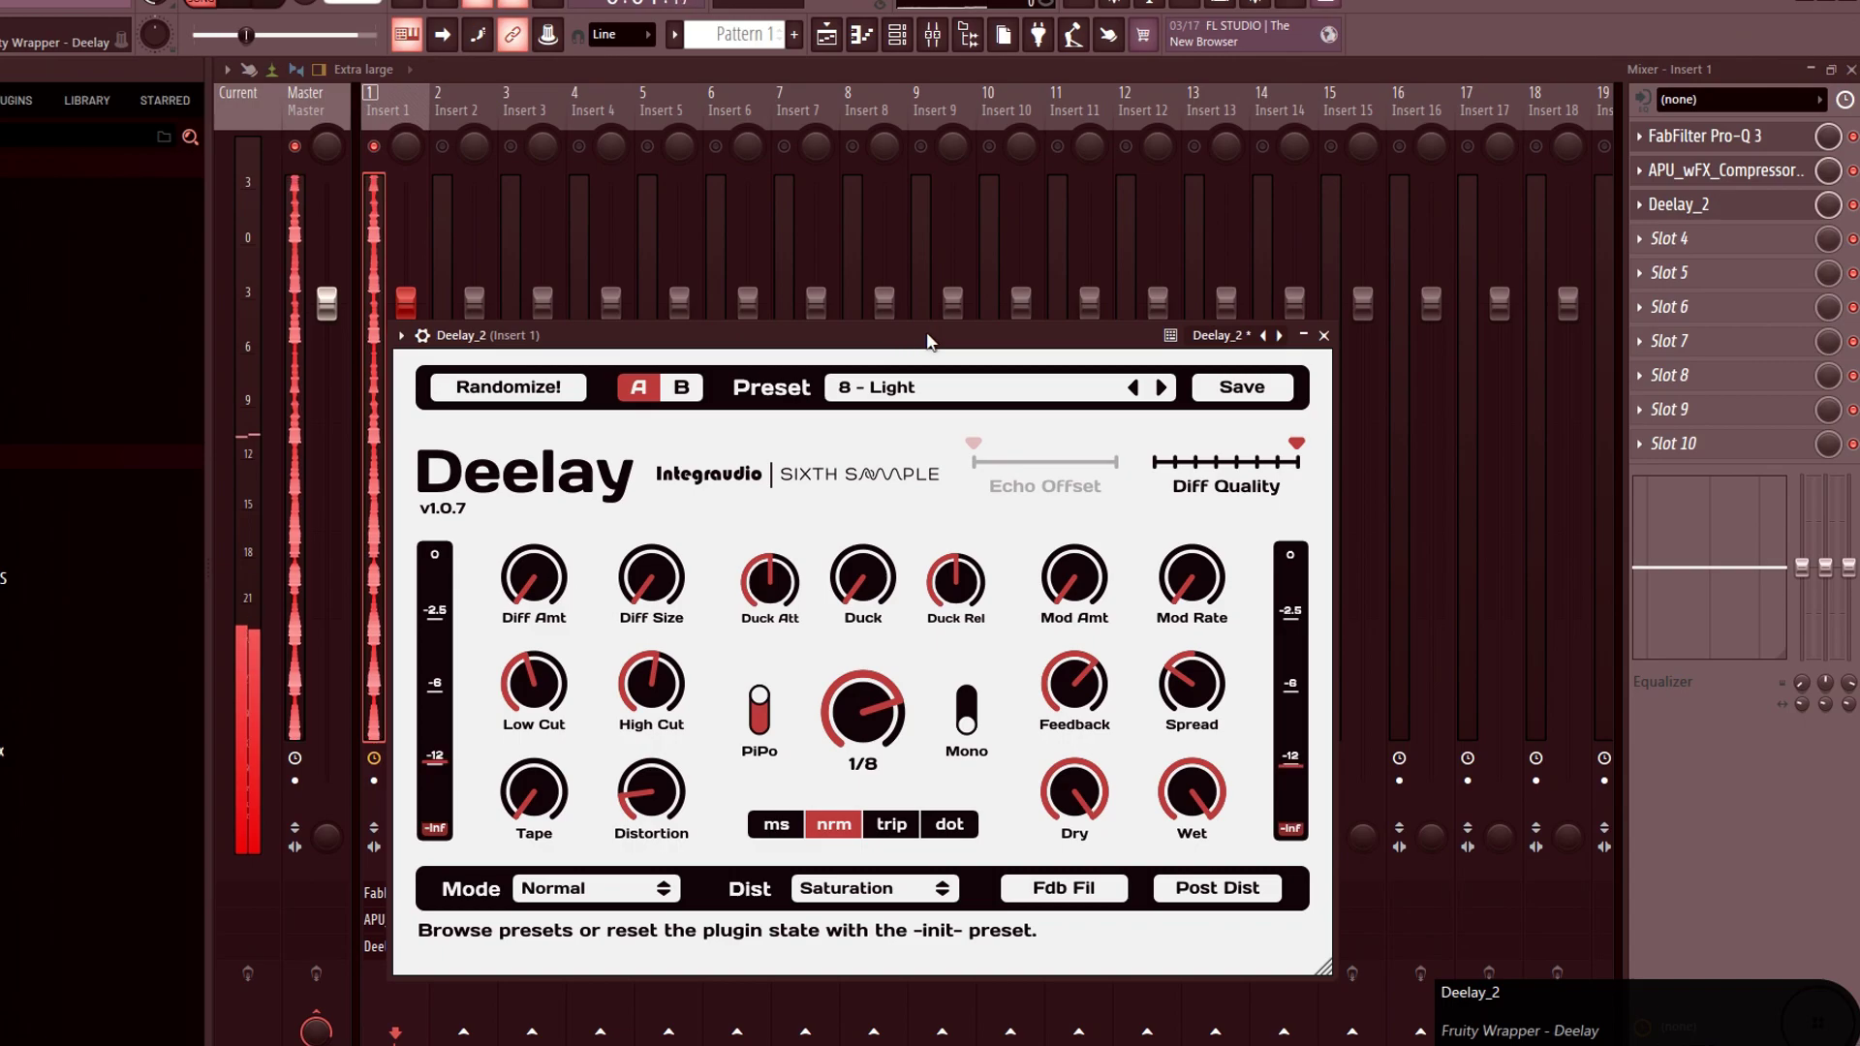
click(1734, 235)
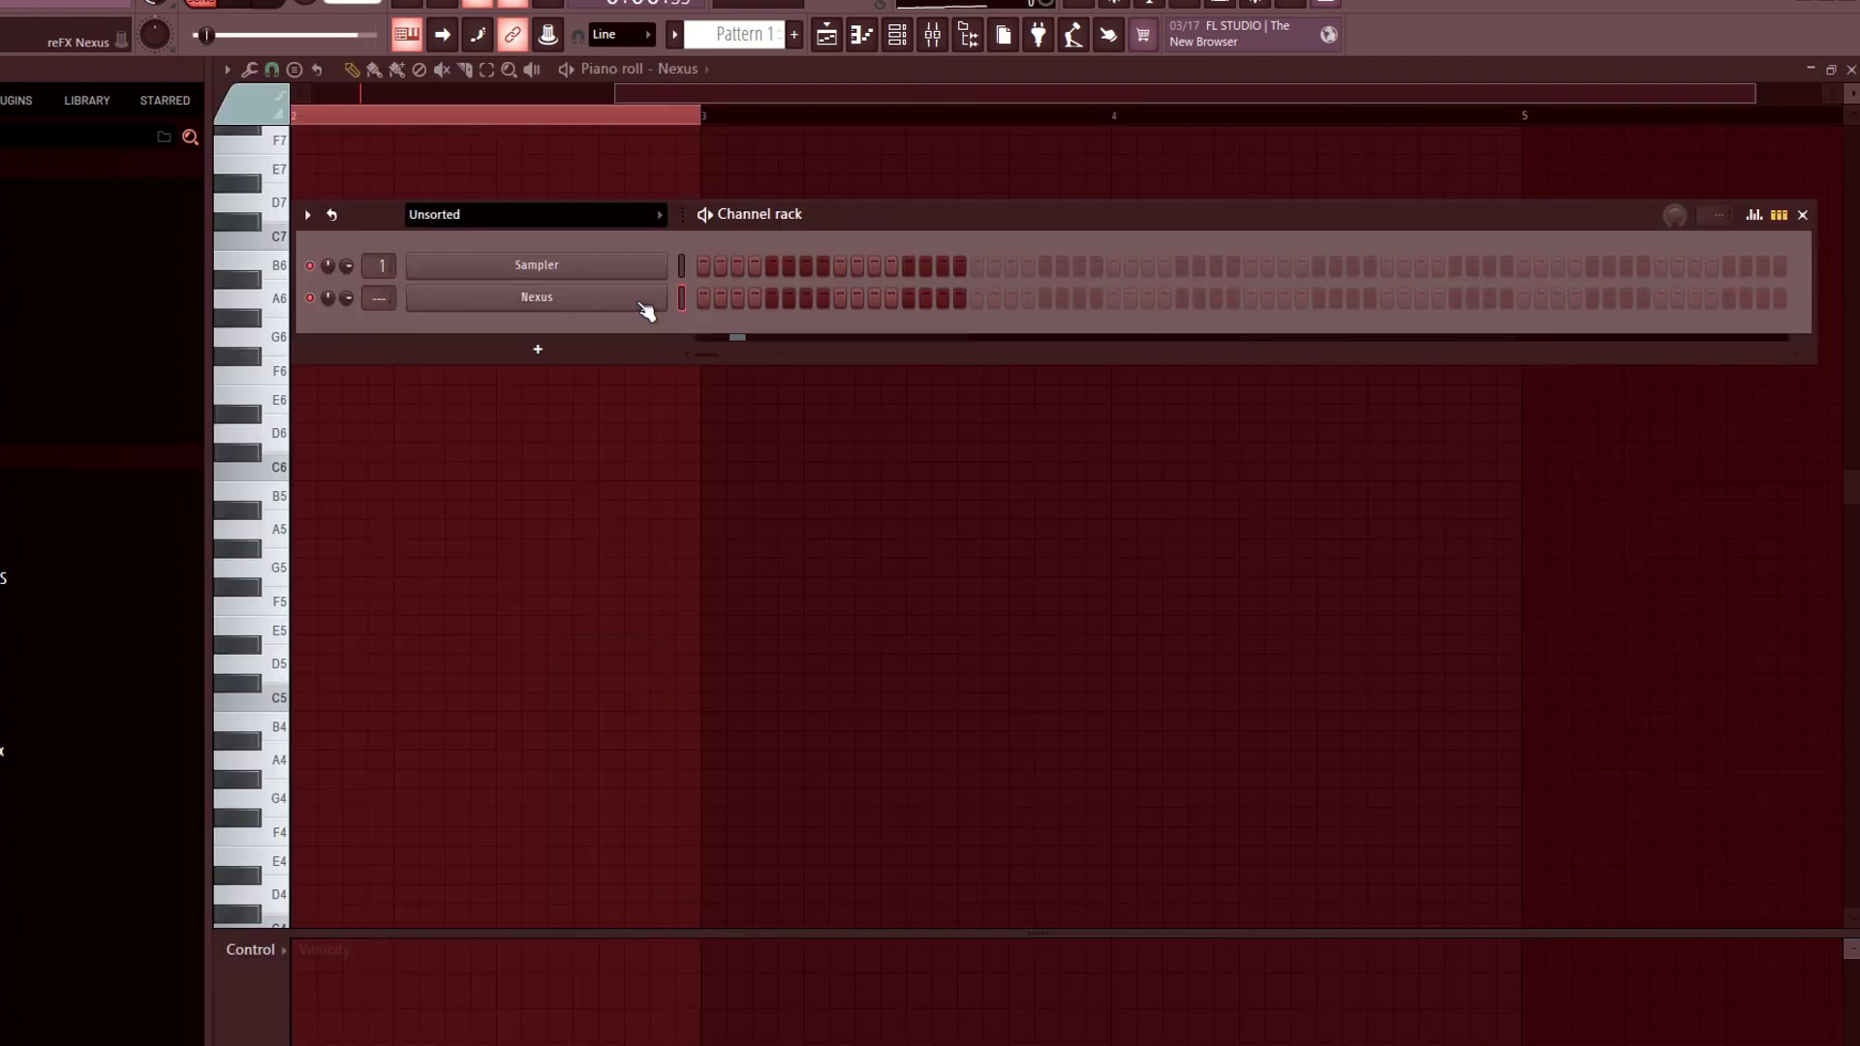
Write the opening Nexus melody with alternating G#5 and F#5 notes, ending on a lengthened A5 in bar 2.
click(643, 308)
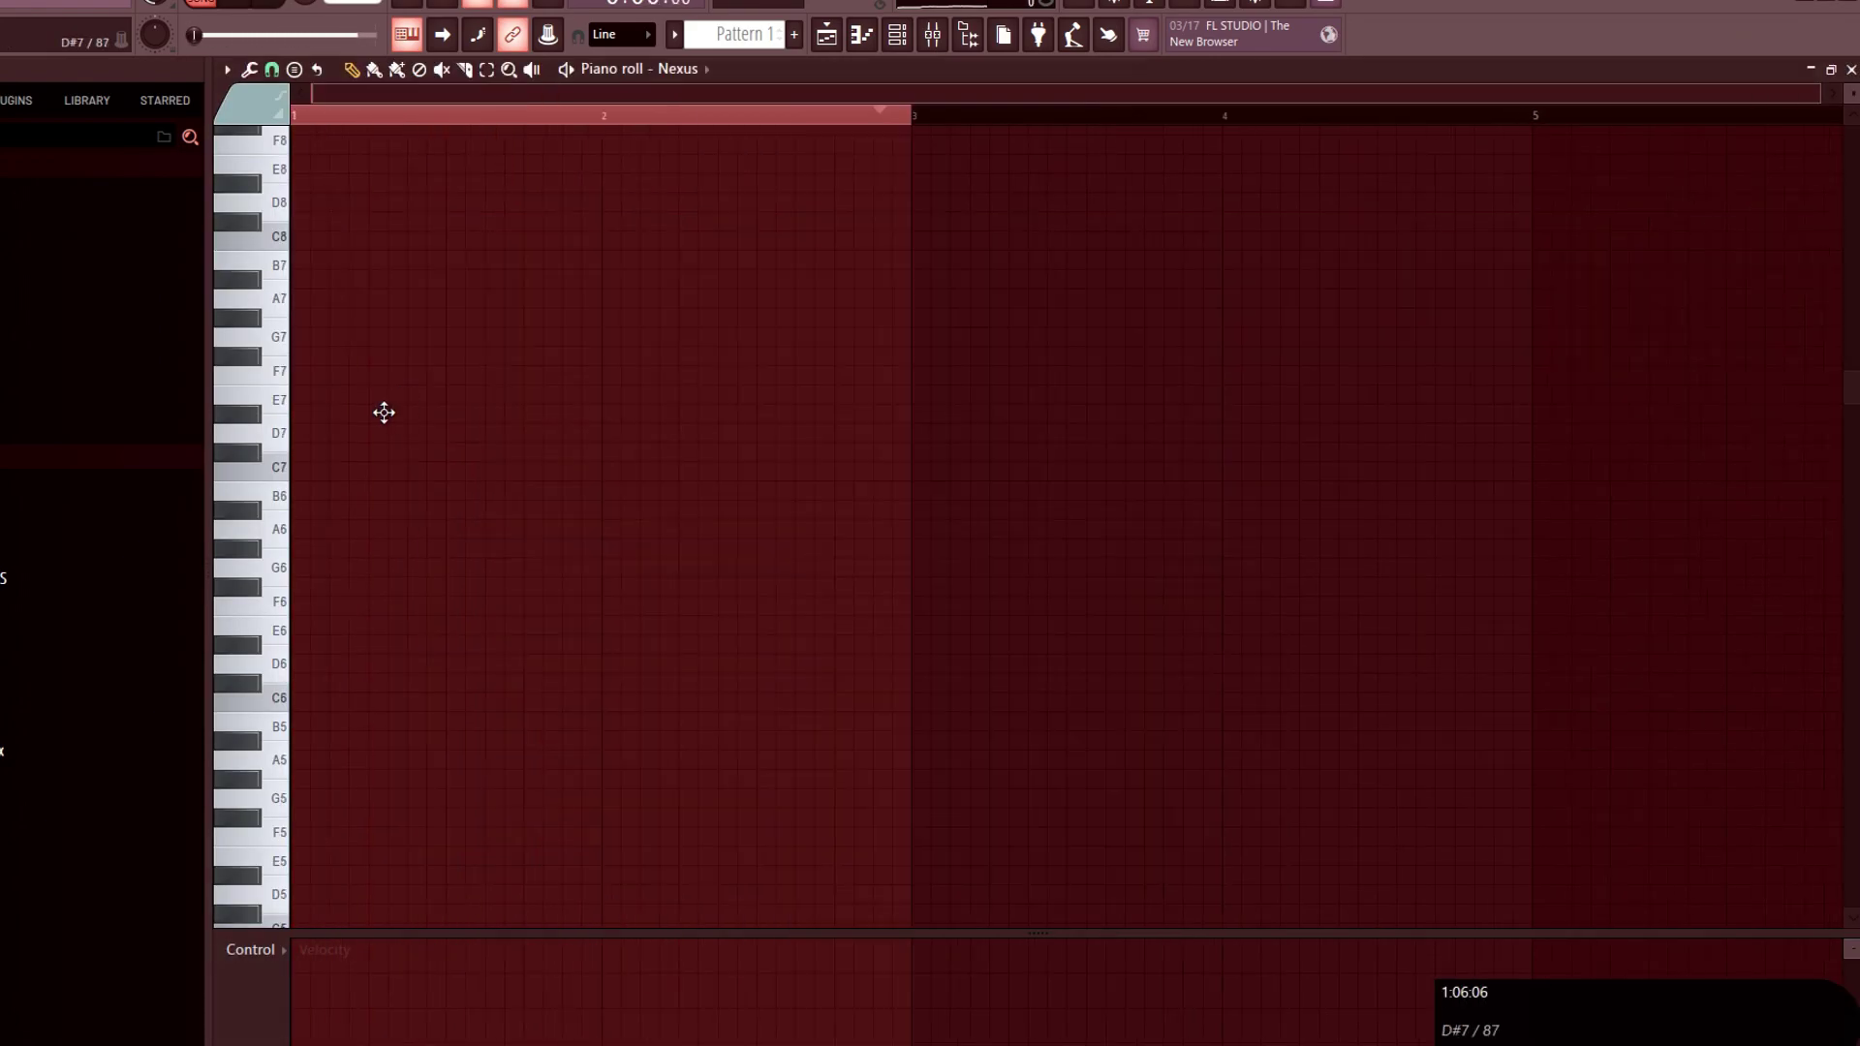
drag(320, 413, 305, 637)
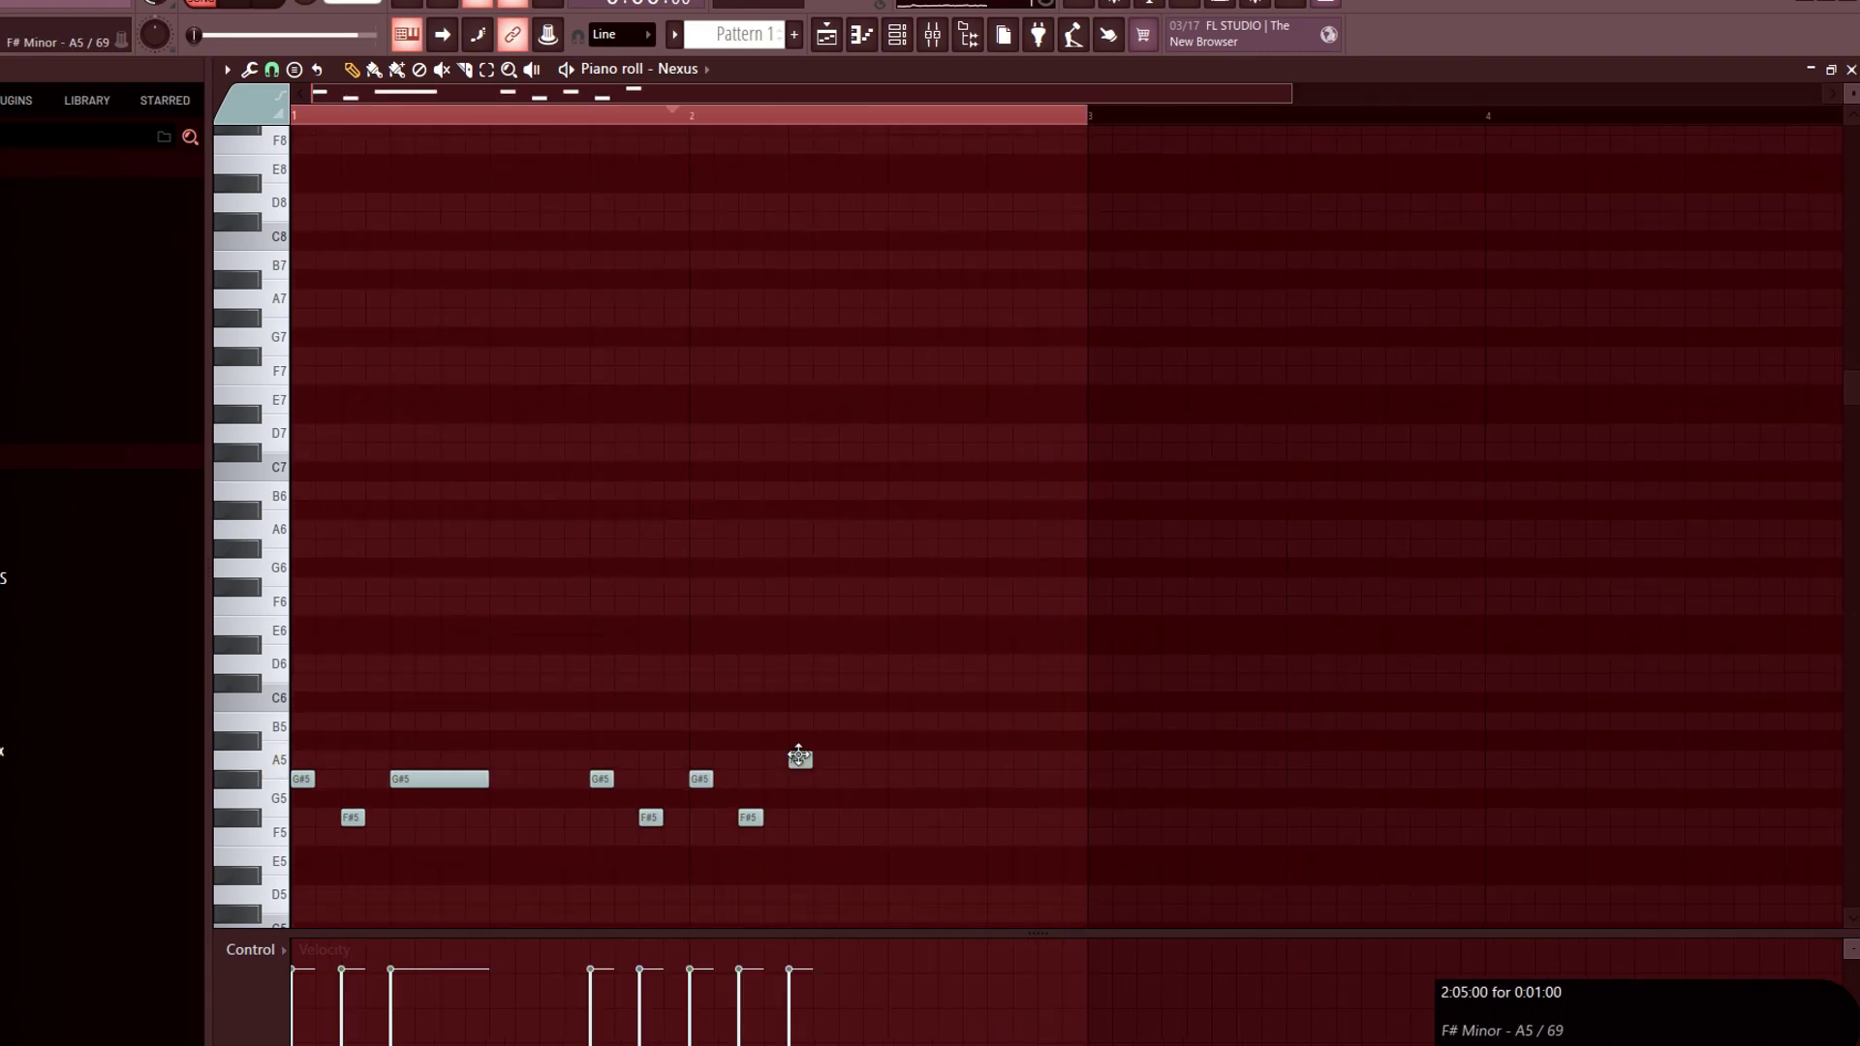
key(space)
drag(812, 760, 877, 760)
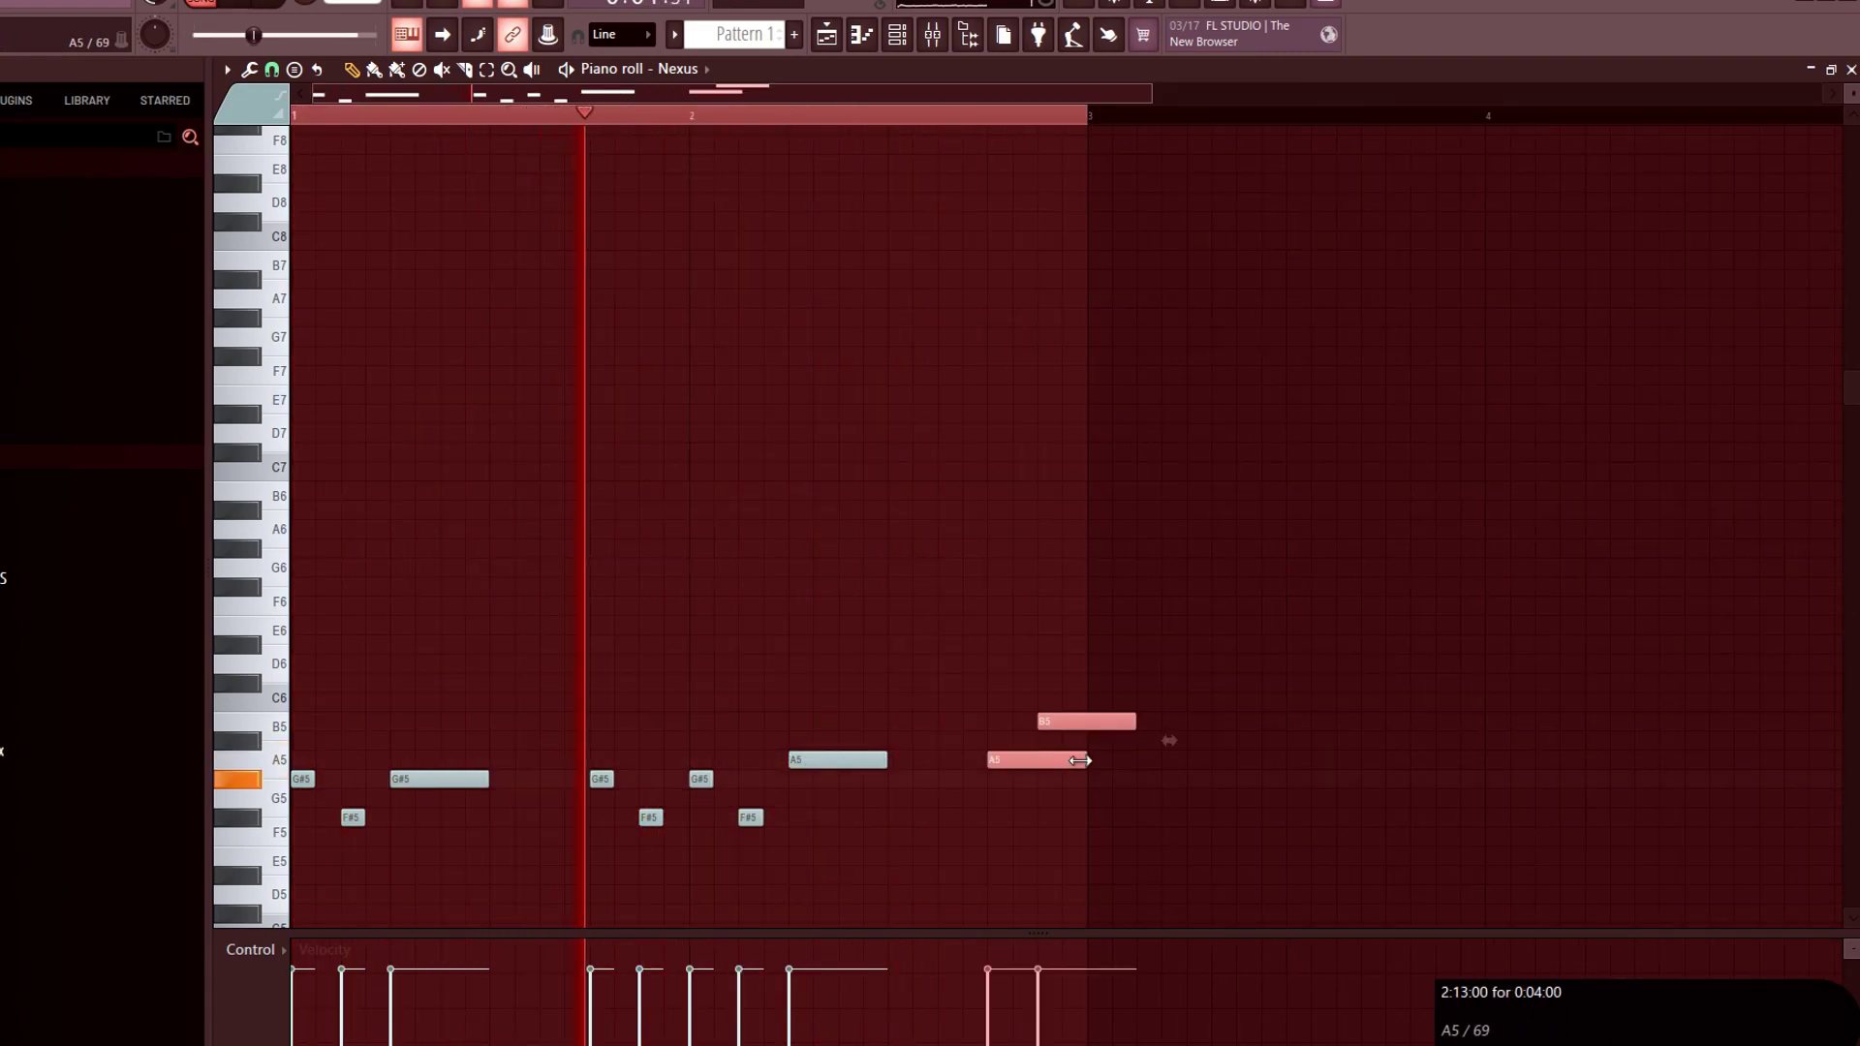
Shorten the closing A5 and B5 notes to two steps each and move that A5 two steps earlier.
drag(1080, 760, 1031, 762)
ctrl+click(1063, 782)
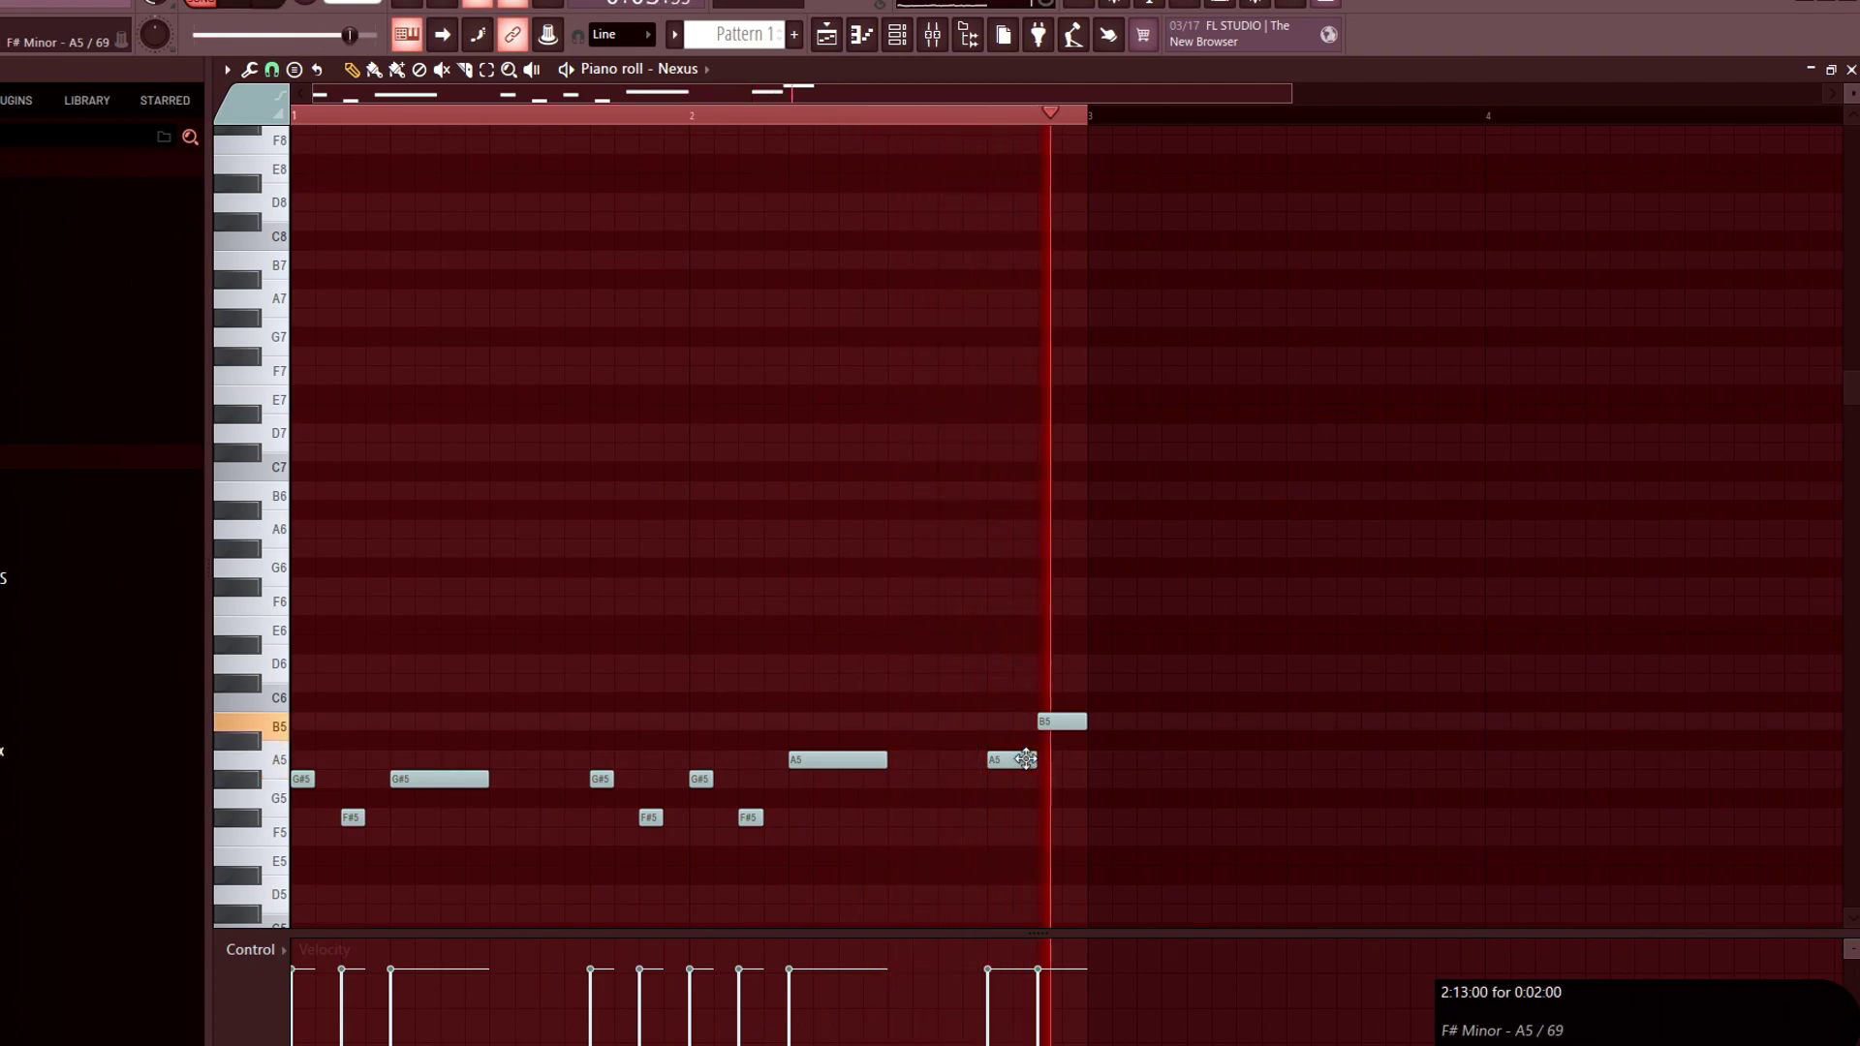
drag(1012, 759, 949, 765)
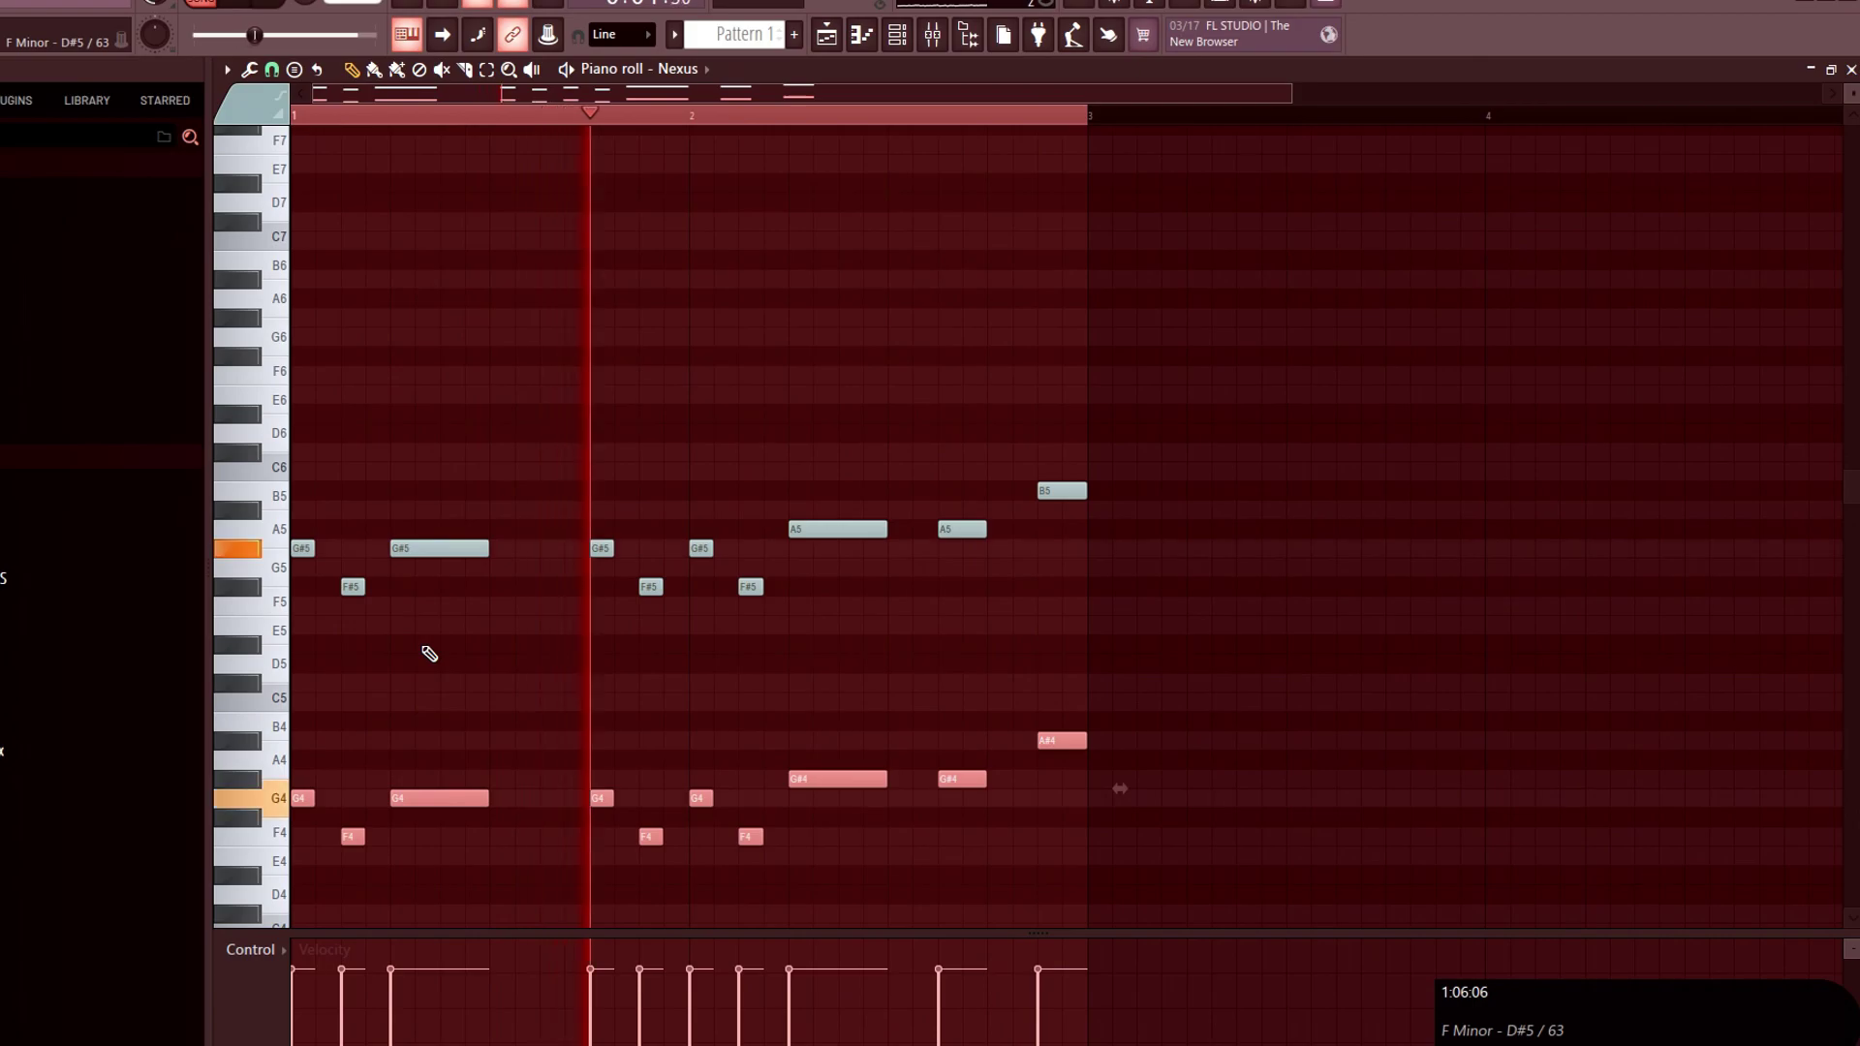
Align the duplicated melody one octave lower and add C#5, A4 and a four-step C#5 as harmony in bar 1.
key(shift+Up)
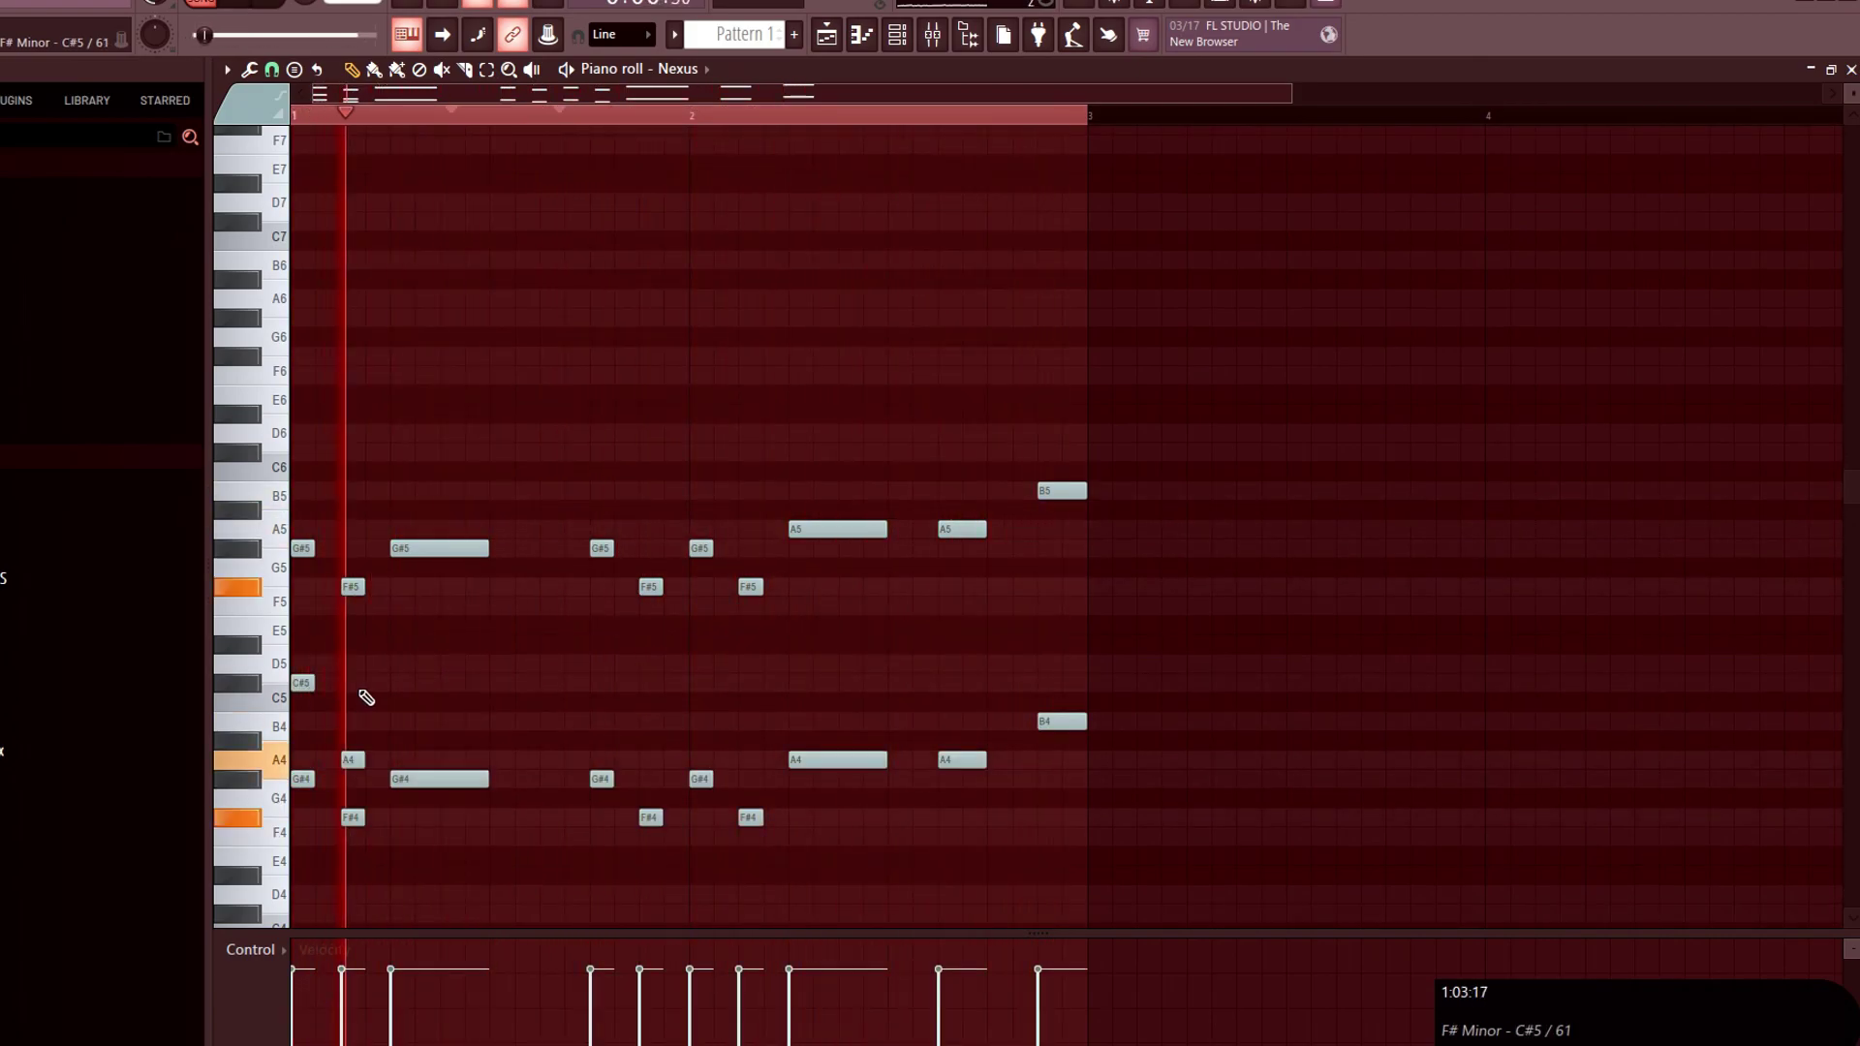
click(376, 723)
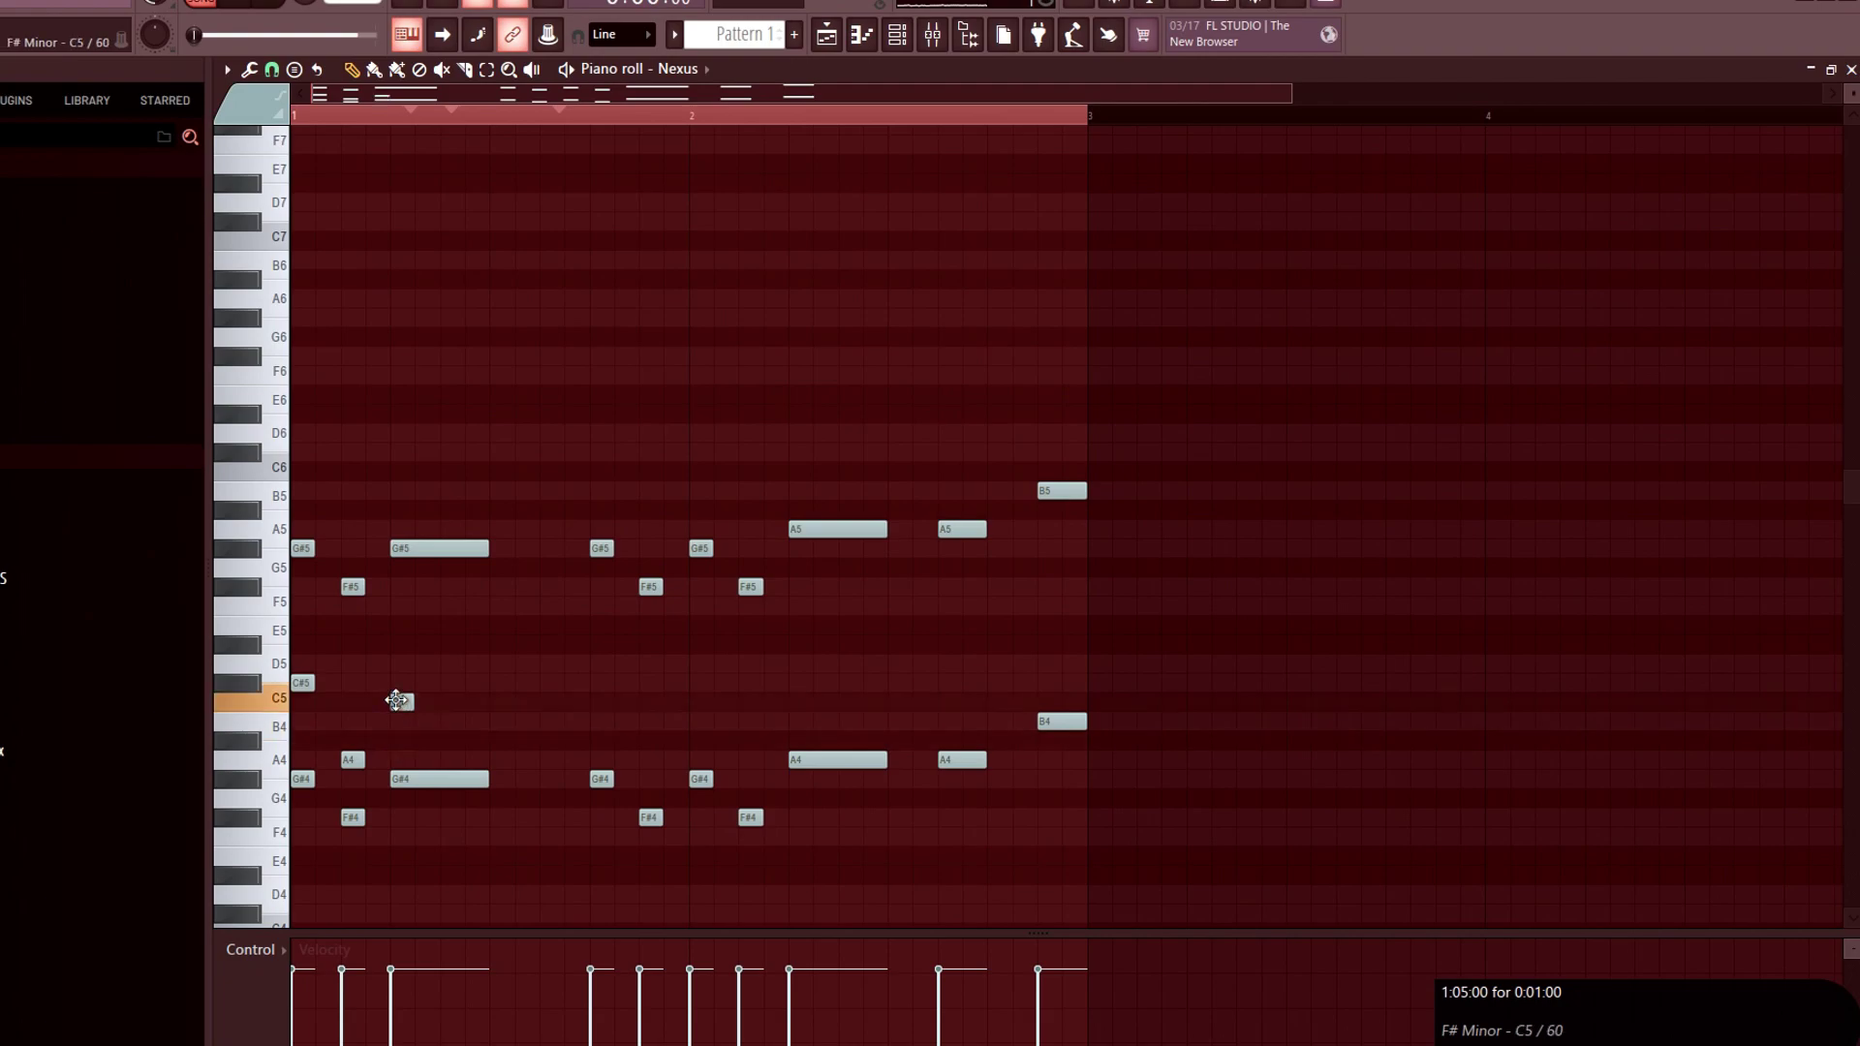
drag(412, 682, 496, 688)
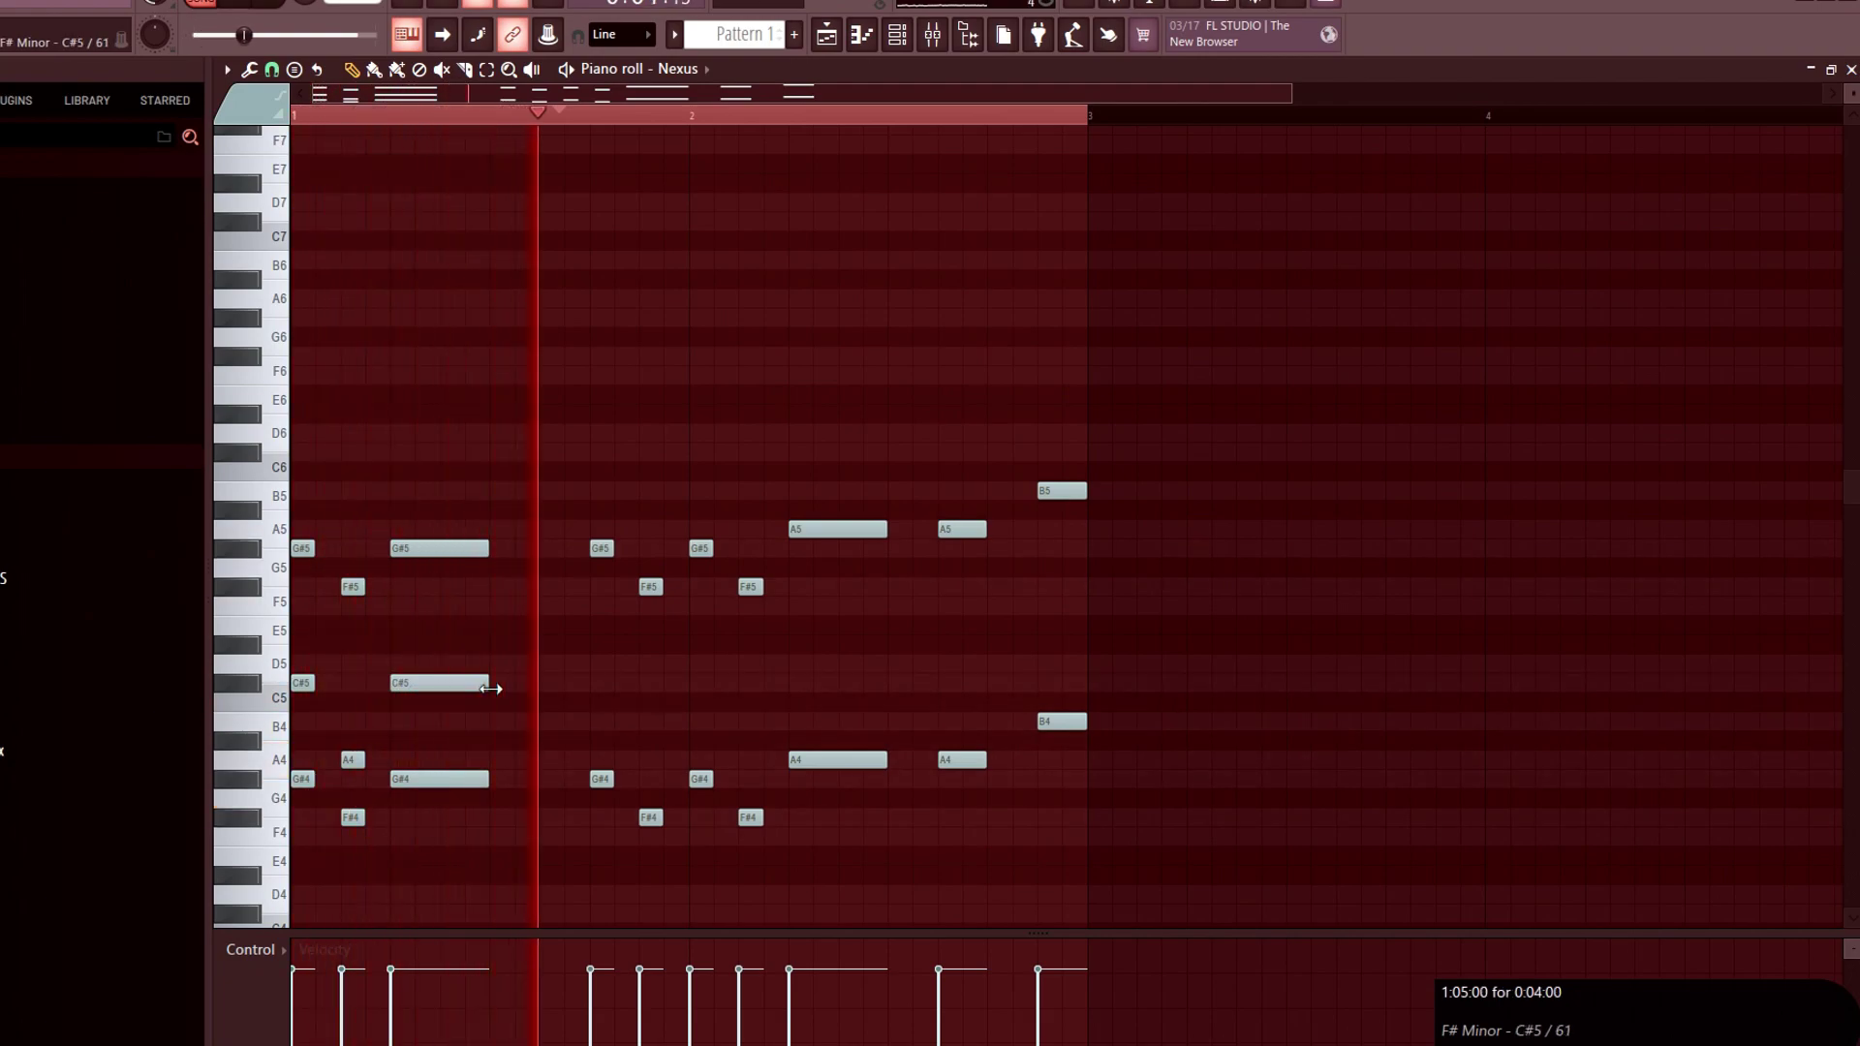
key(space)
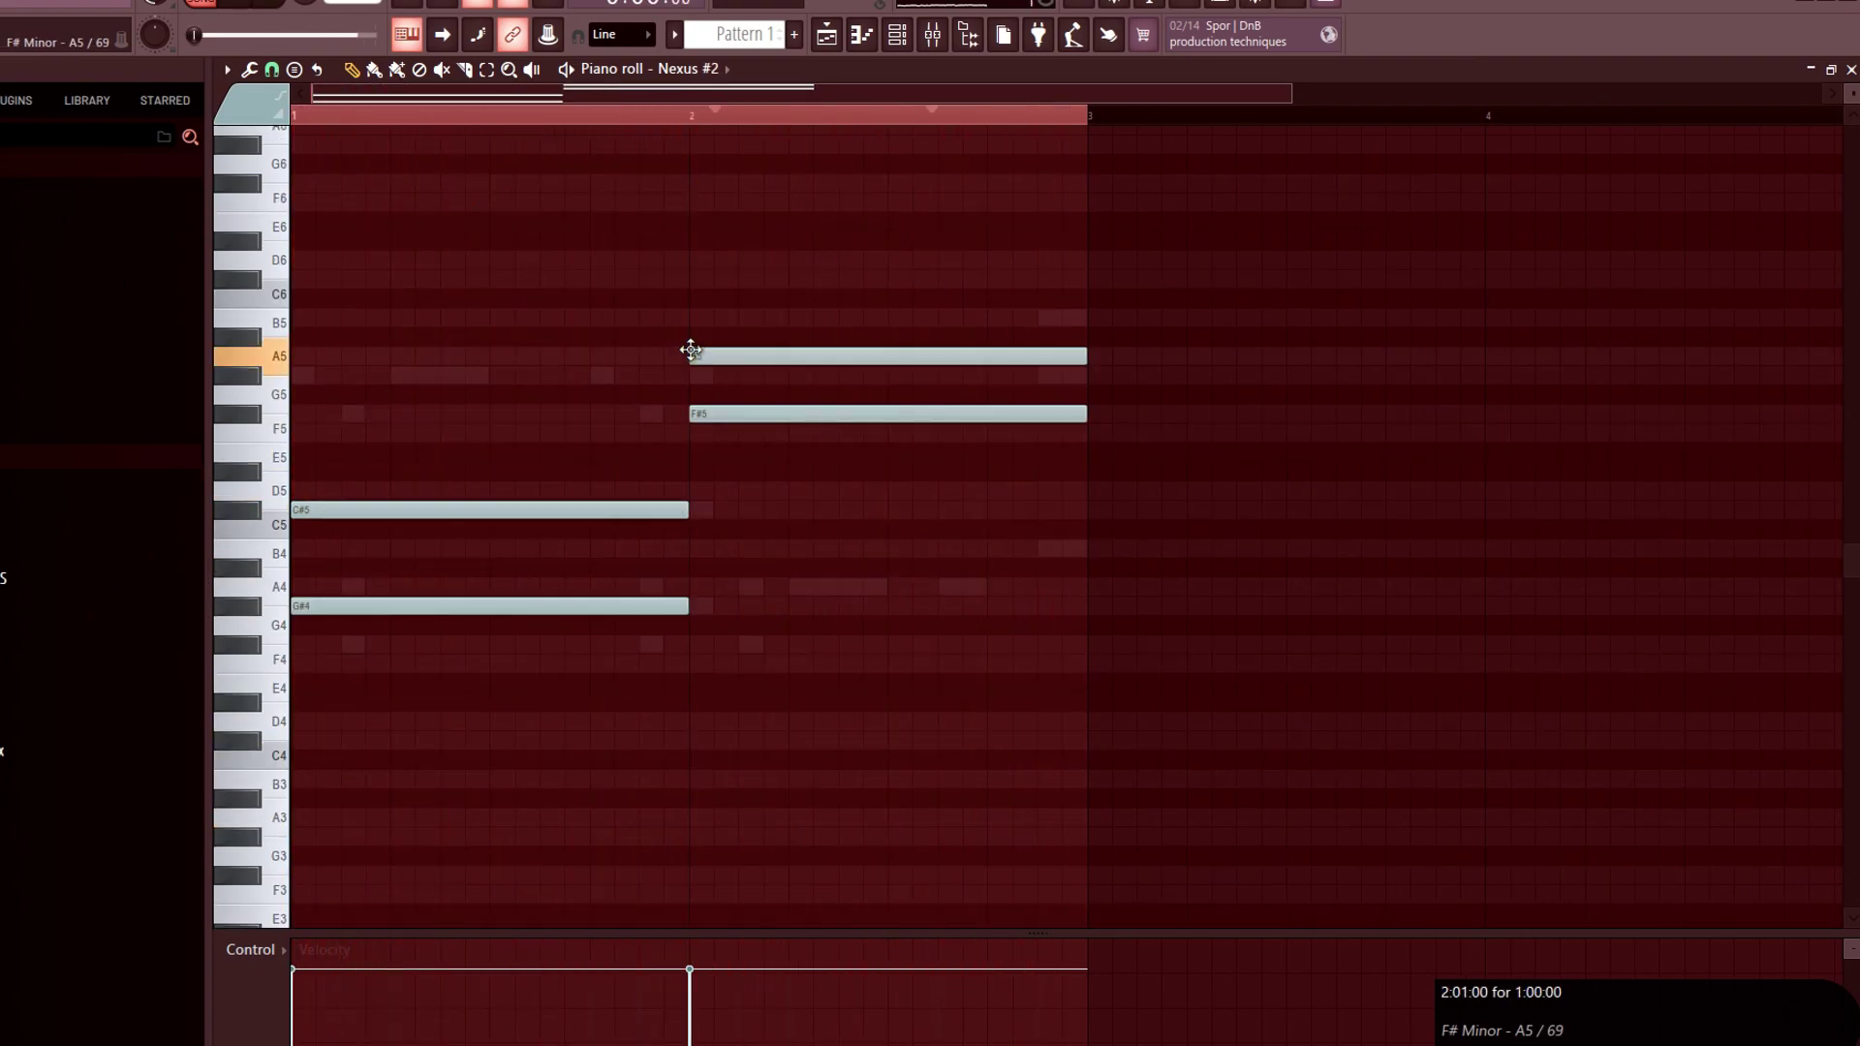
Lower the upper bar 2 note of the Nexus #2 chords to G#5, add an A4 beneath it and play the pattern.
drag(692, 367, 694, 378)
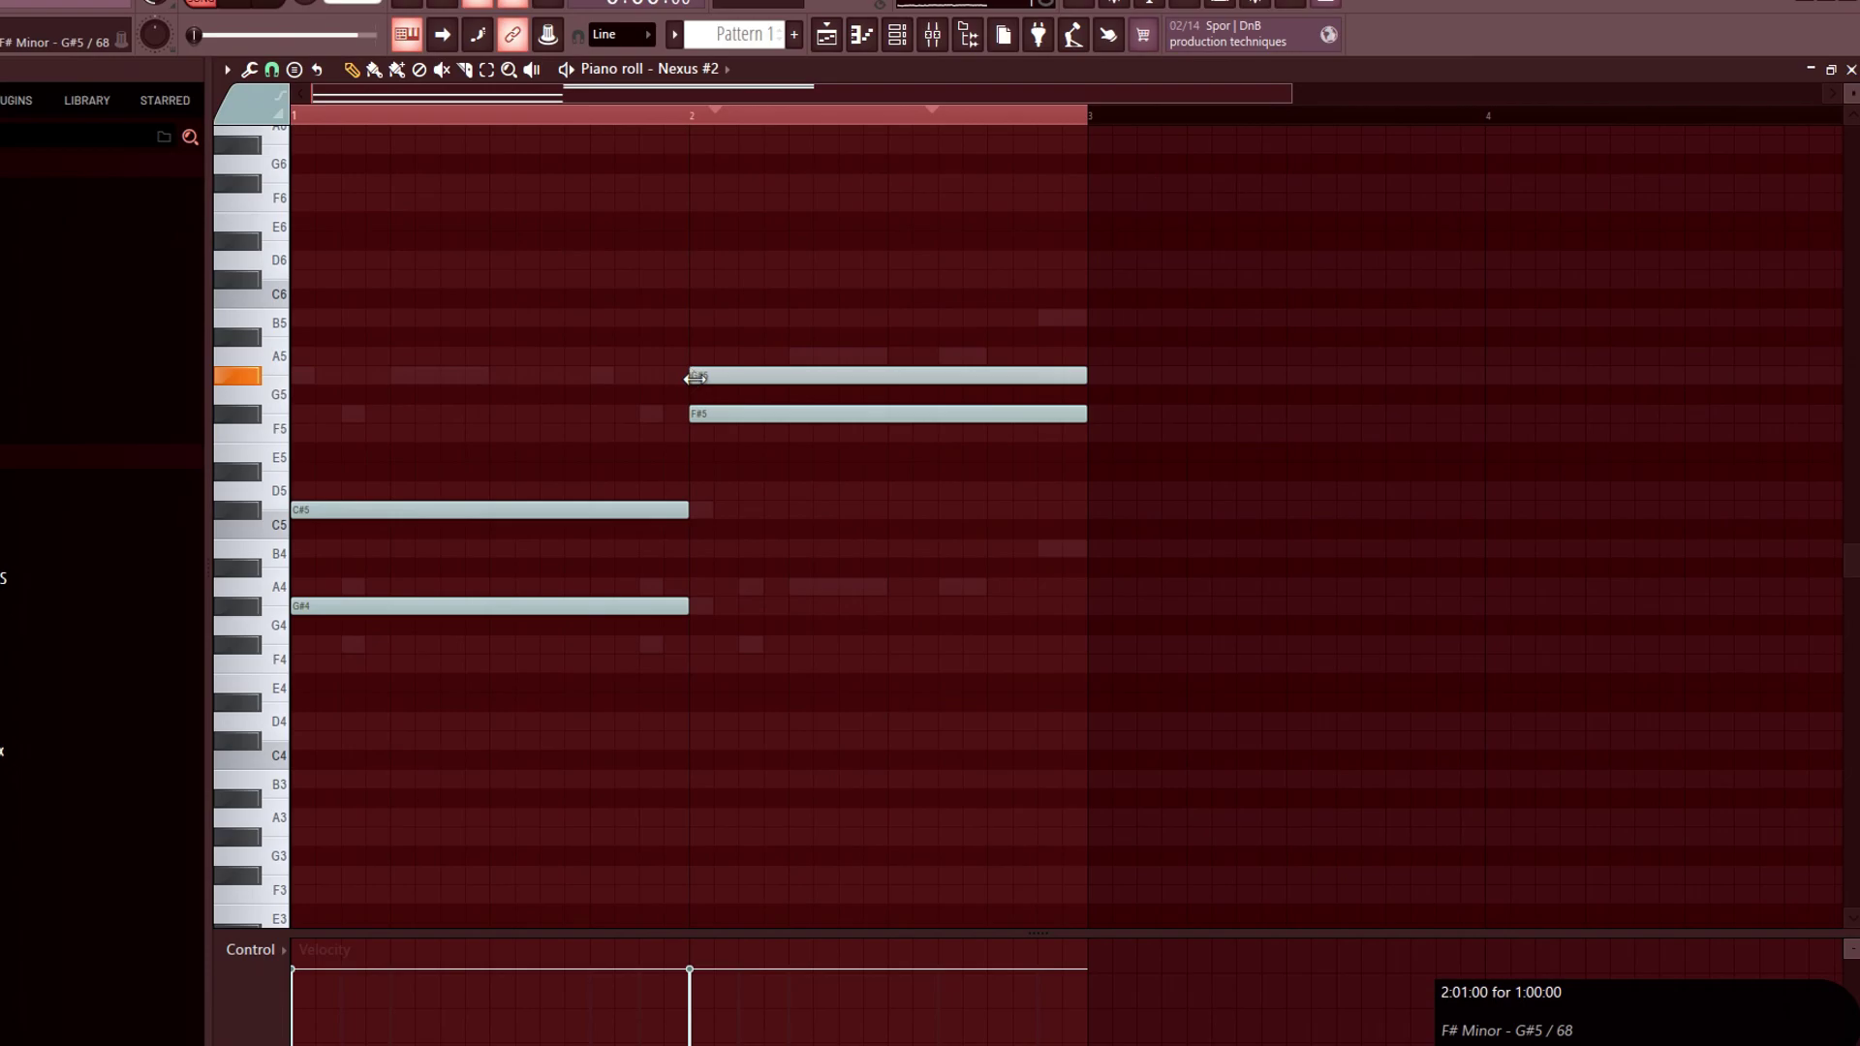
click(701, 589)
key(space)
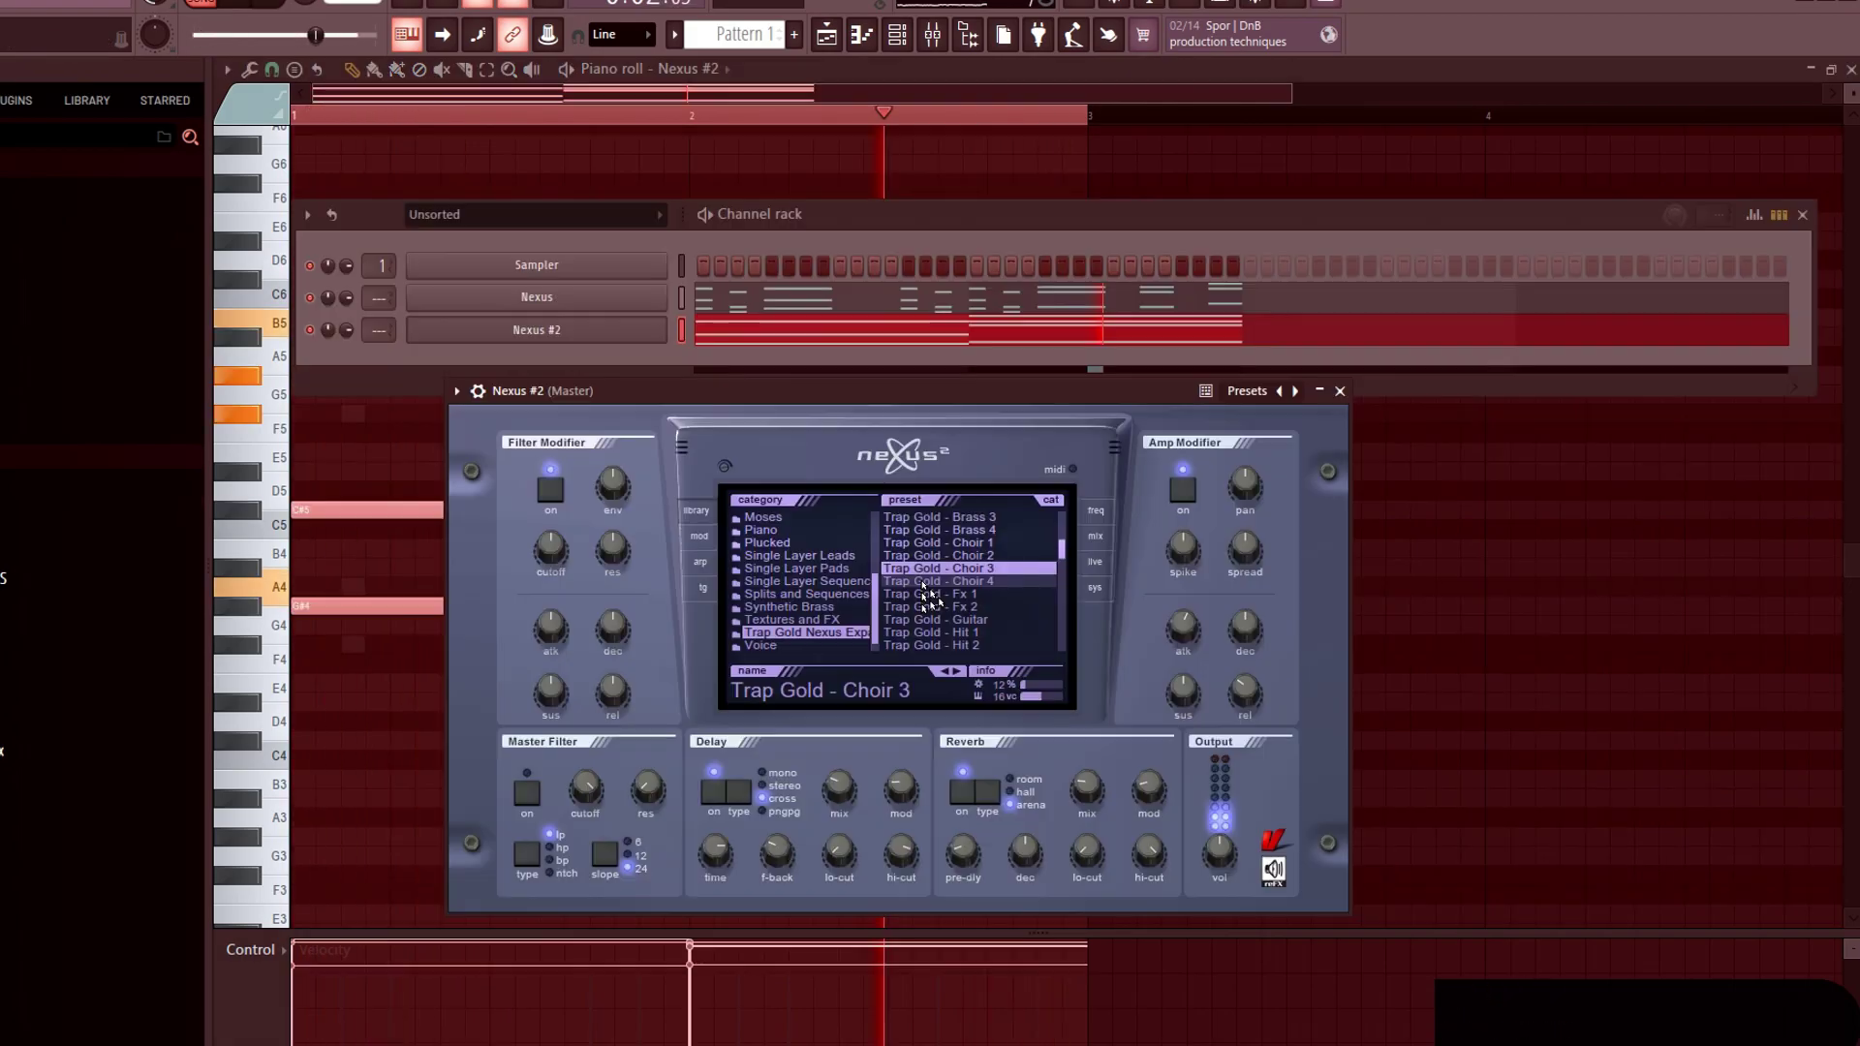
Choose the Trap Gold - Choir 4 preset for Nexus #2 and close the instrument.
click(927, 581)
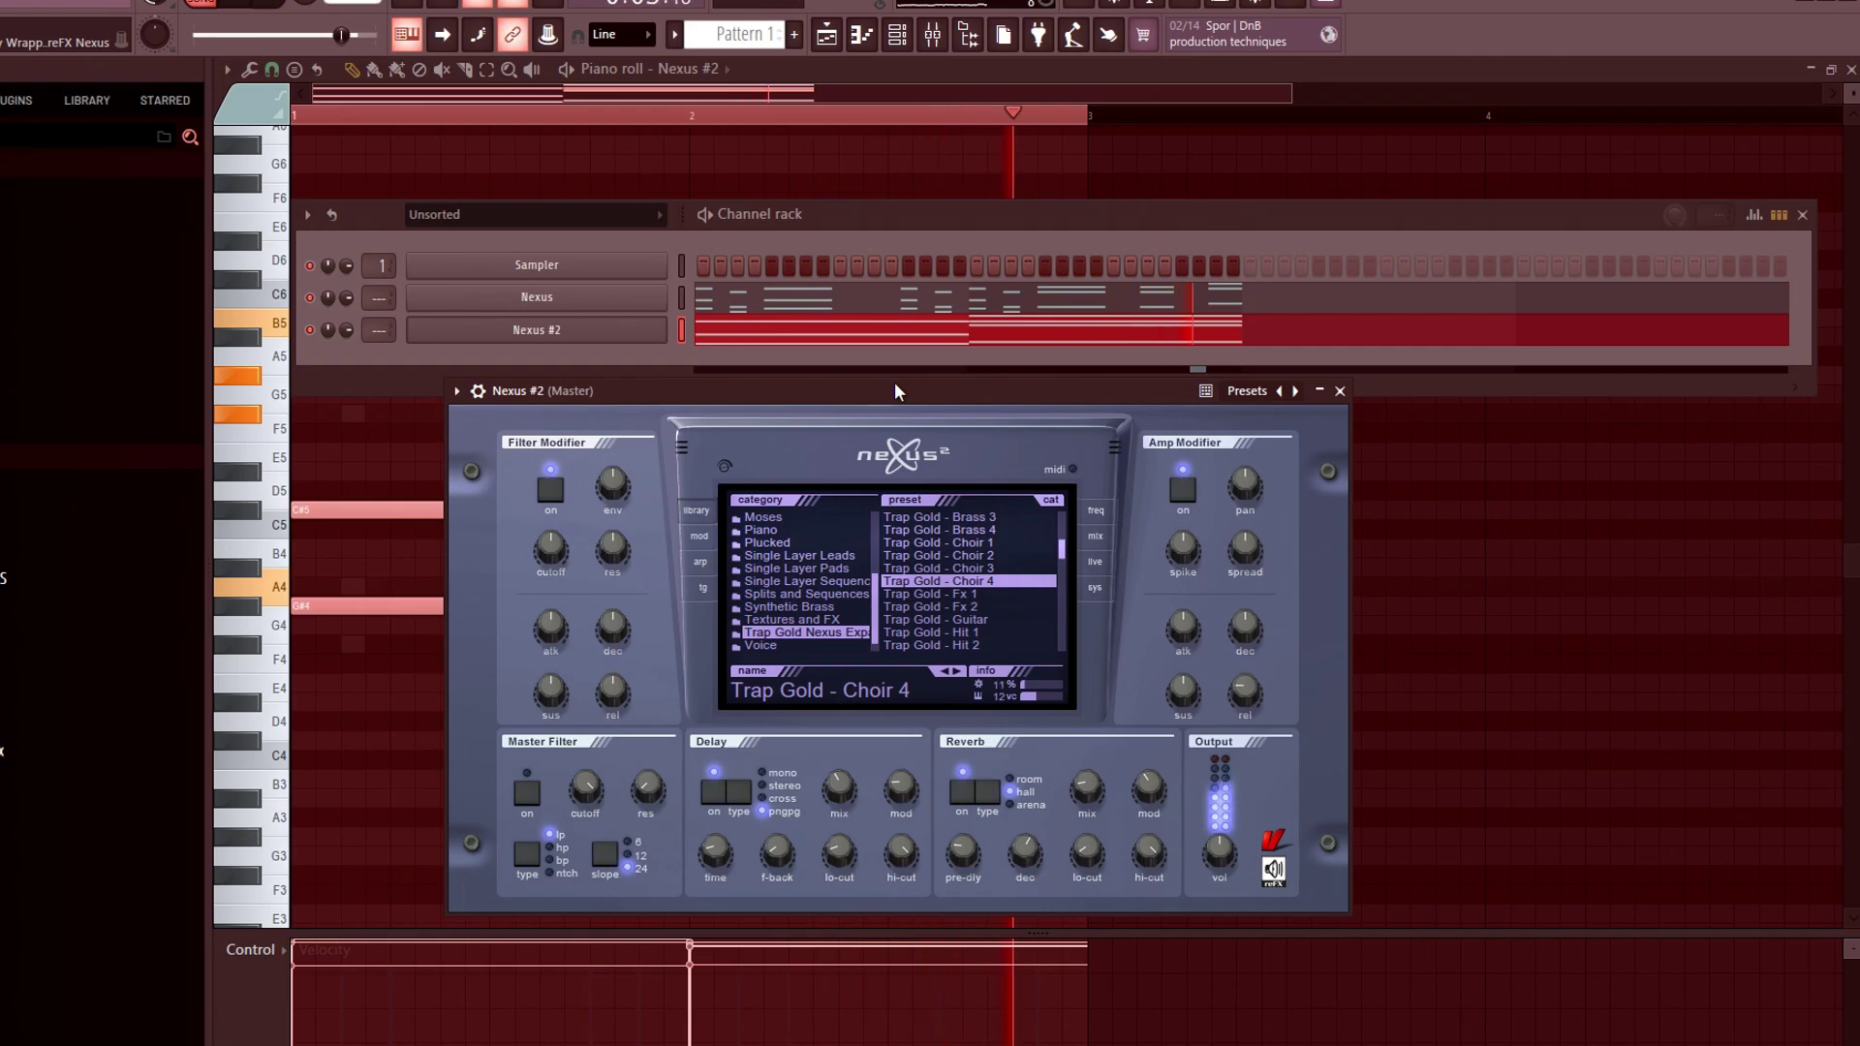
click(1340, 392)
click(1459, 436)
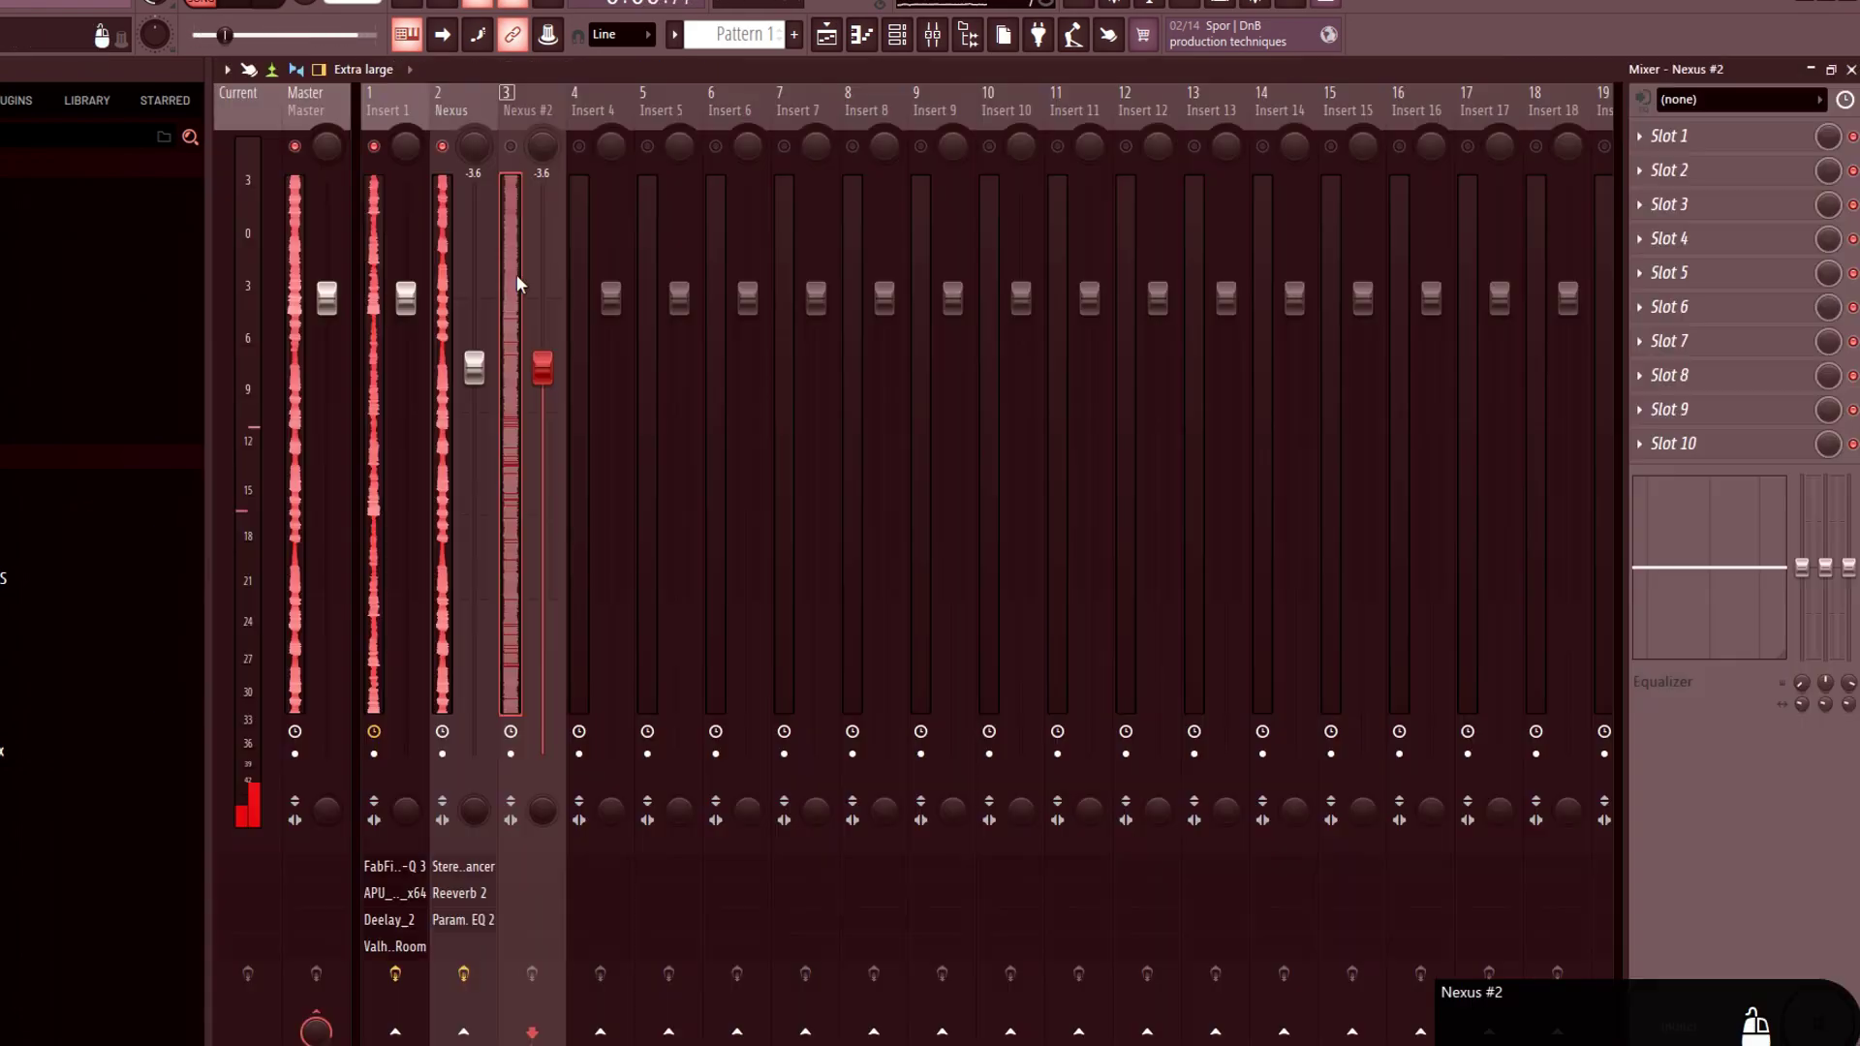
Unmute the Nexus #2 track in the mixer.
key(F9)
click(510, 146)
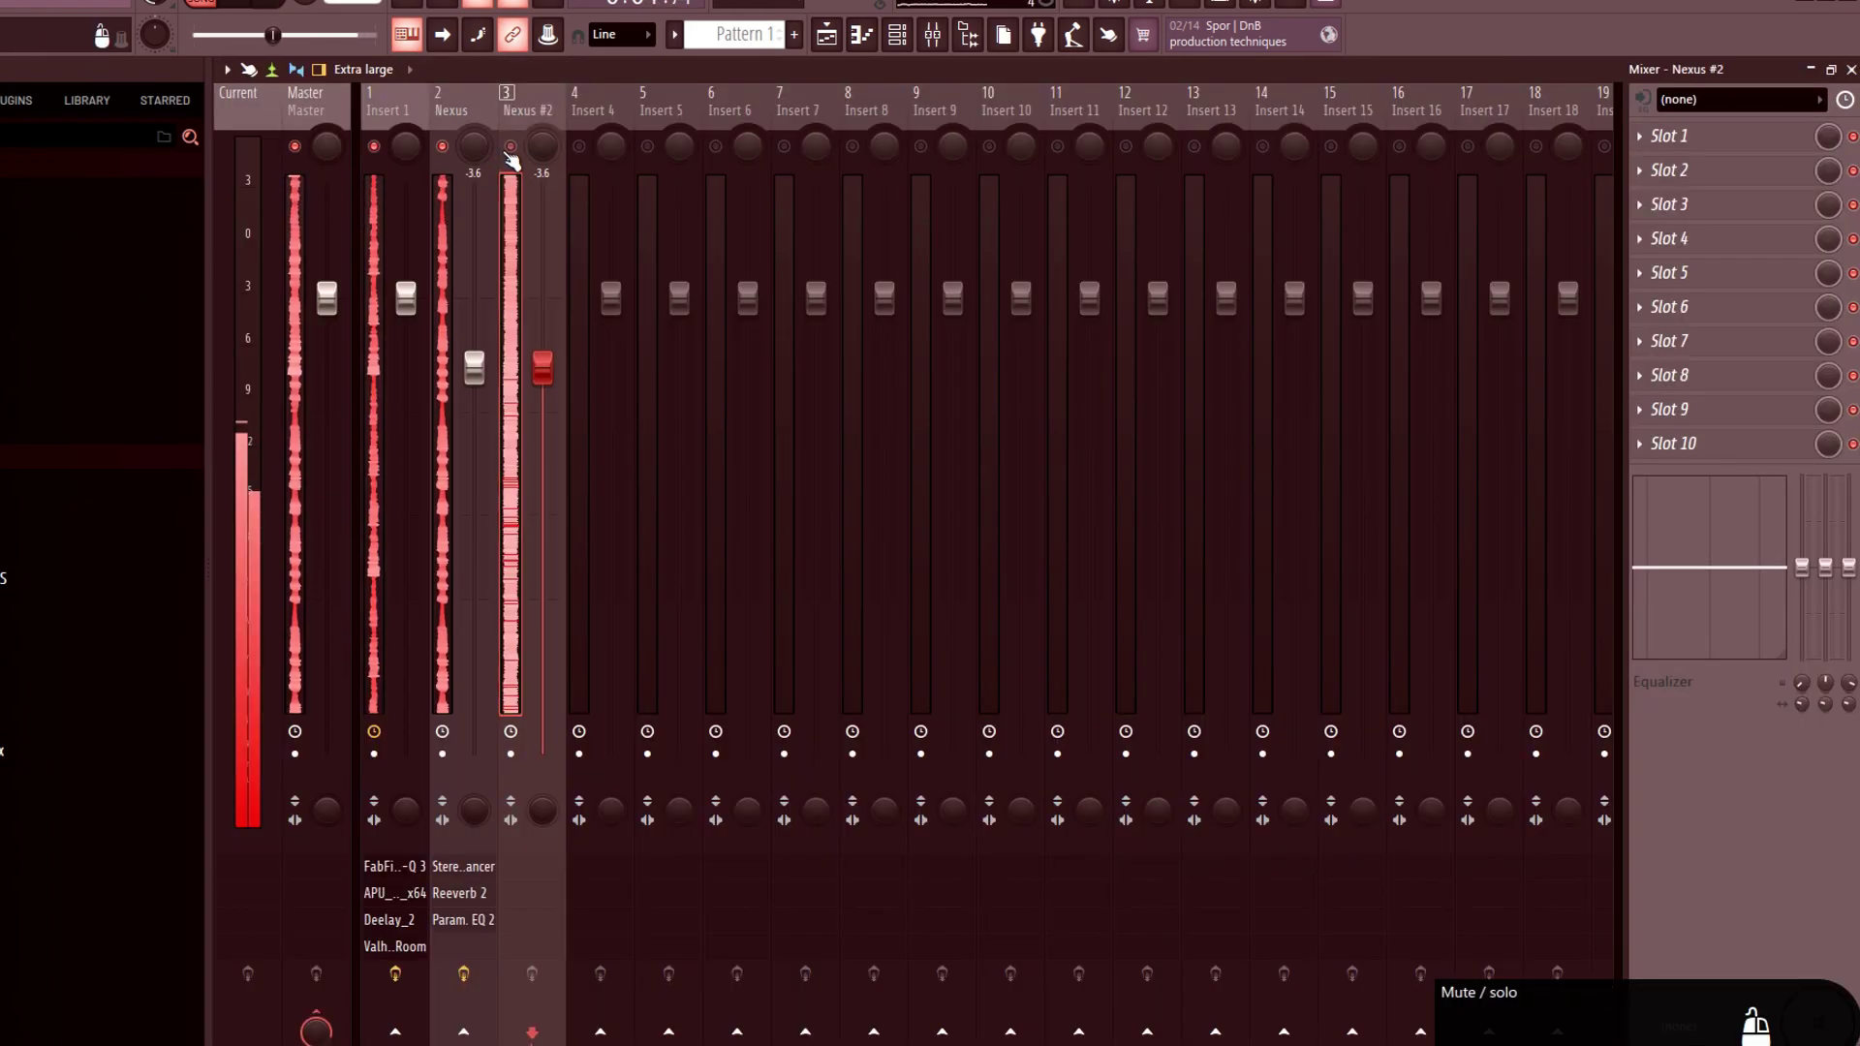
Mute the Nexus and Insert 1 mixer tracks and load Fruity parametric EQ 2 in the first Nexus #2 effect slot.
click(442, 146)
click(374, 147)
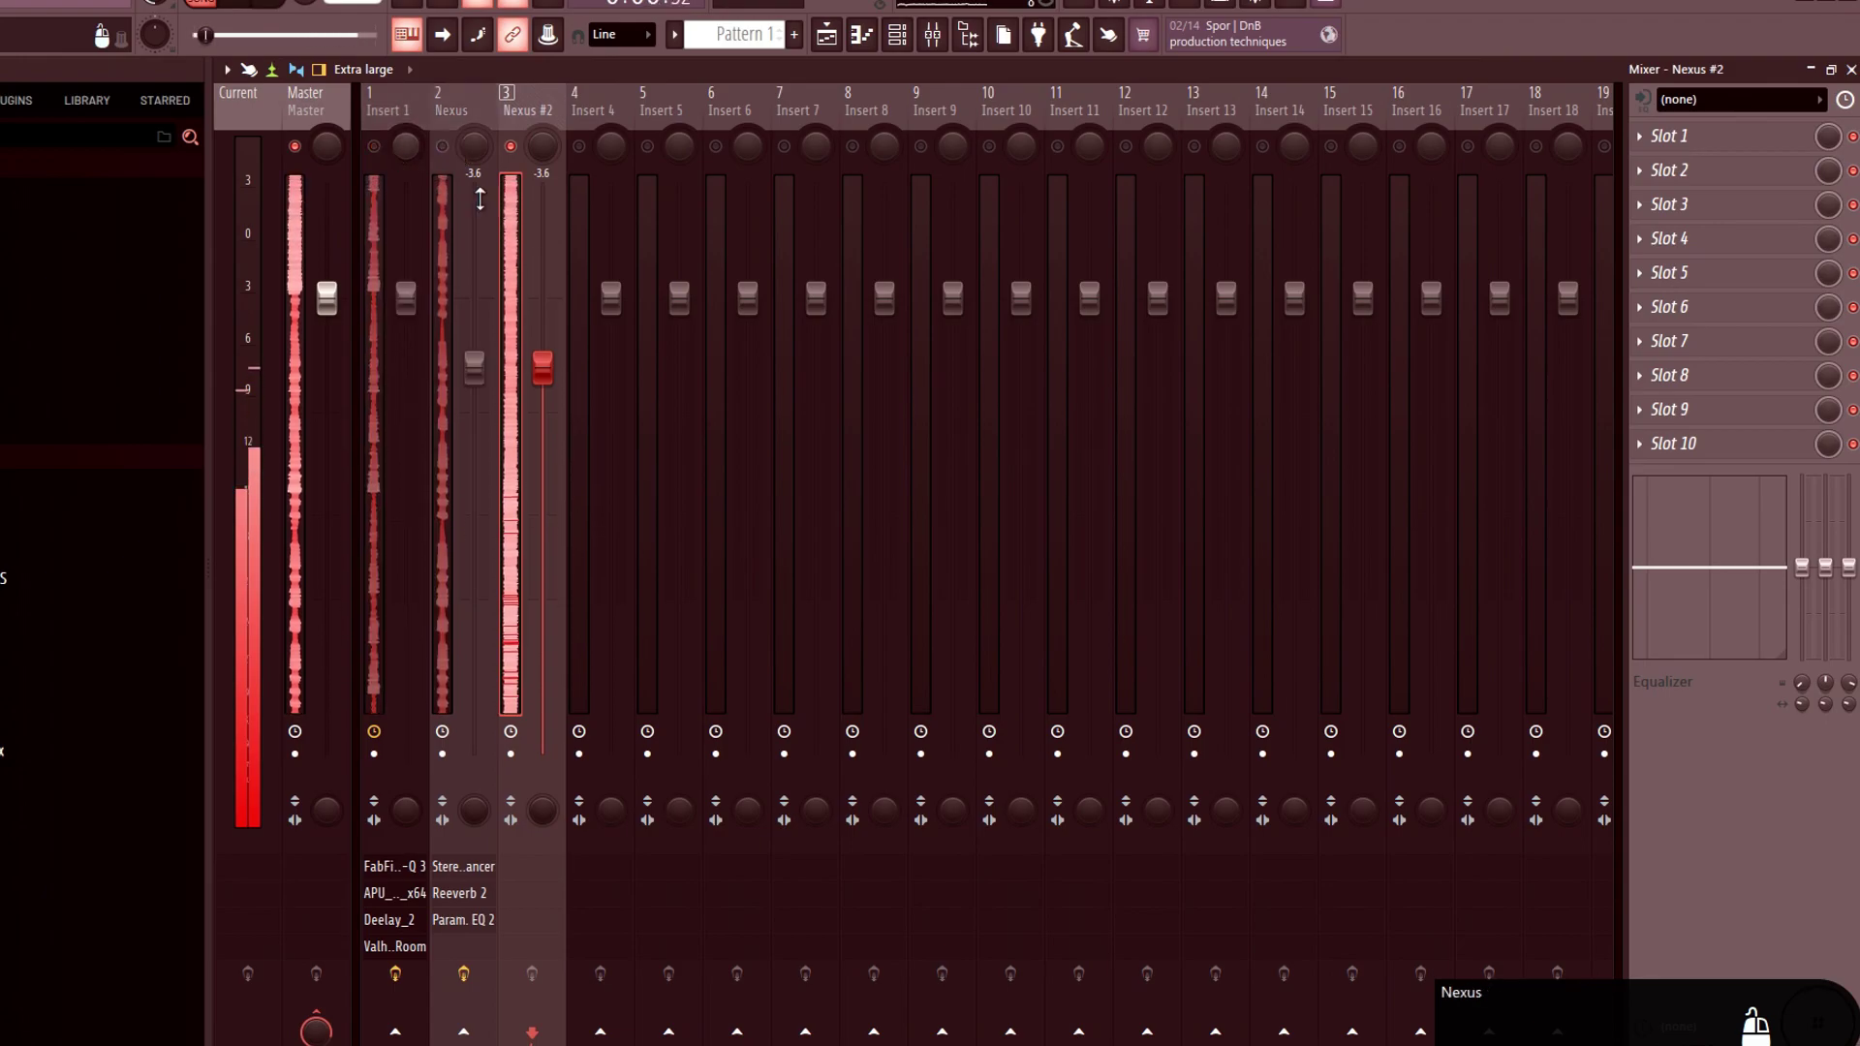
click(1649, 134)
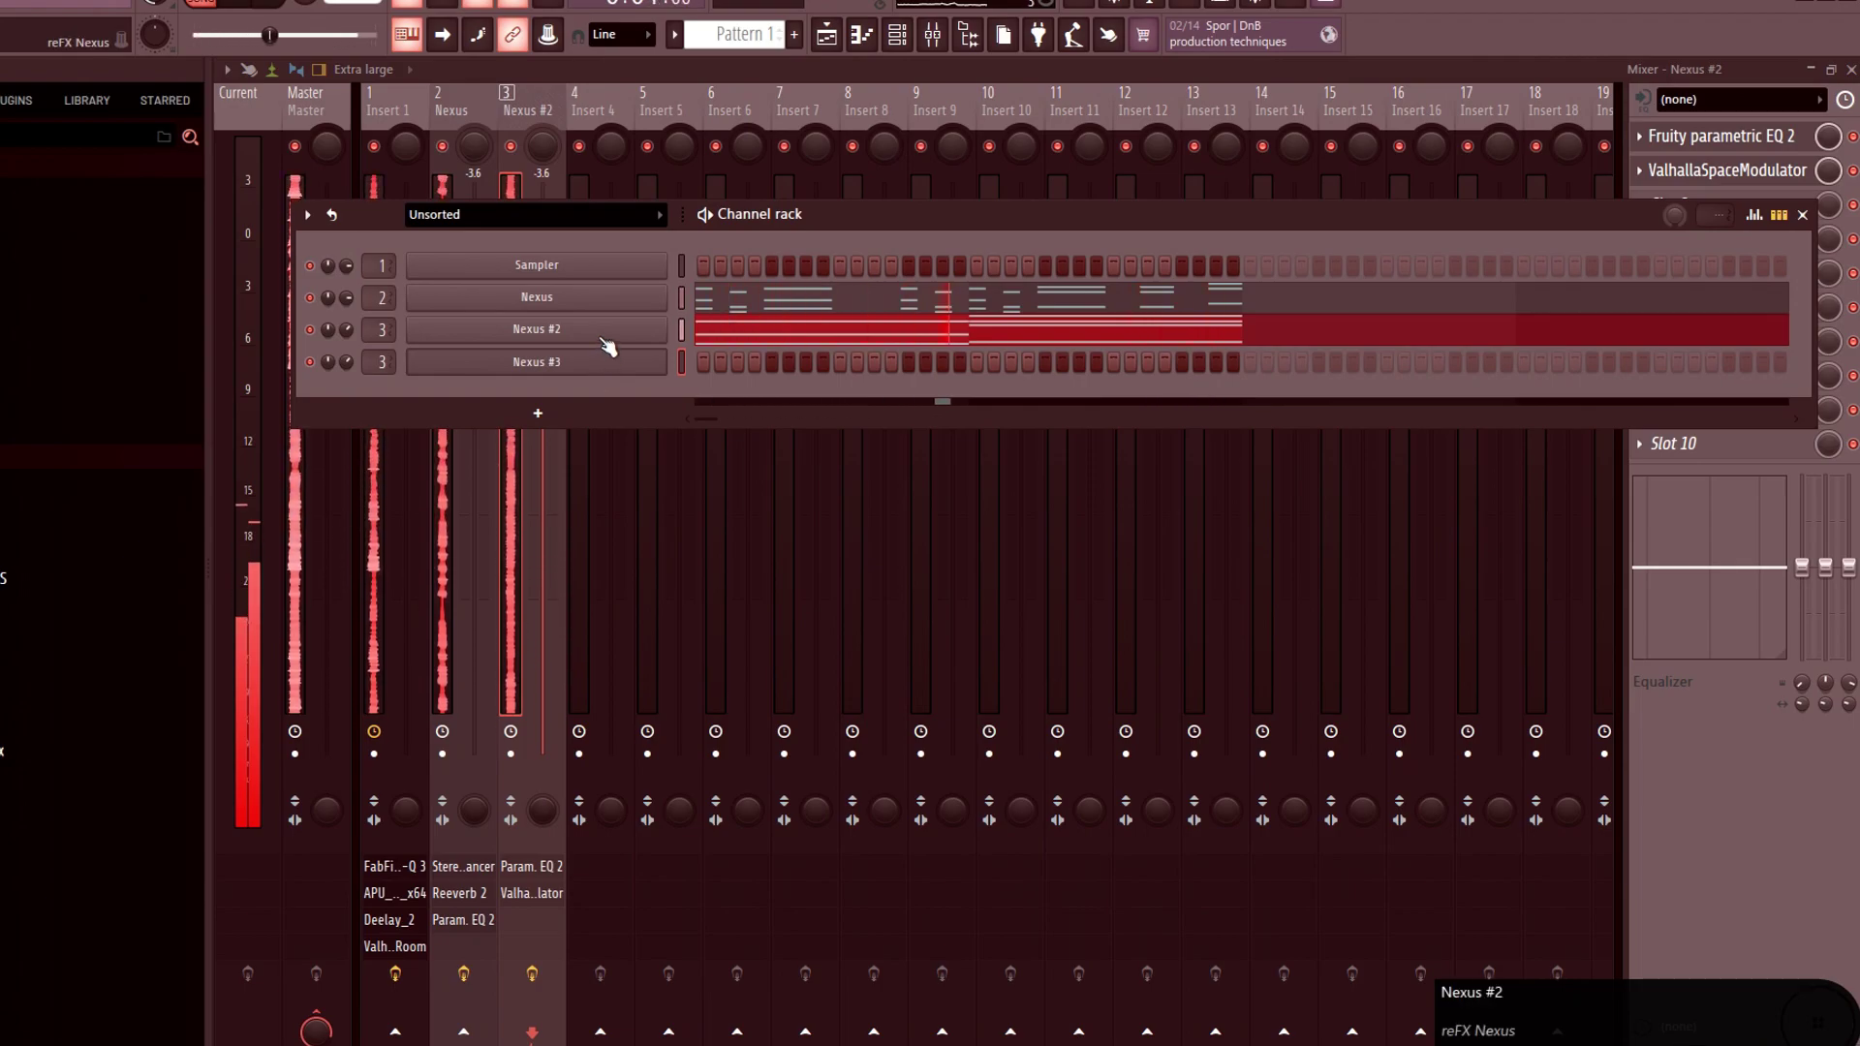
In the Nexus #3 part, delete the C4 note at the start of bar 2 and add two short C4 notes near its end.
click(602, 369)
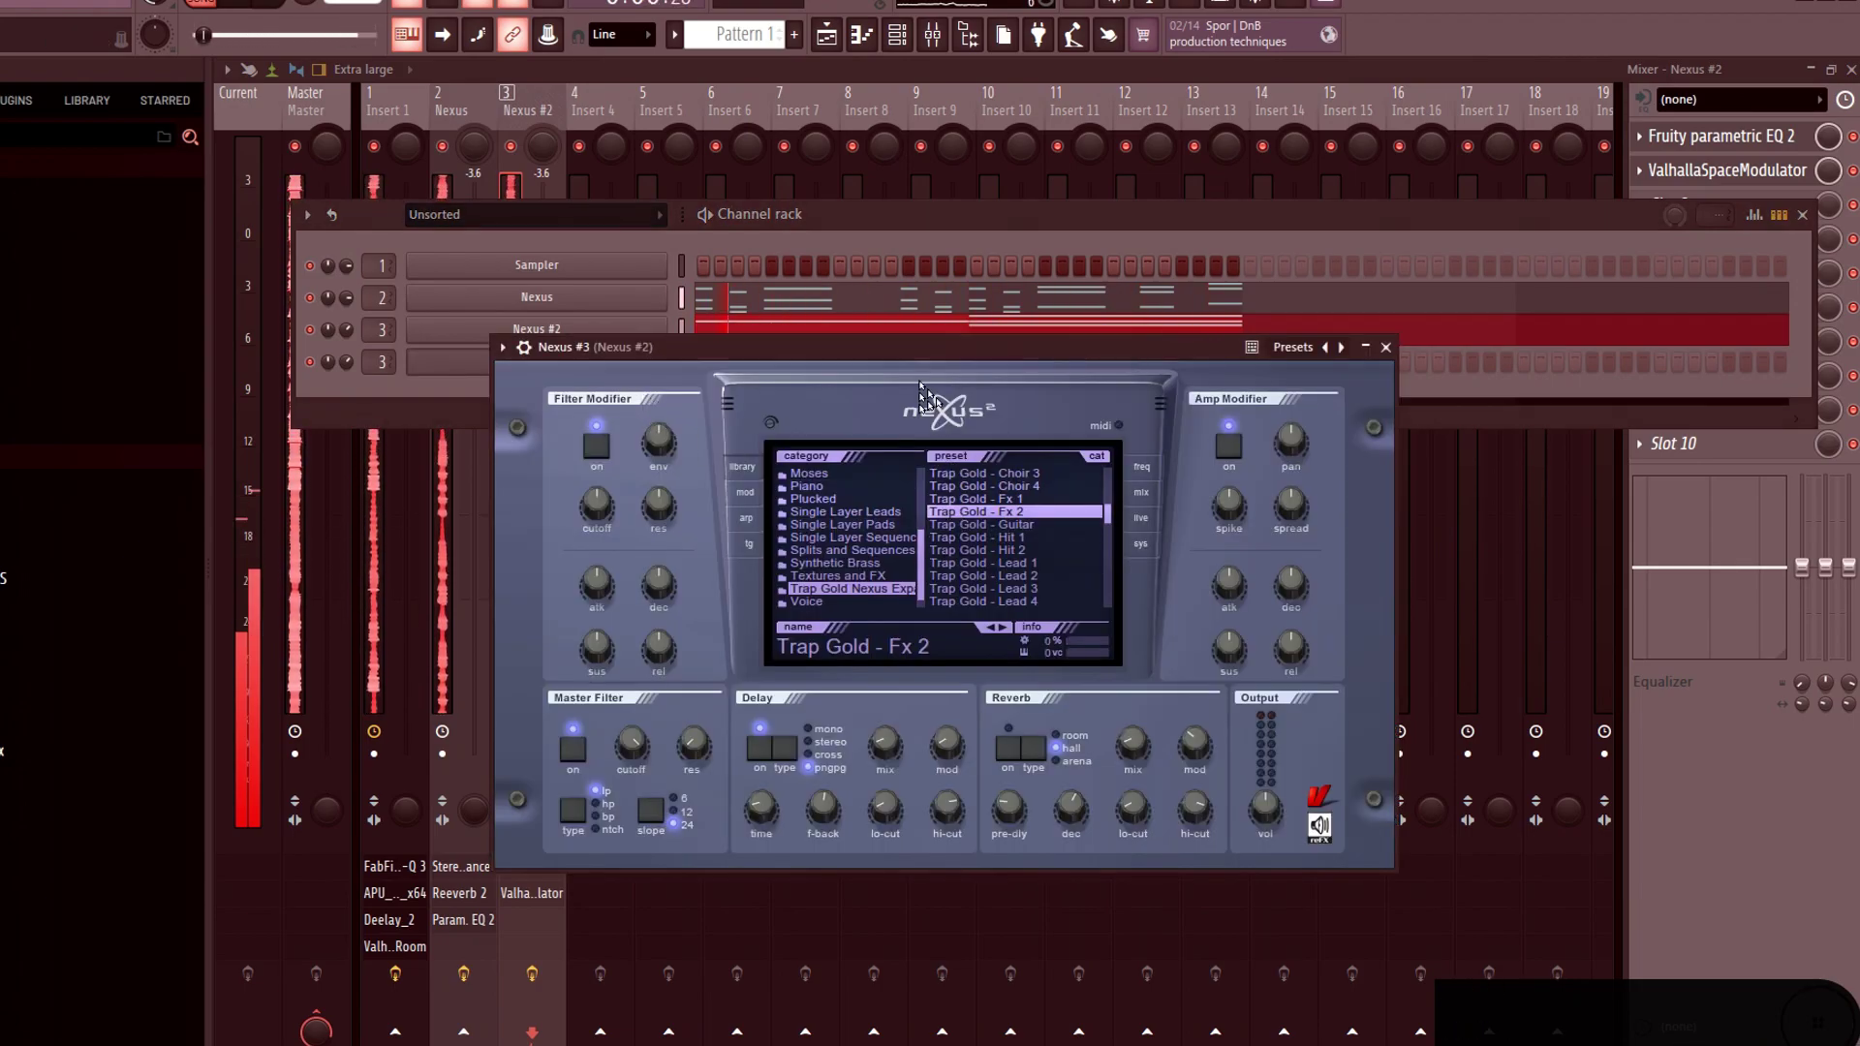
drag(906, 346, 885, 328)
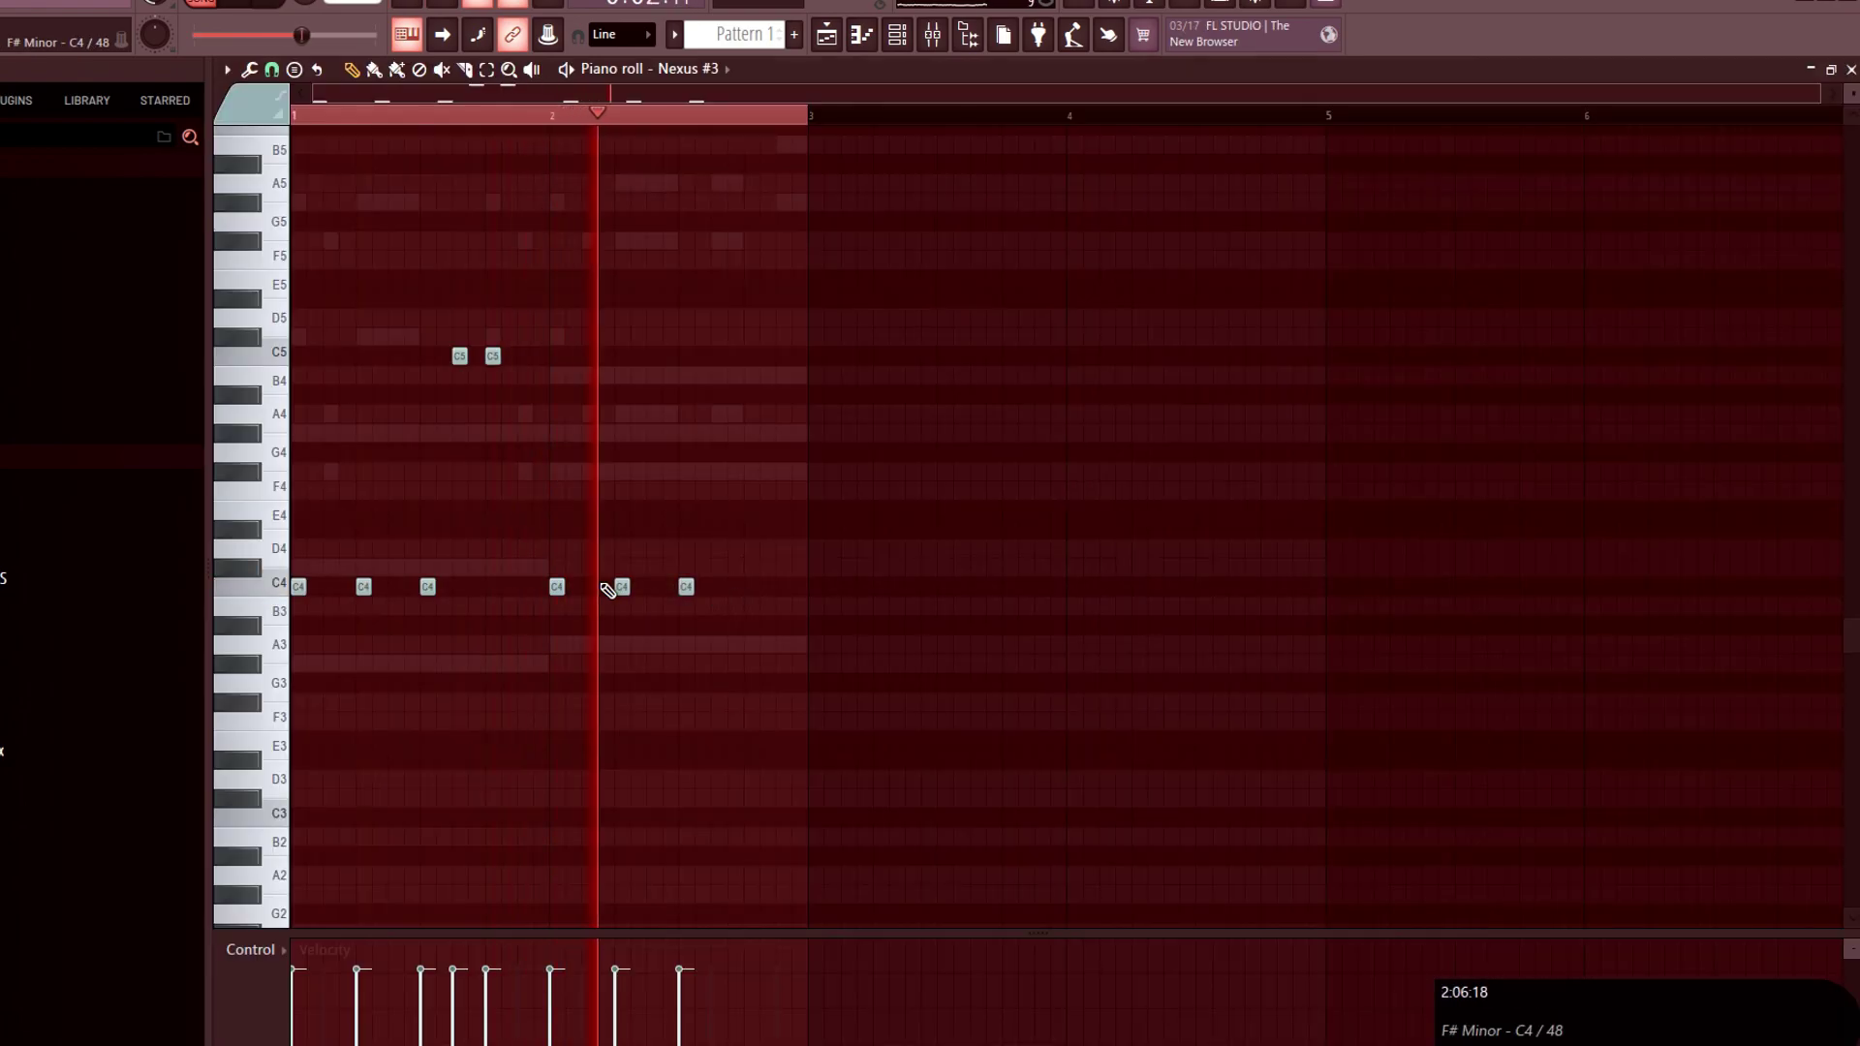
right_click(561, 590)
key(space)
click(751, 586)
click(782, 586)
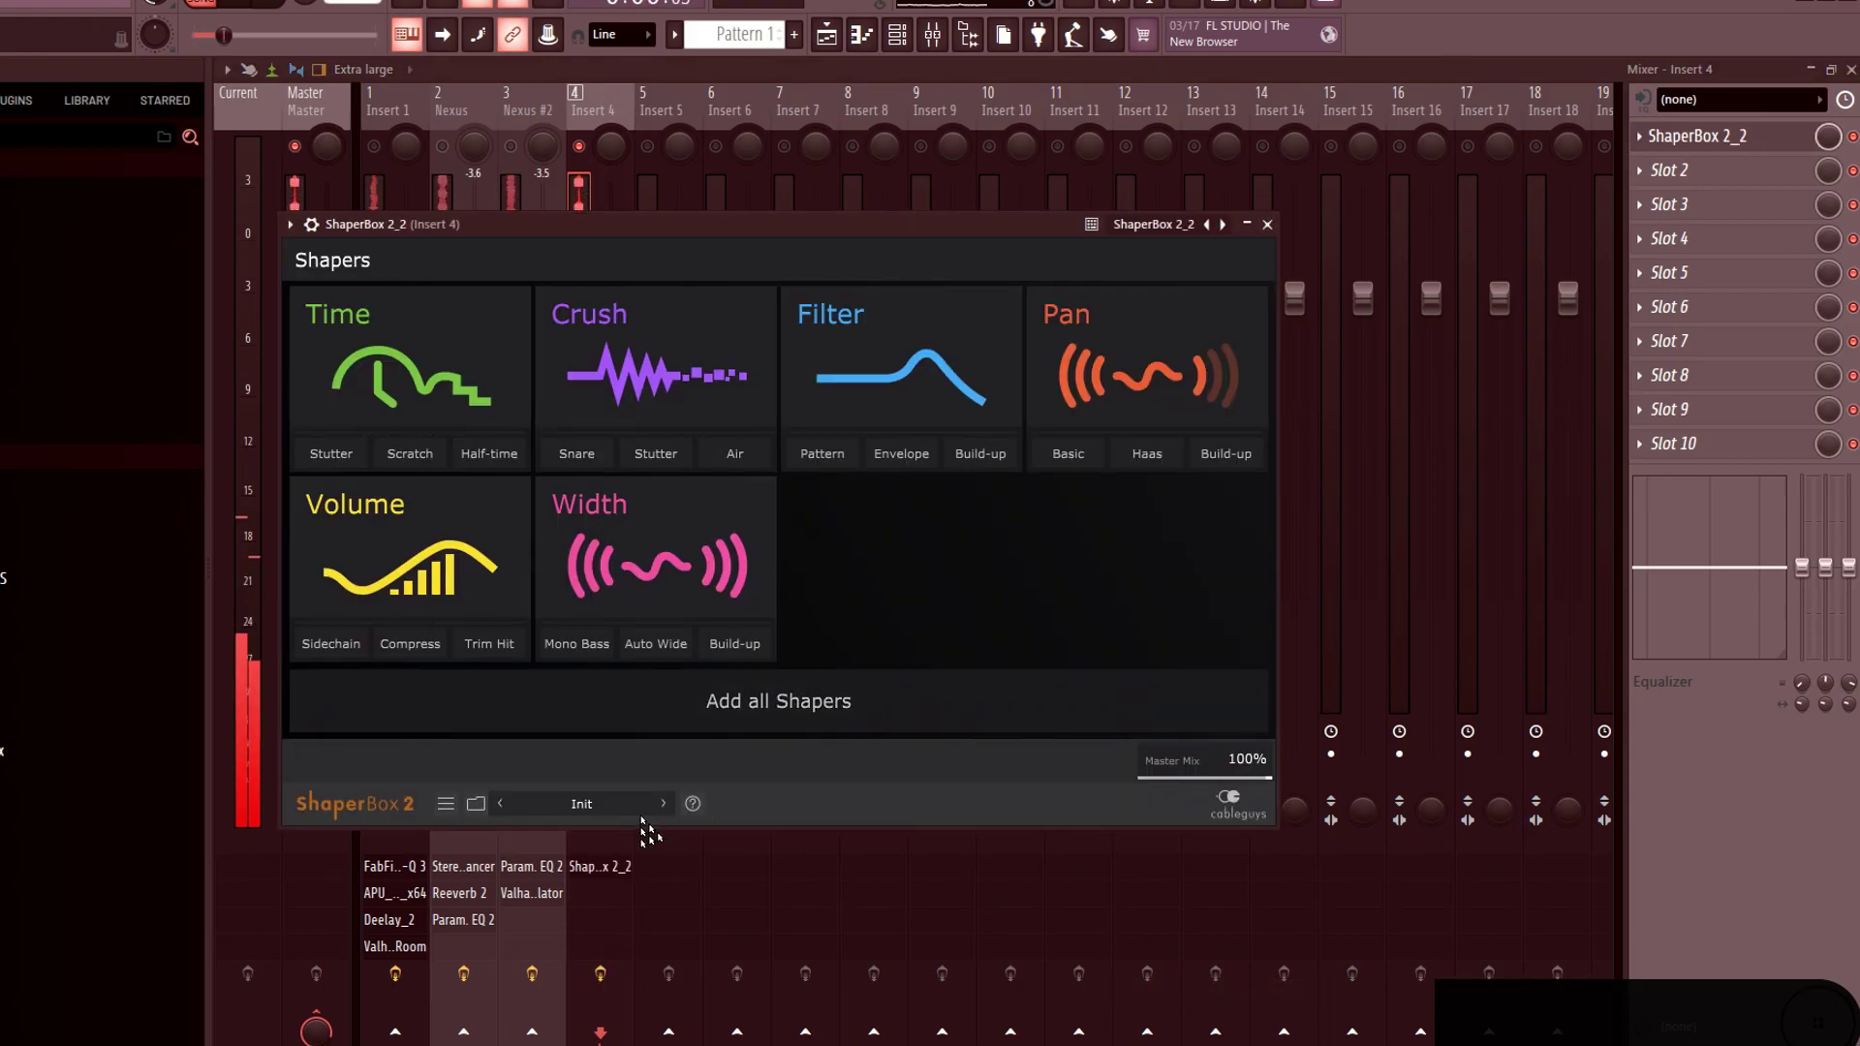
Load the Cool Beat 1 preset in ShaperBox on Insert 4 with its mid-band Time mix at about 87%, and unmute the Nexus track.
click(665, 804)
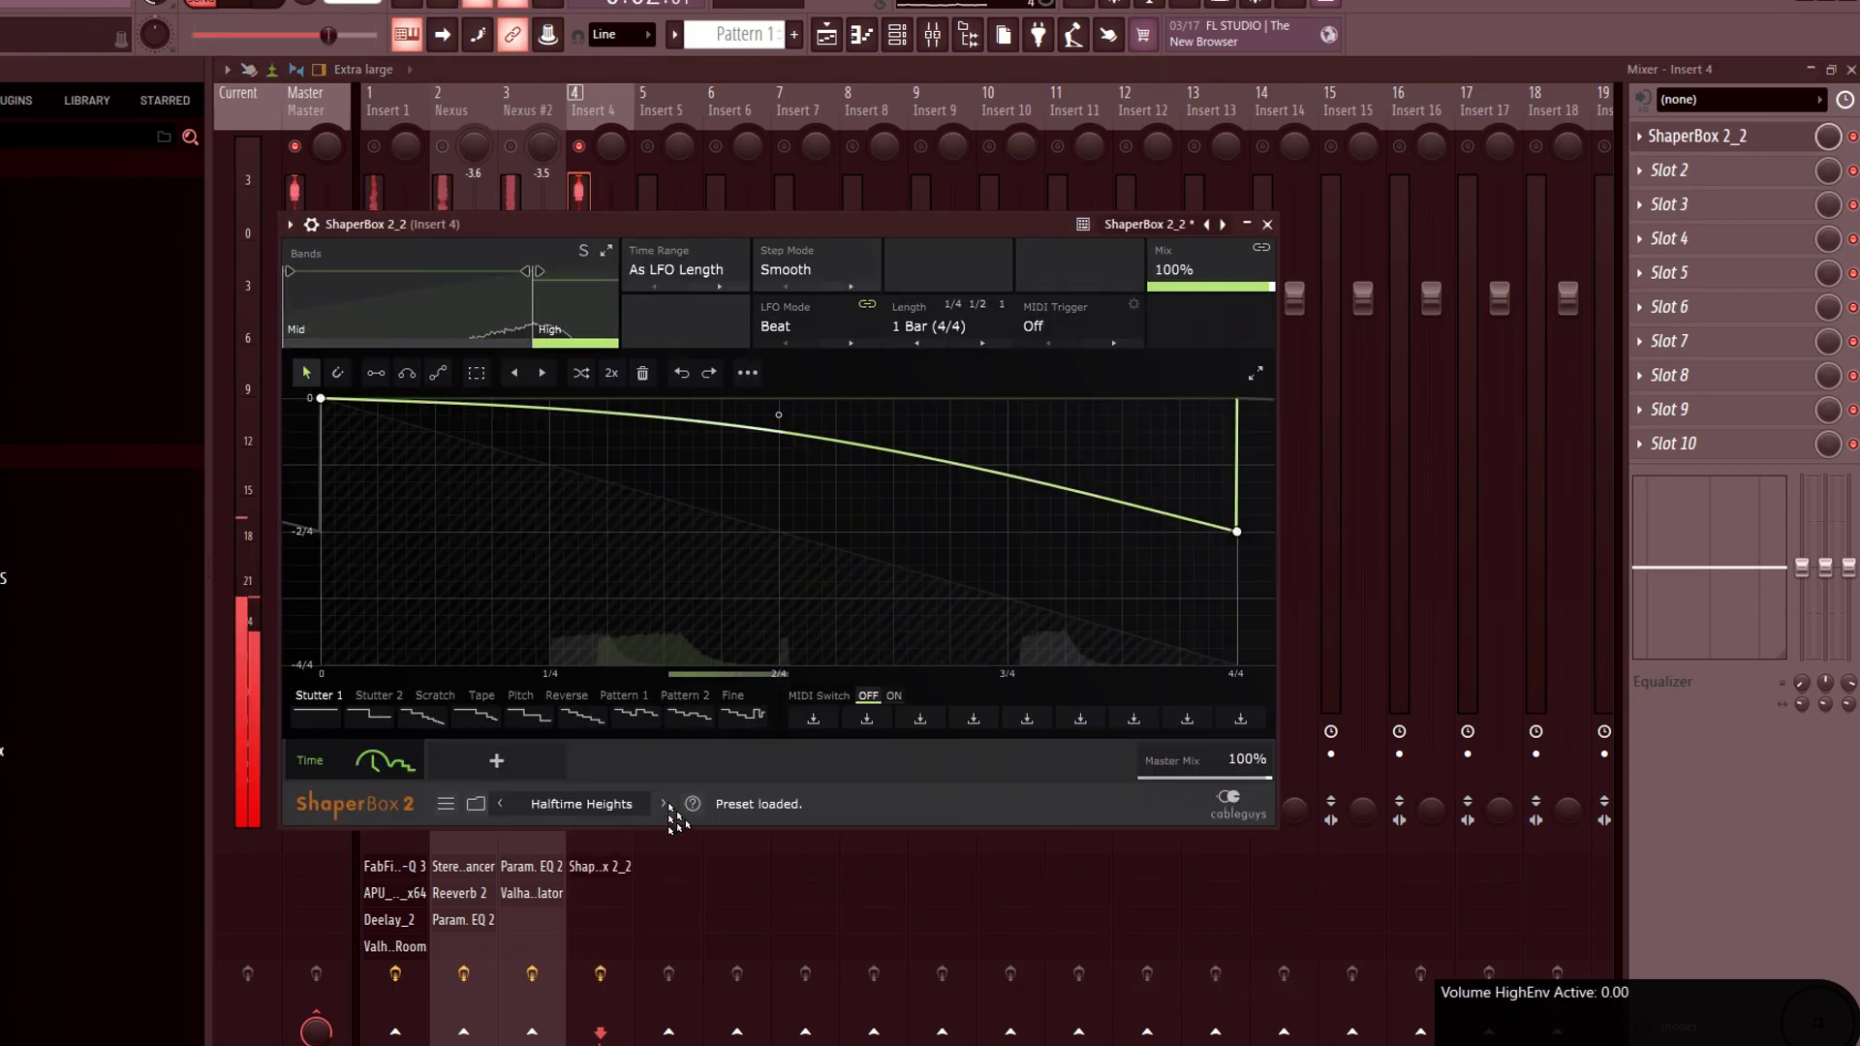
click(667, 804)
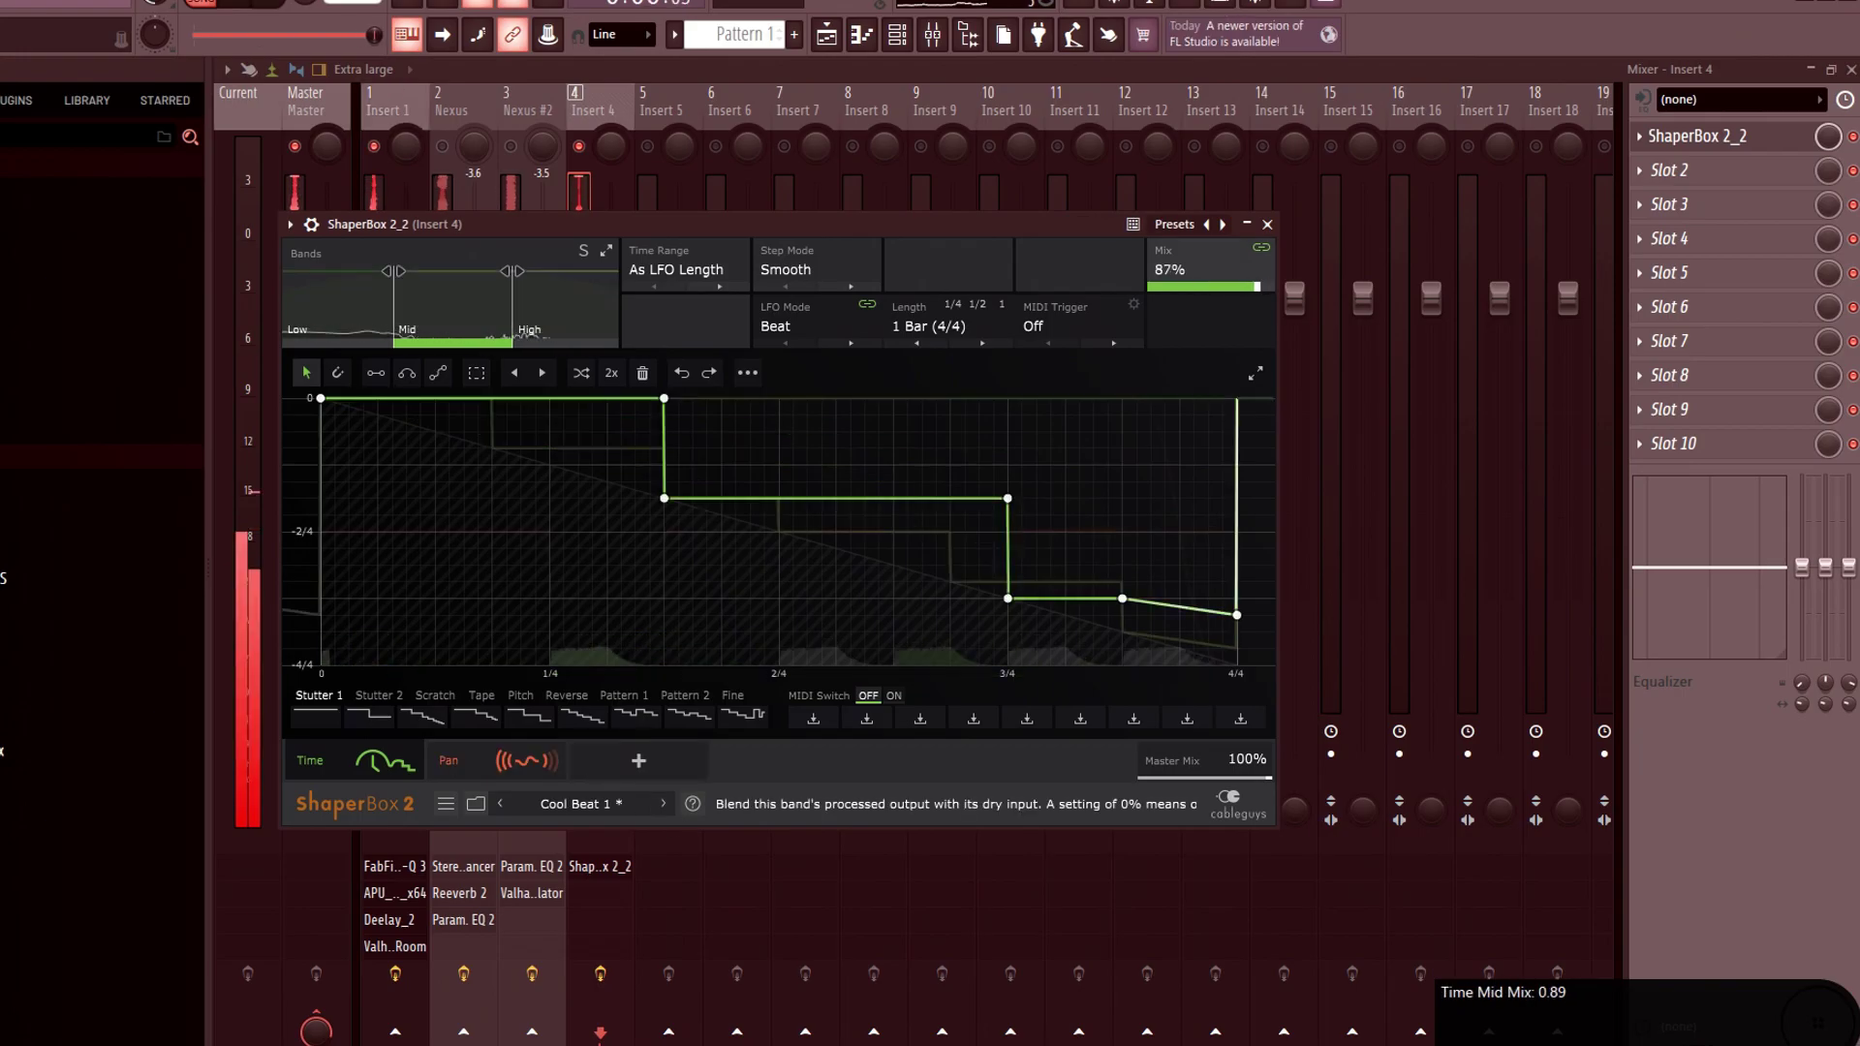
drag(1236, 261, 1236, 275)
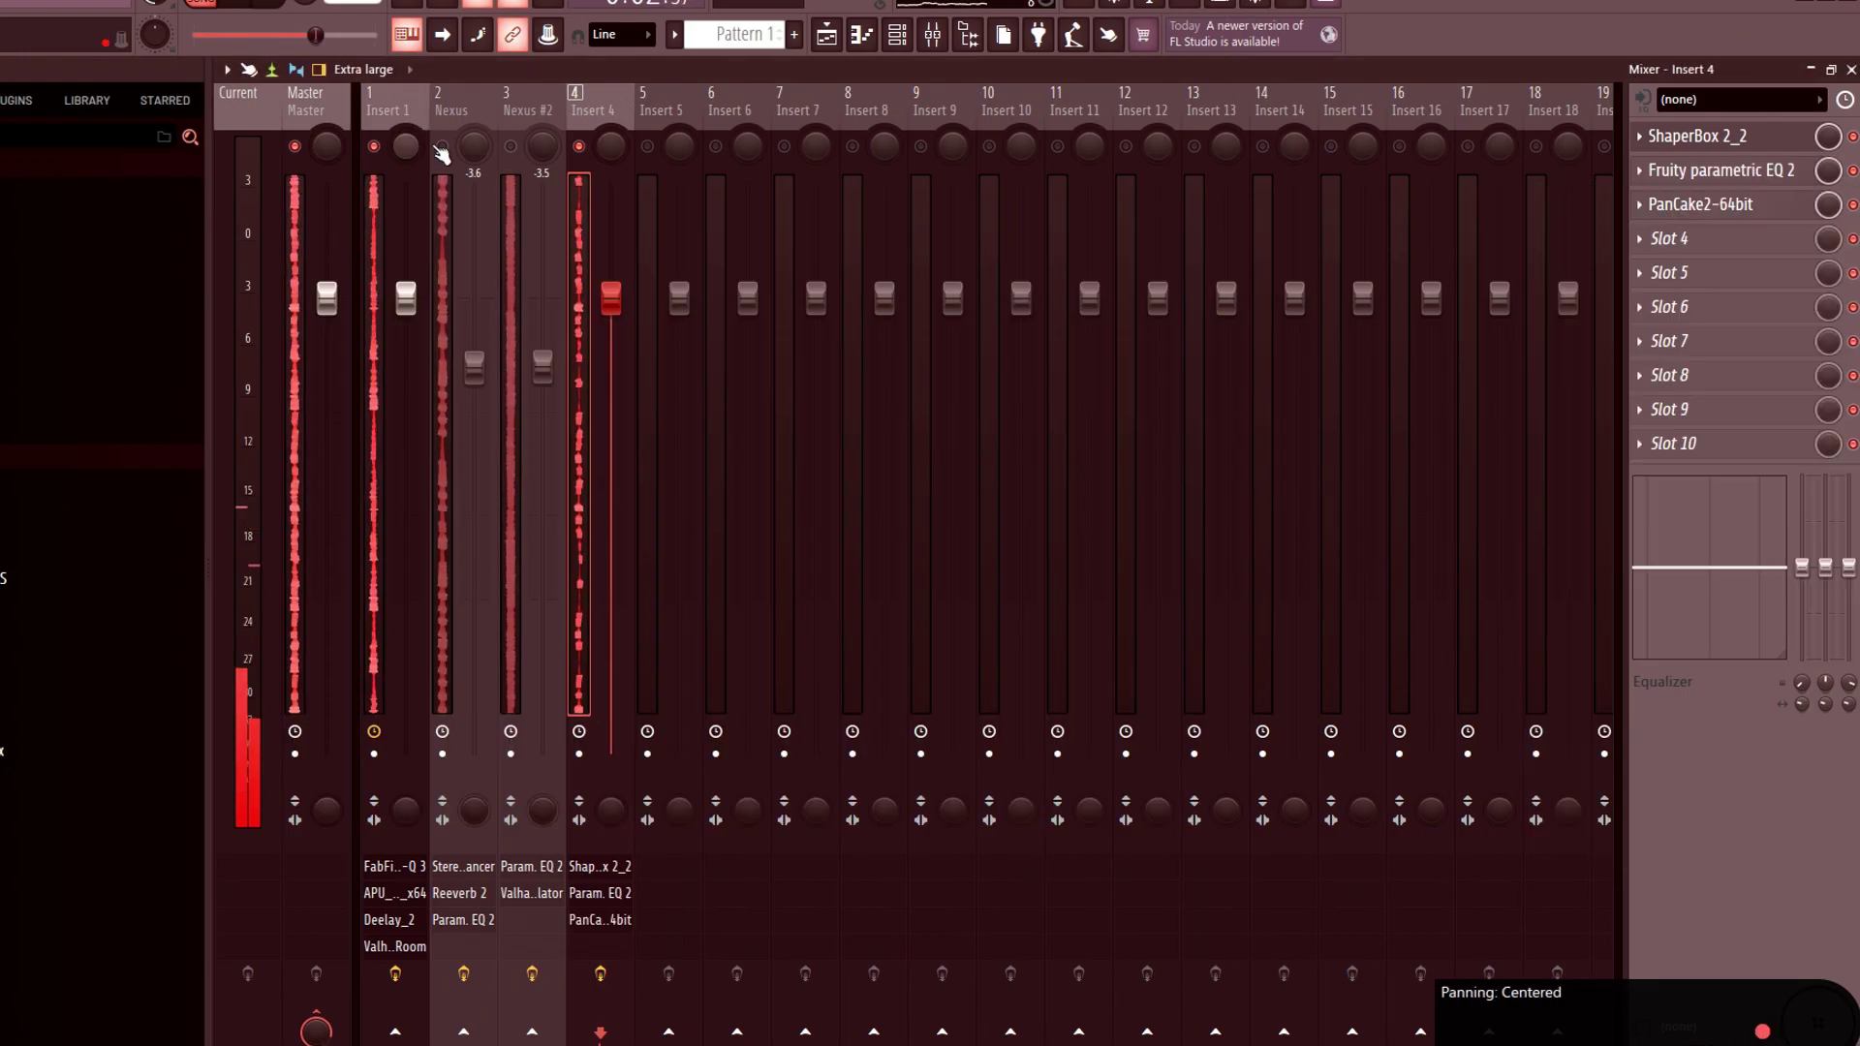
click(441, 147)
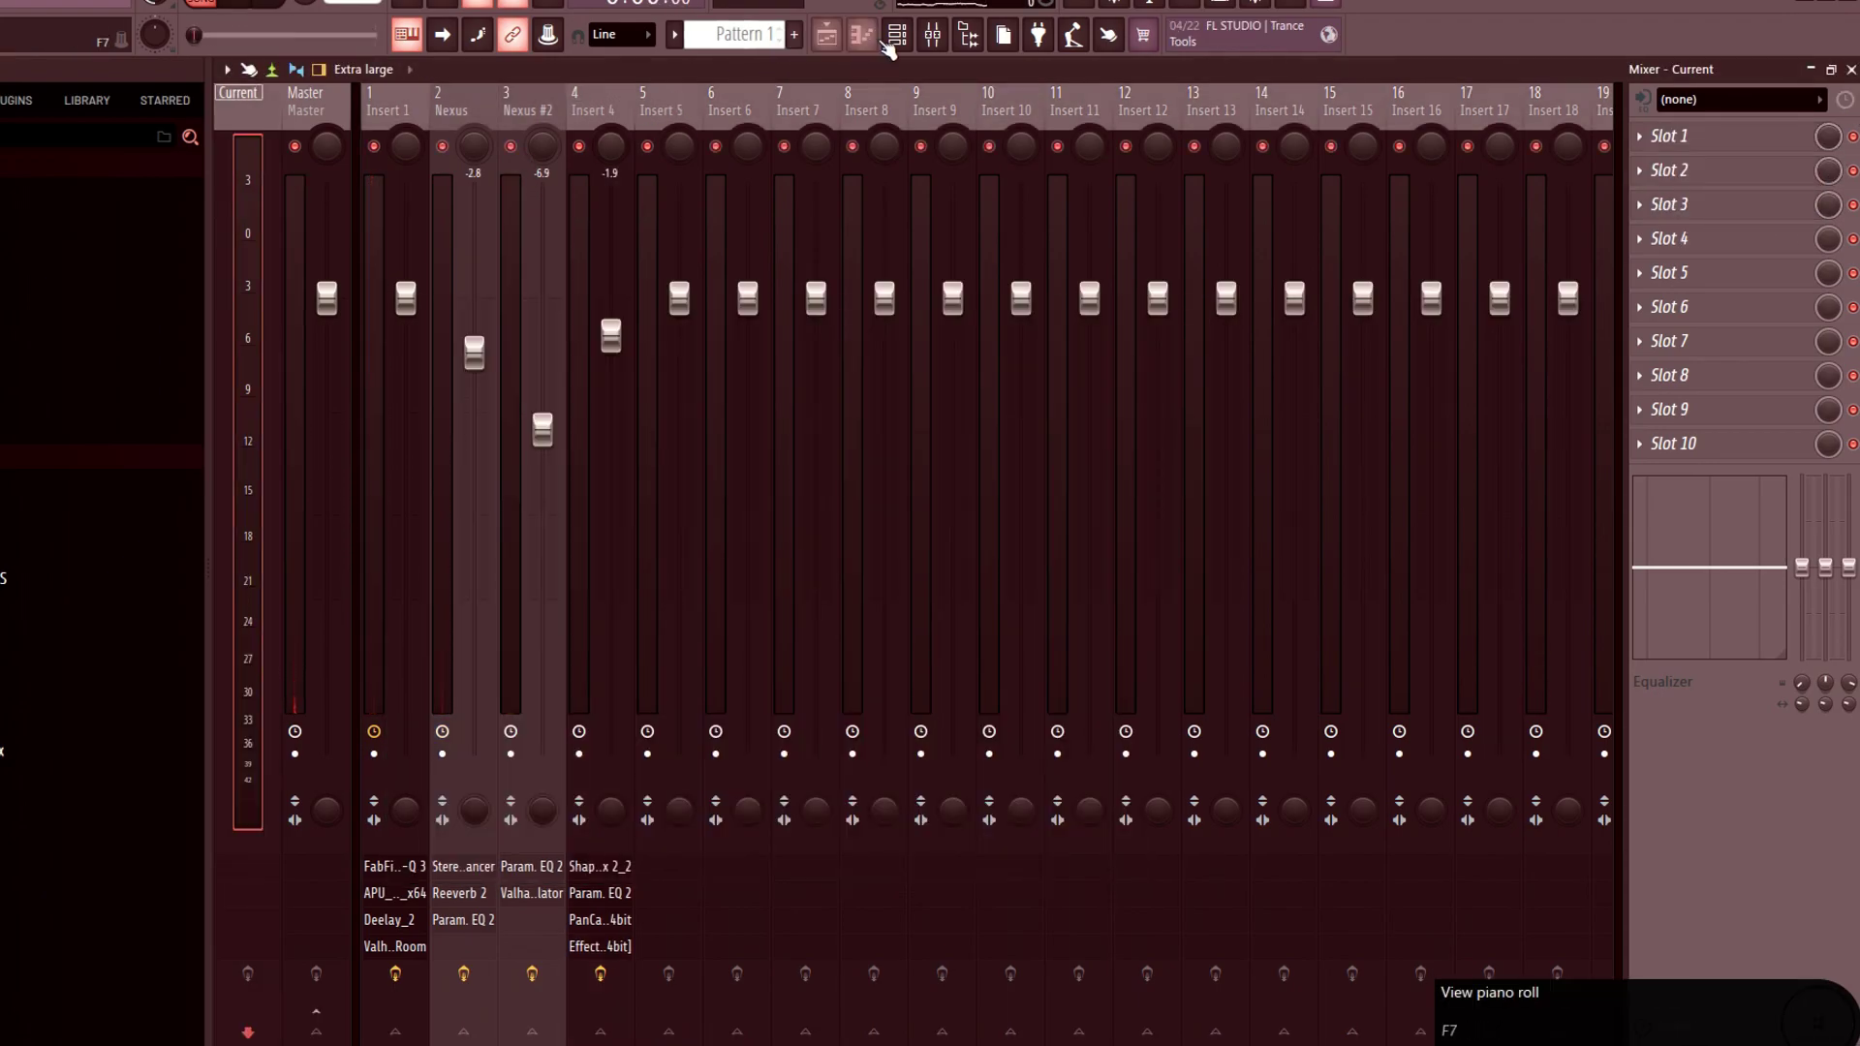
Open the Nexus #4 instrument and audition its Trap Gold presets, settling on Trap Gold - Arp 2.
click(897, 35)
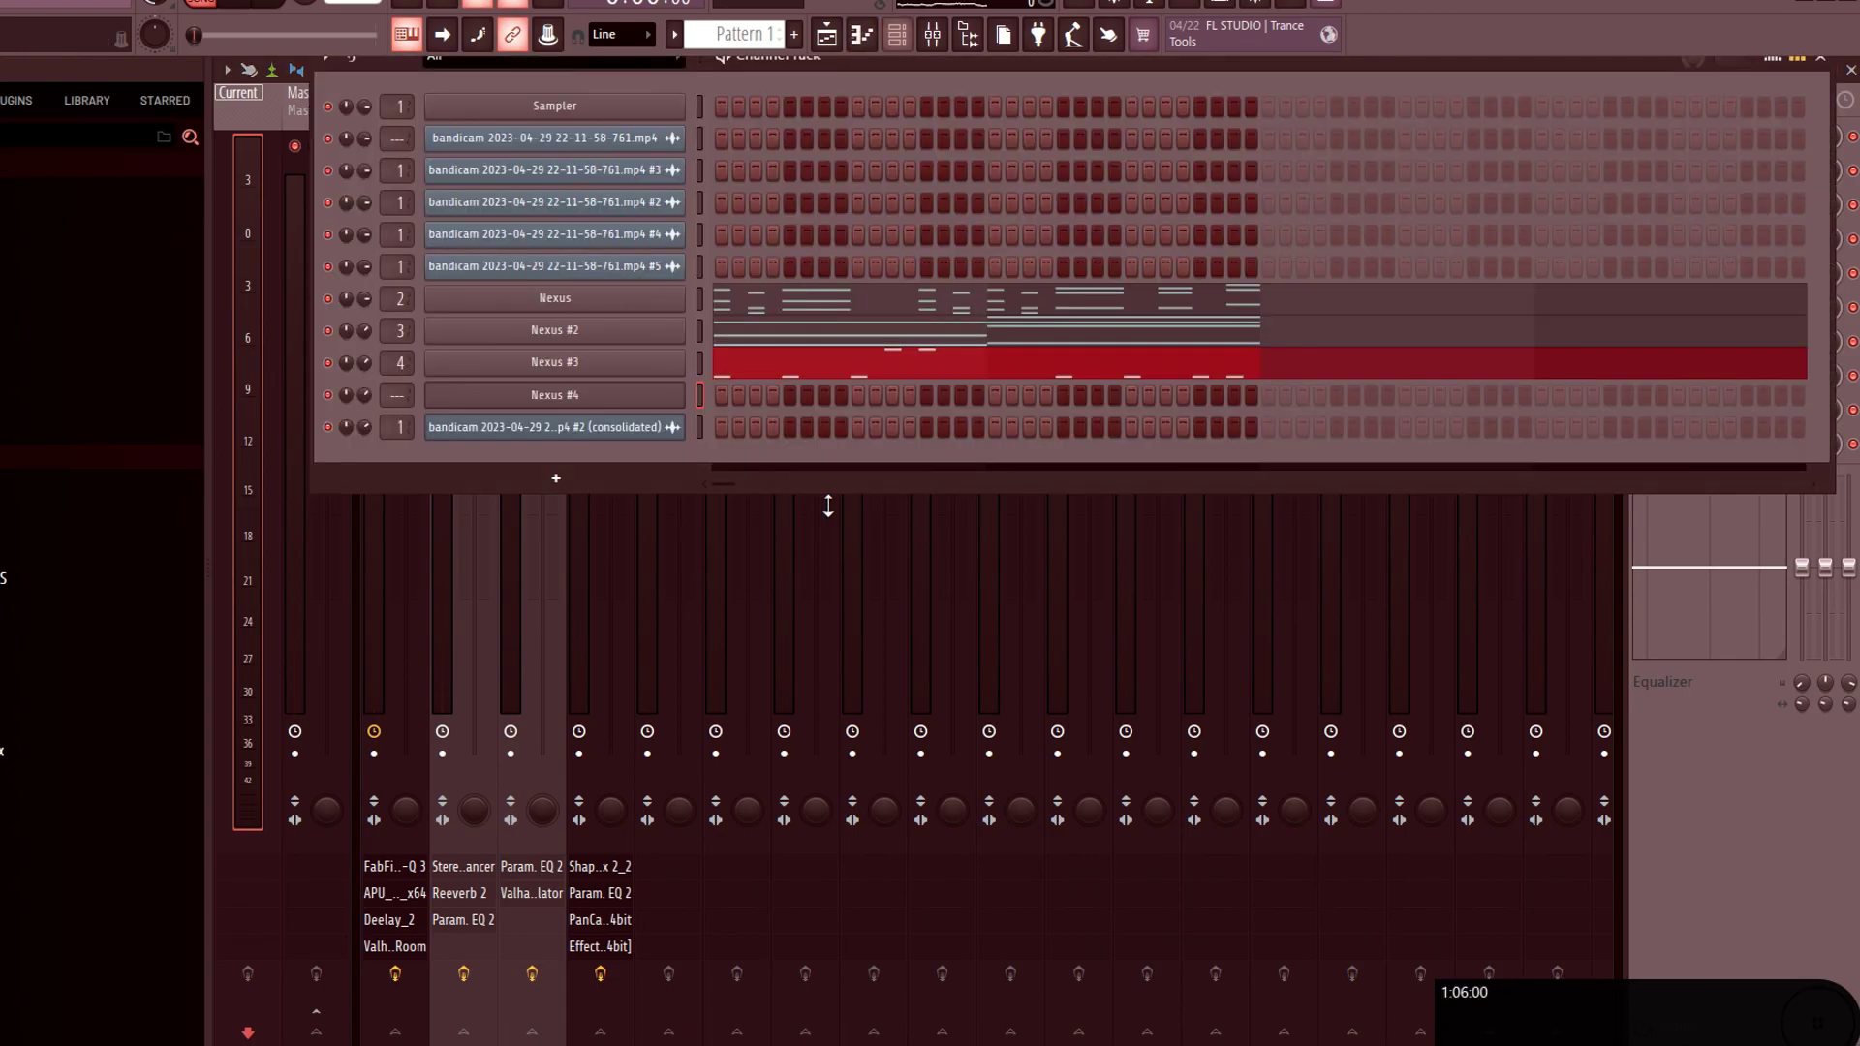
click(636, 394)
click(862, 773)
drag(968, 562, 995, 388)
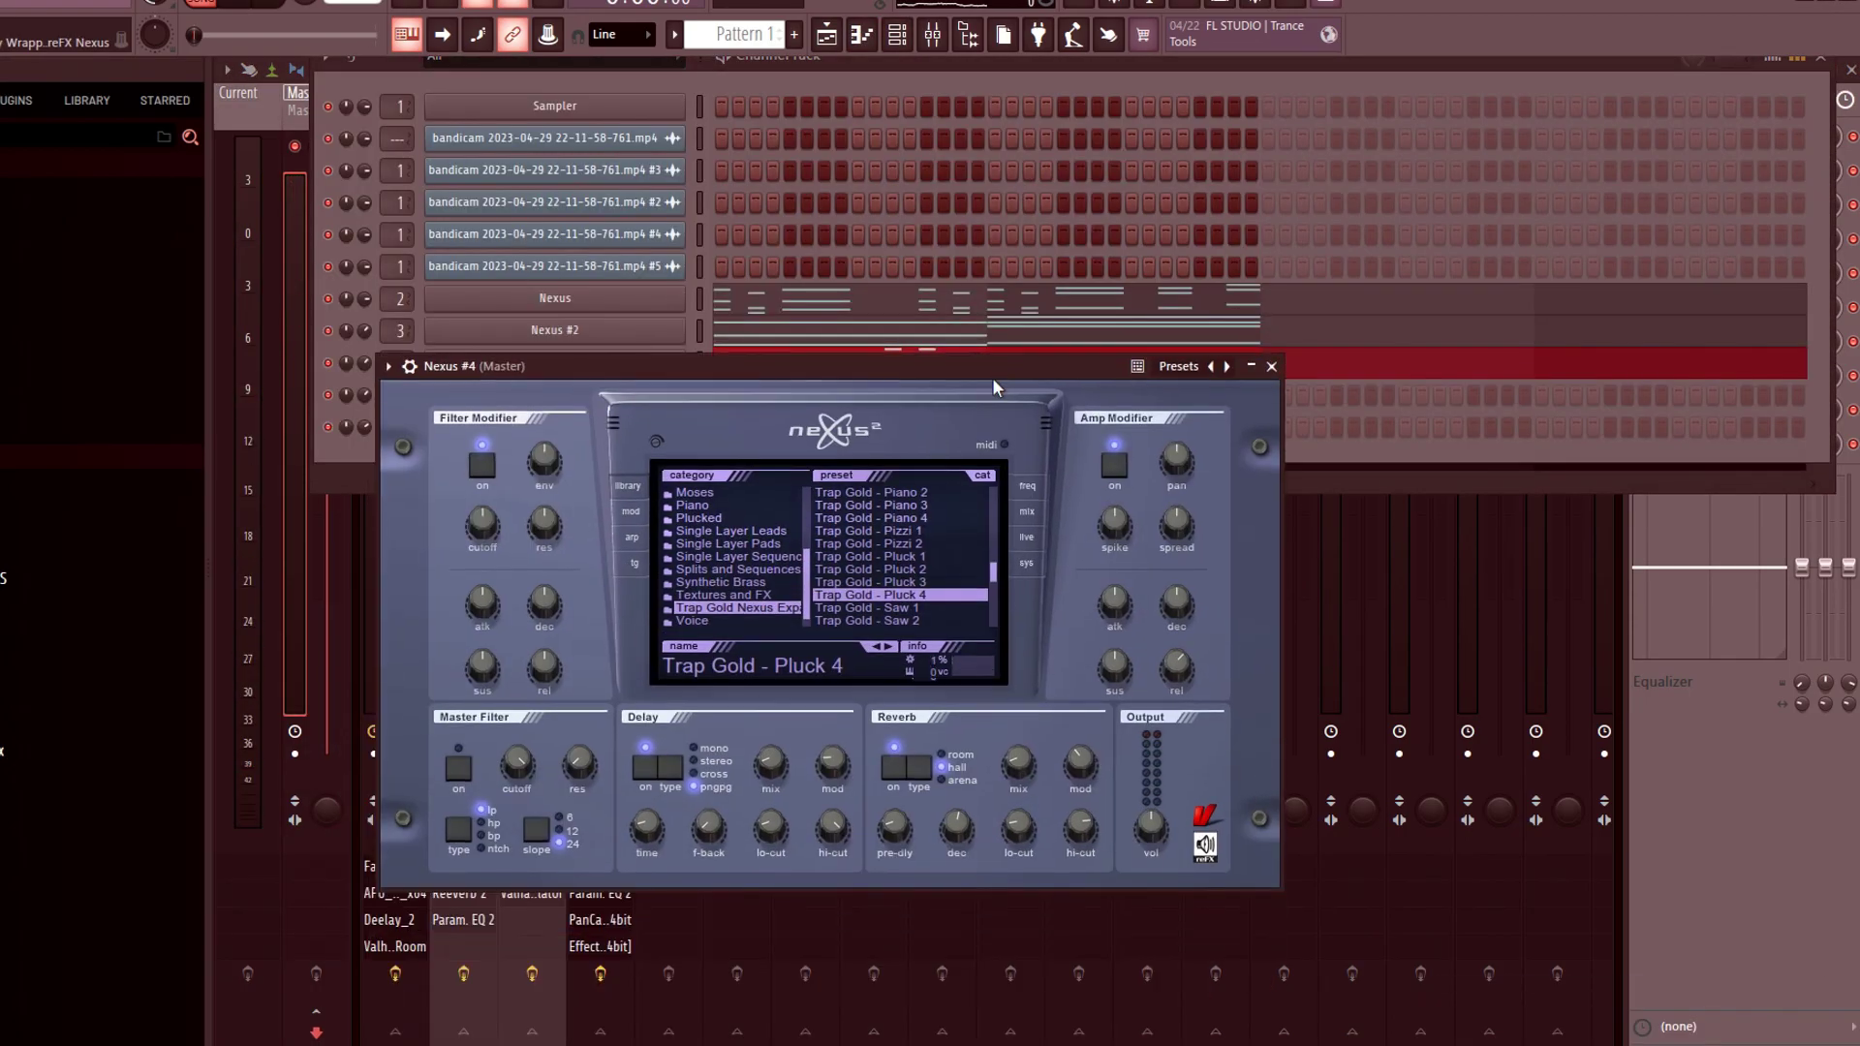
key(z)
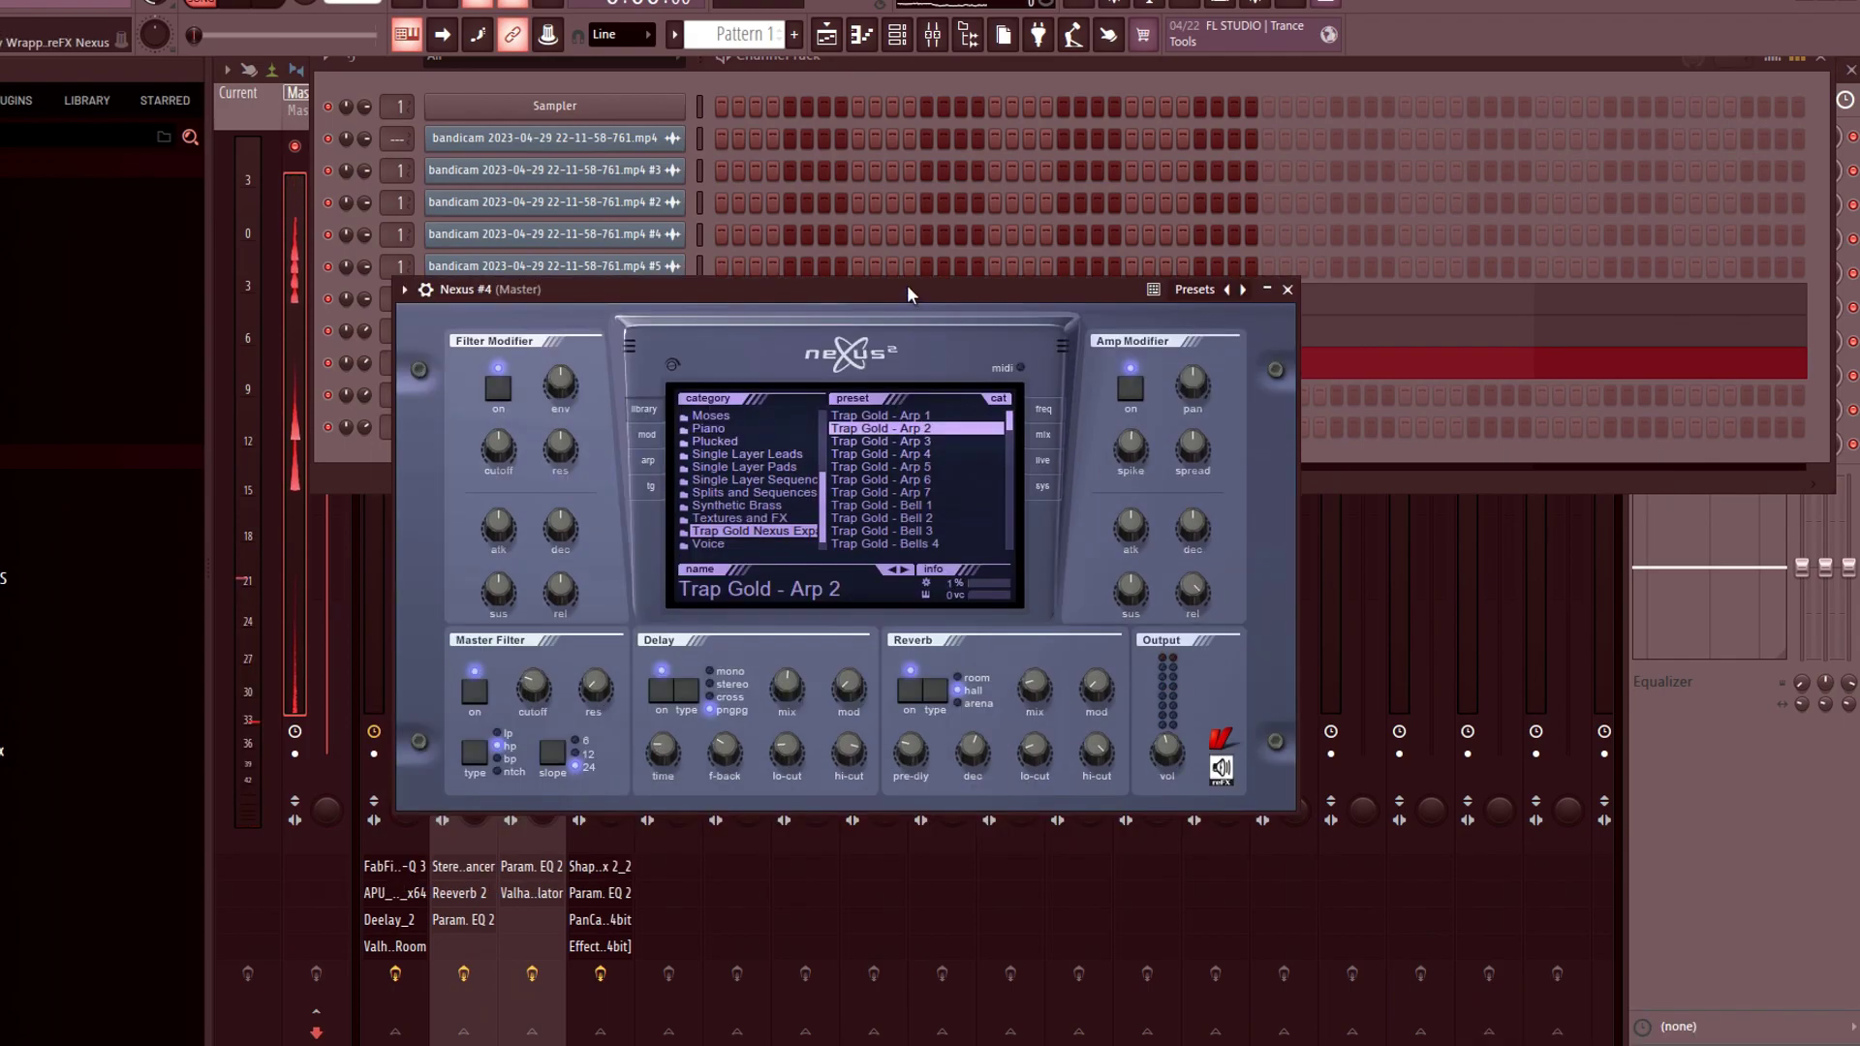
key(z)
key(z)
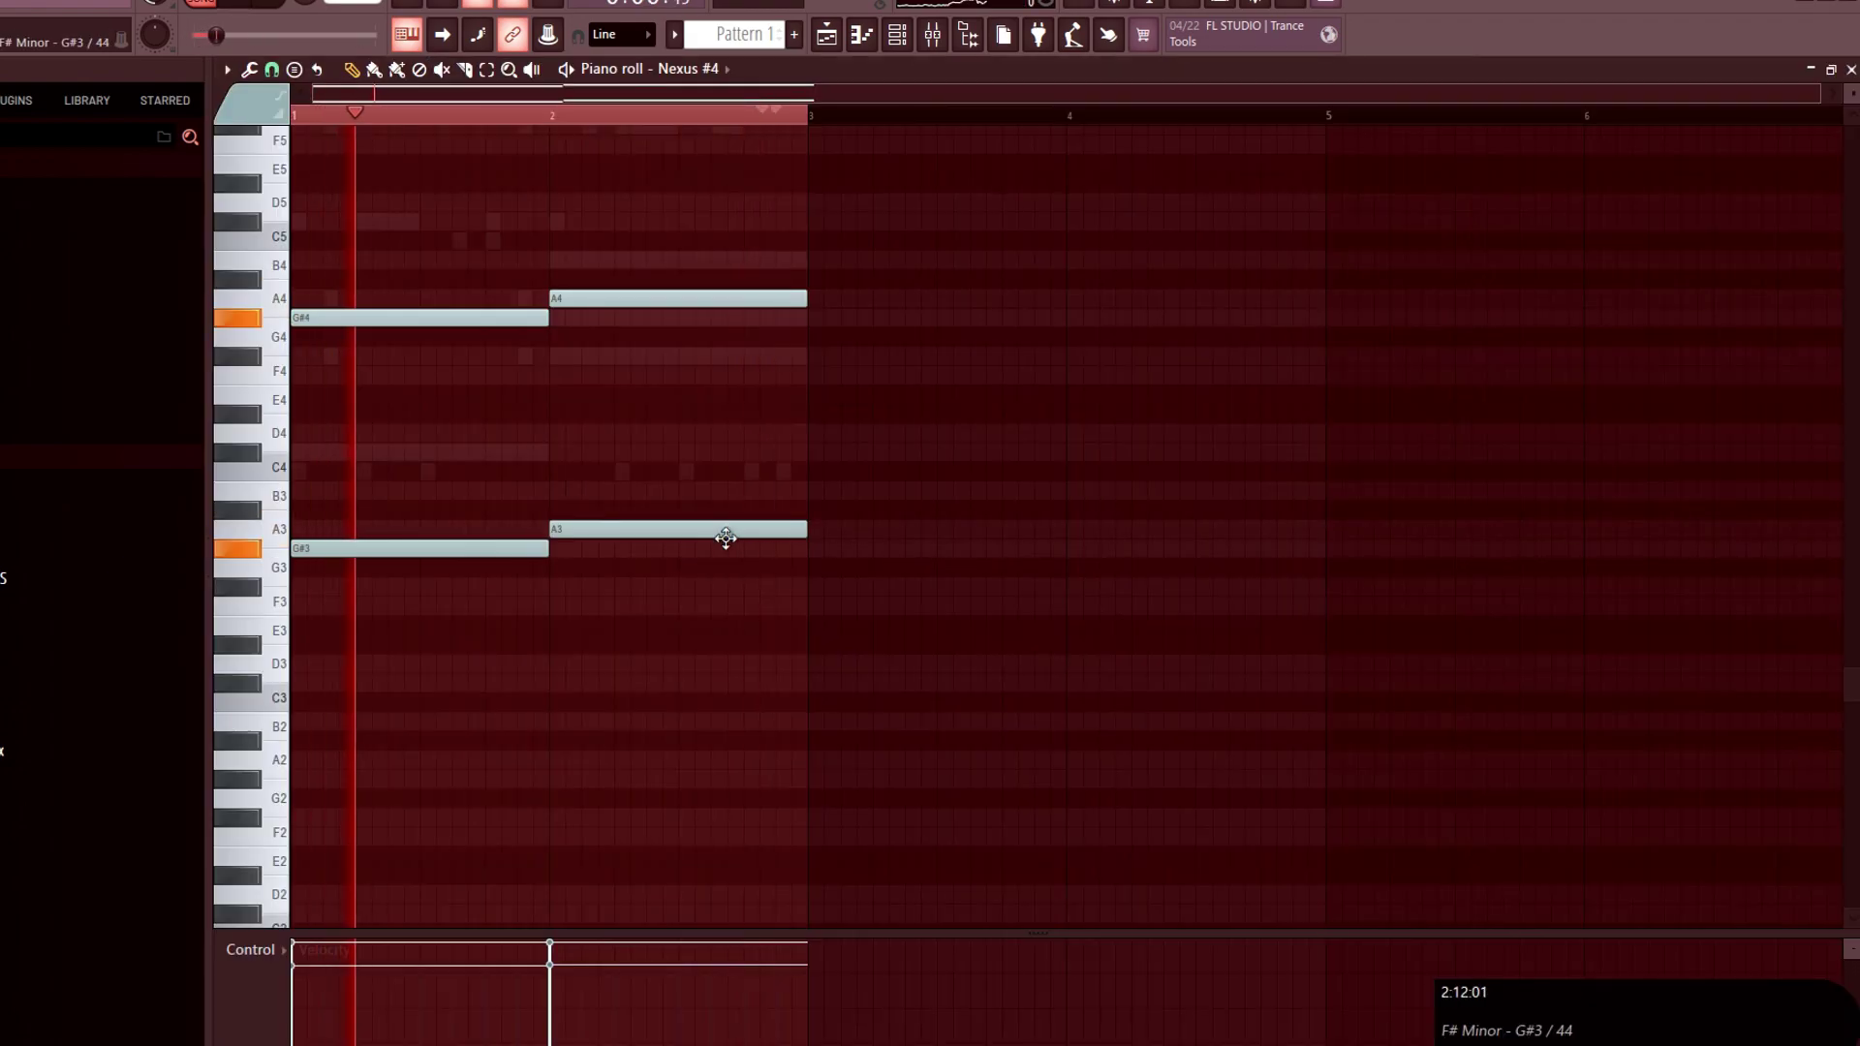
Lower the bar 2 A3 note of Nexus #4 to G#3 and shorten the bar 2 A4 note to about nine steps.
drag(726, 565, 726, 558)
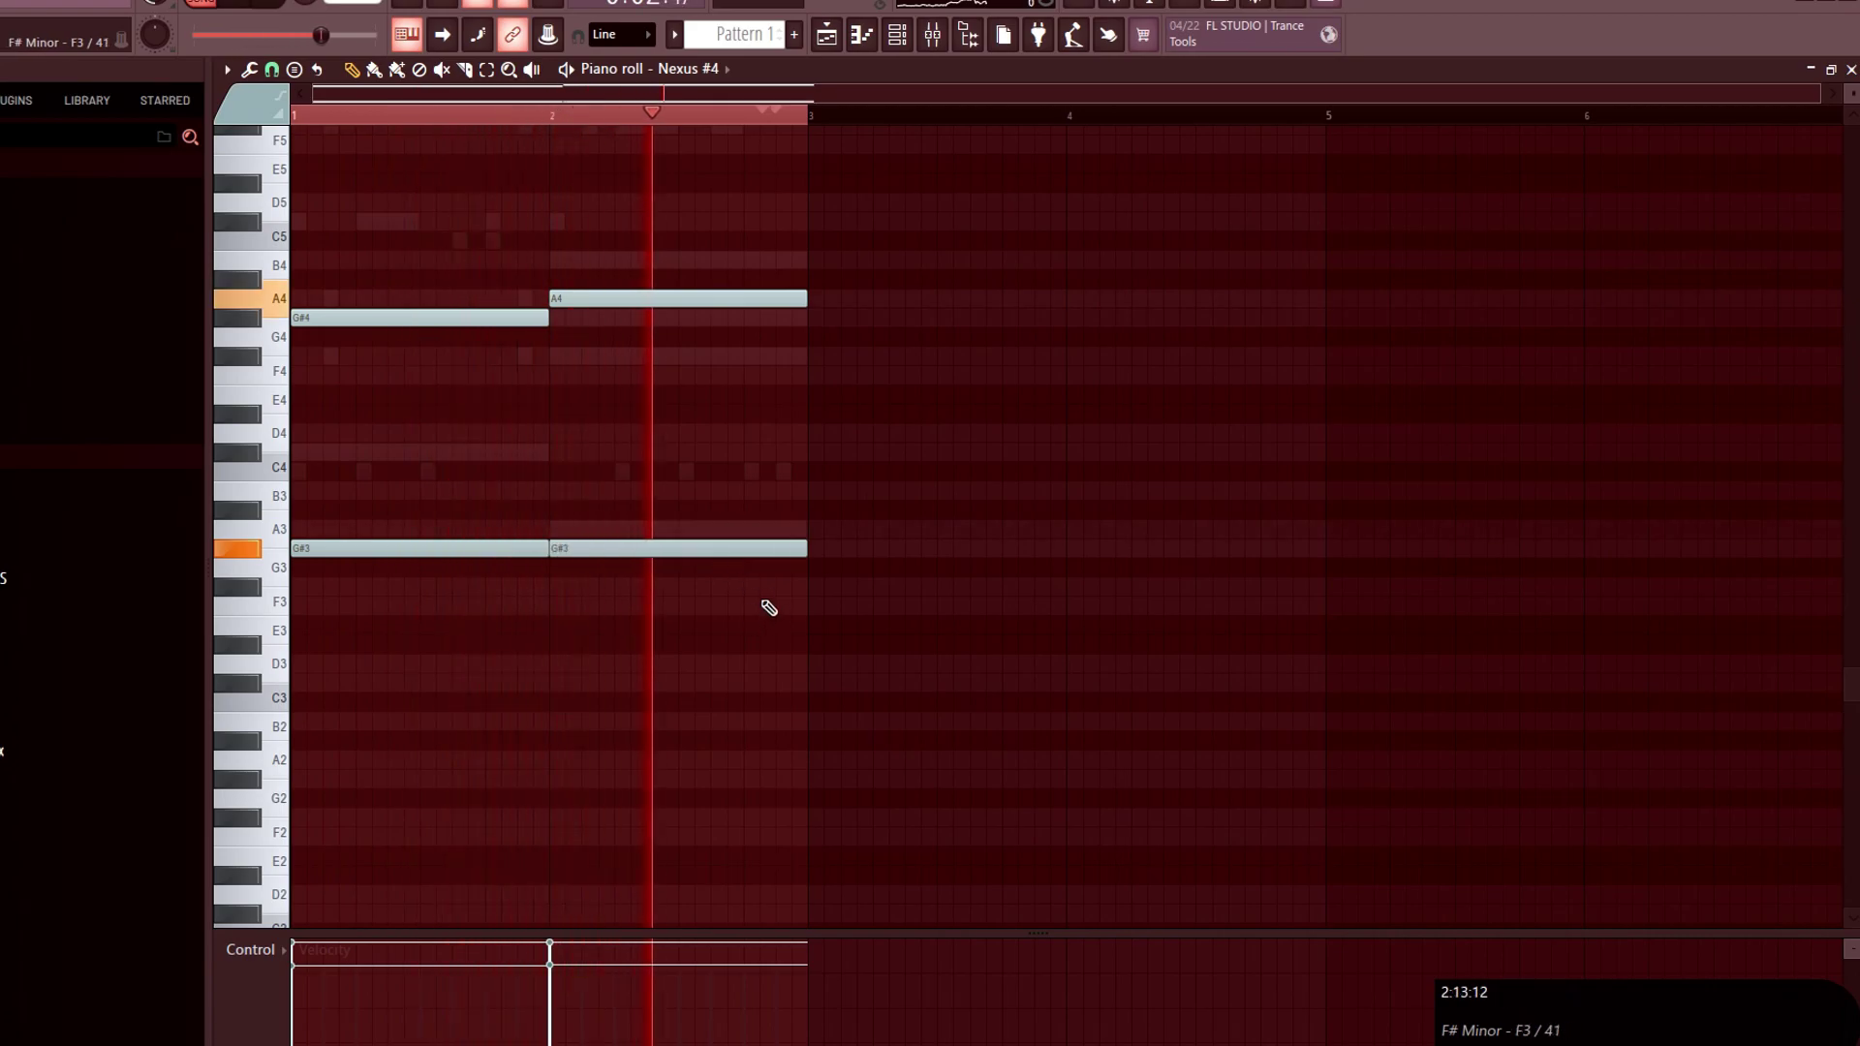
key(space)
drag(799, 302, 697, 295)
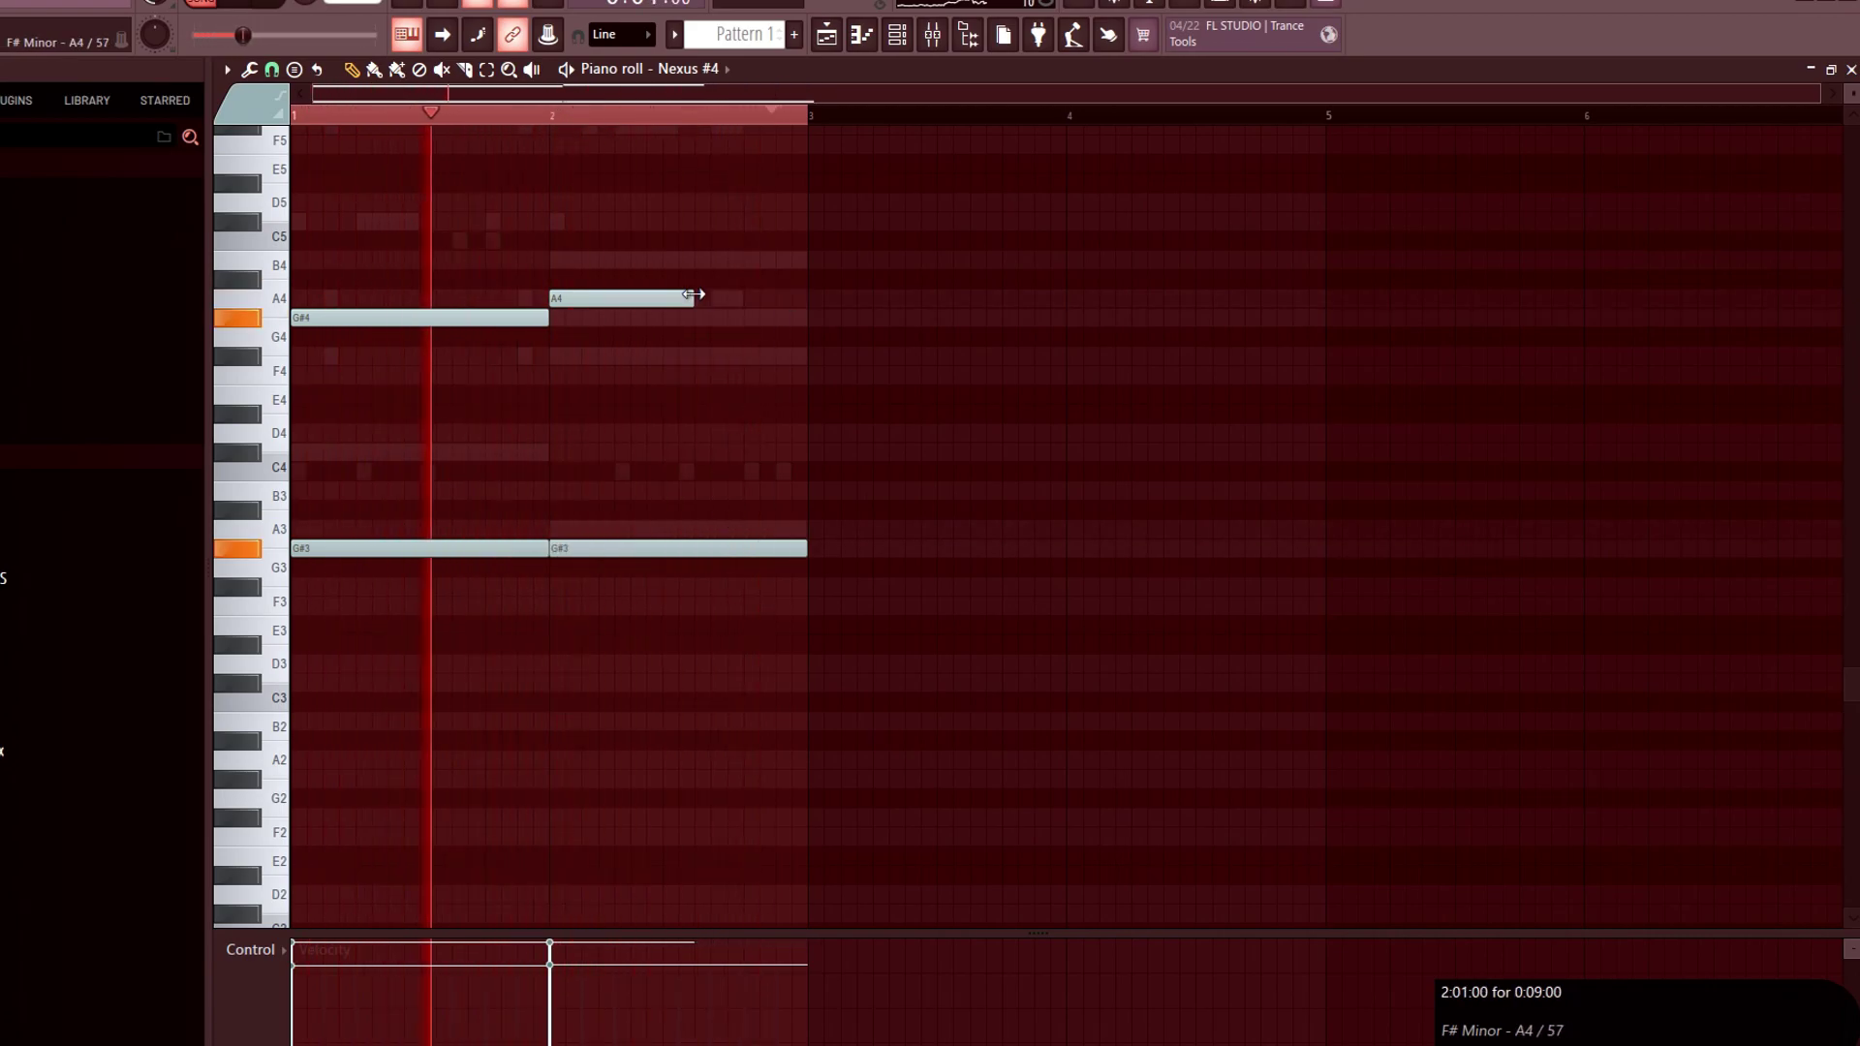
Reopen the Nexus #4 instrument and select the Trap Gold - Arp 3 preset.
click(875, 44)
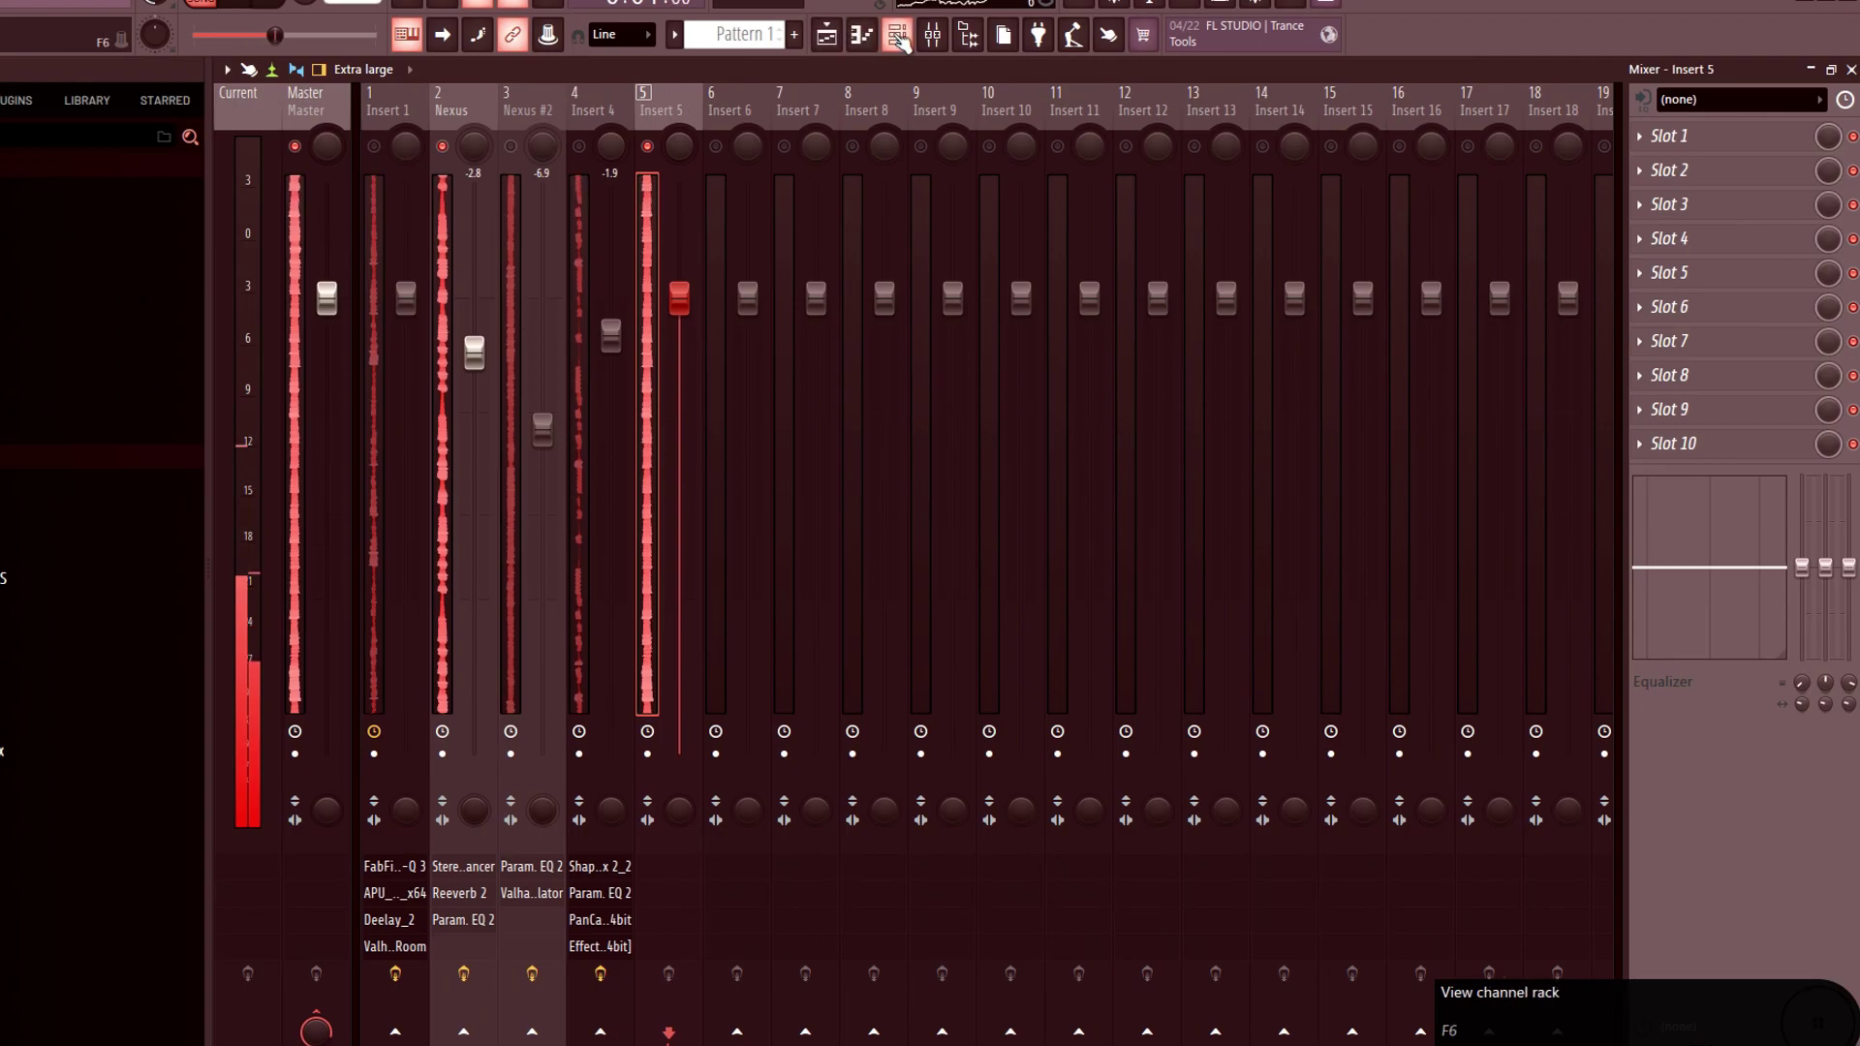
click(896, 35)
click(788, 577)
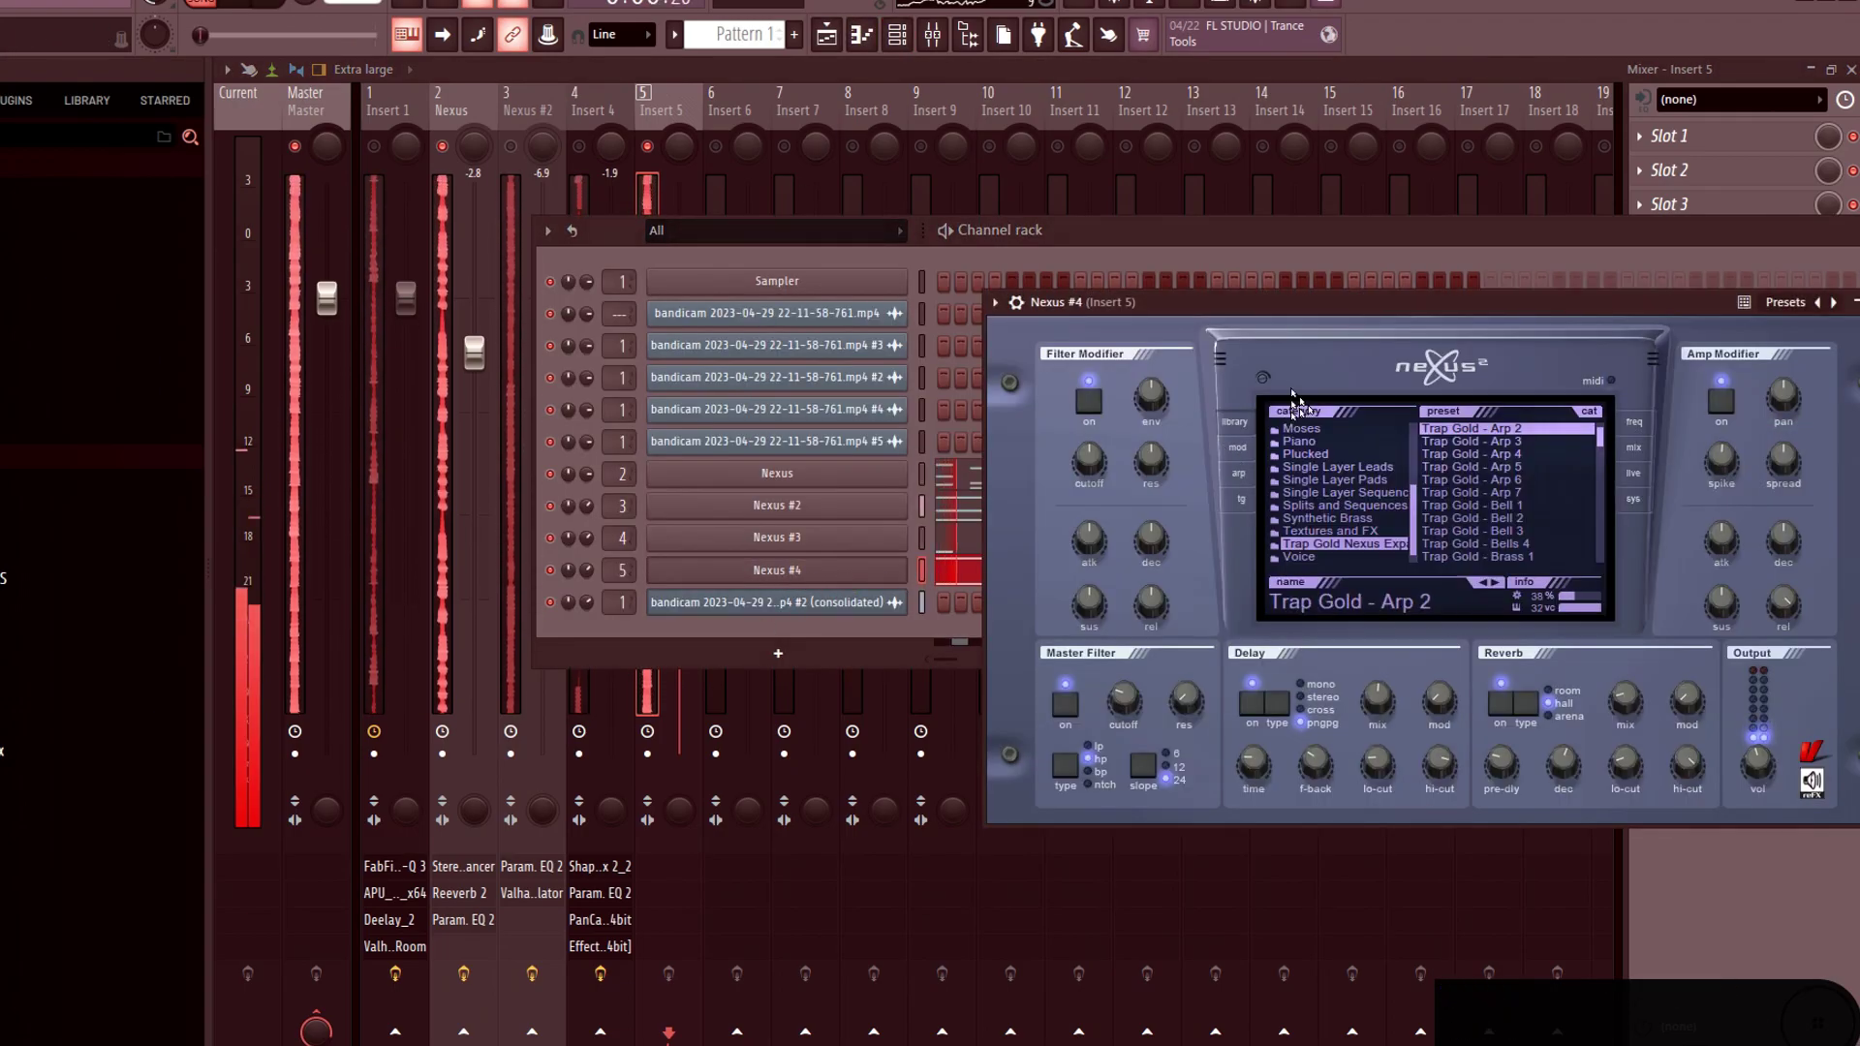
click(1470, 442)
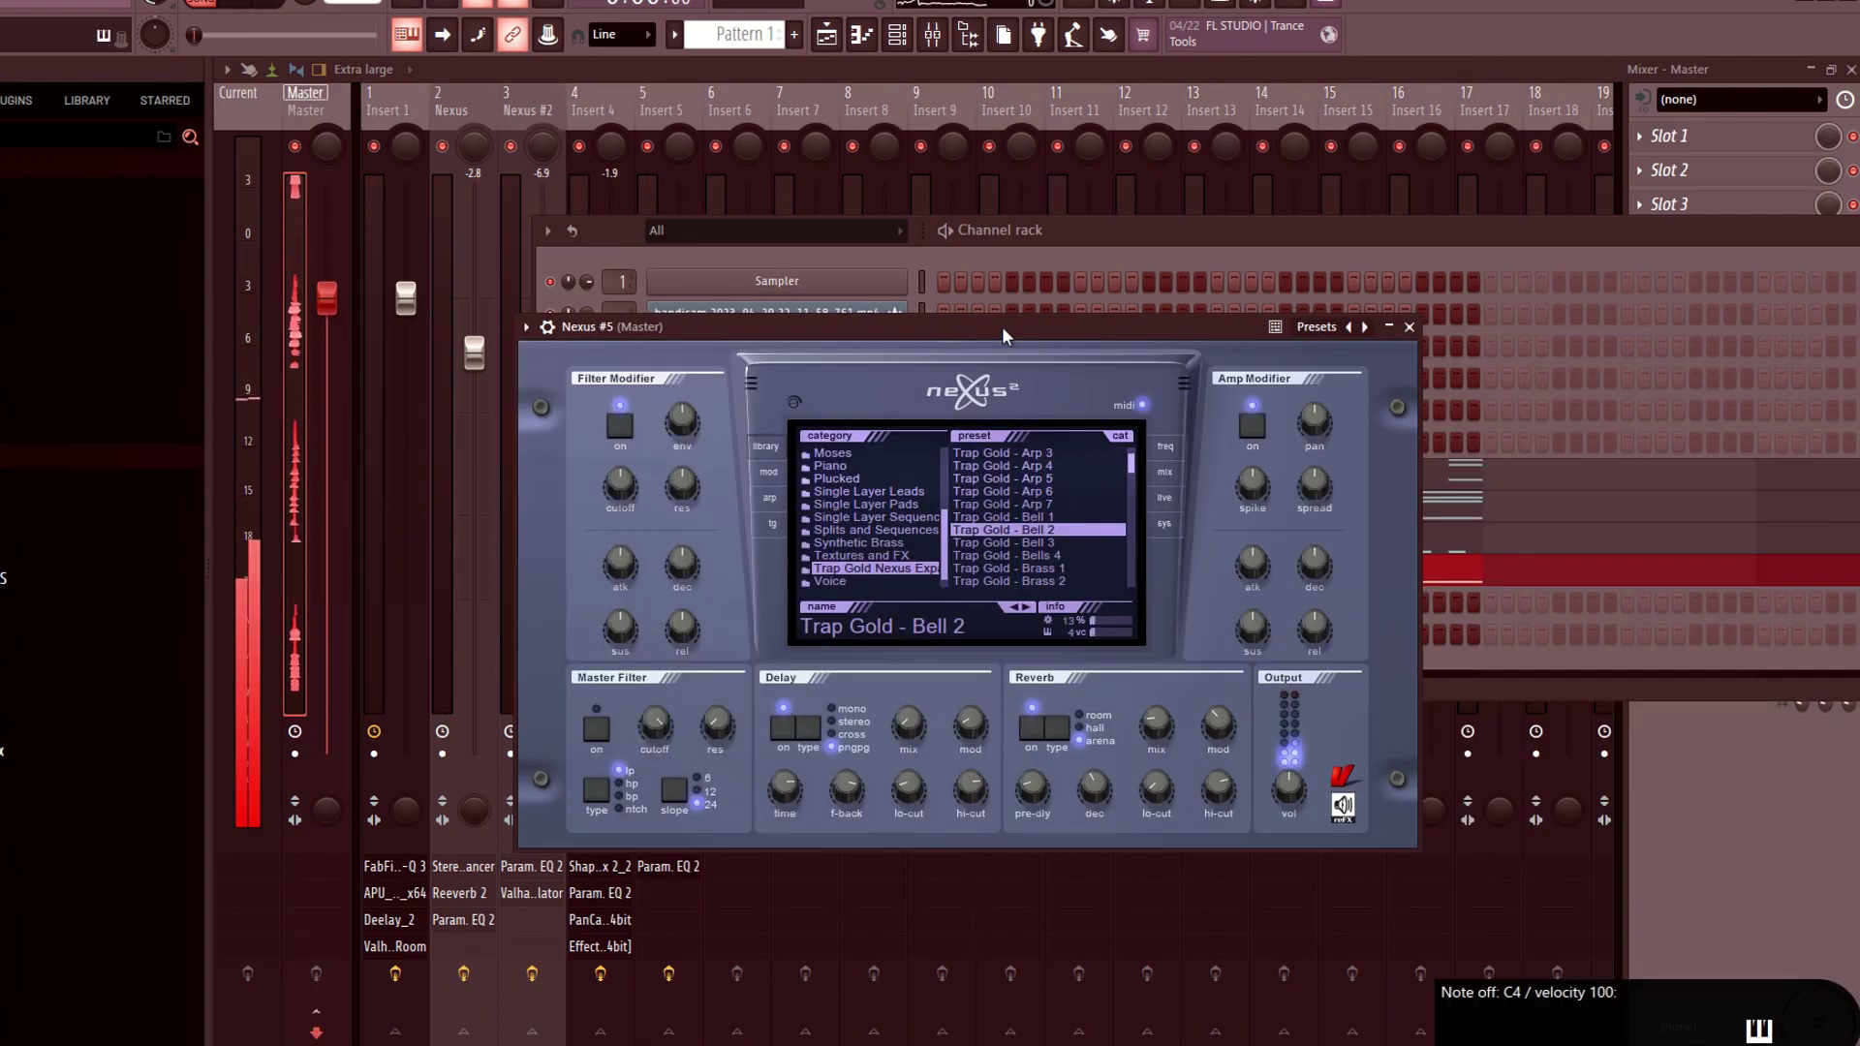
Arpeggiate the chord notes of Nexus #5 in the piano roll.
drag(1002, 327, 1278, 783)
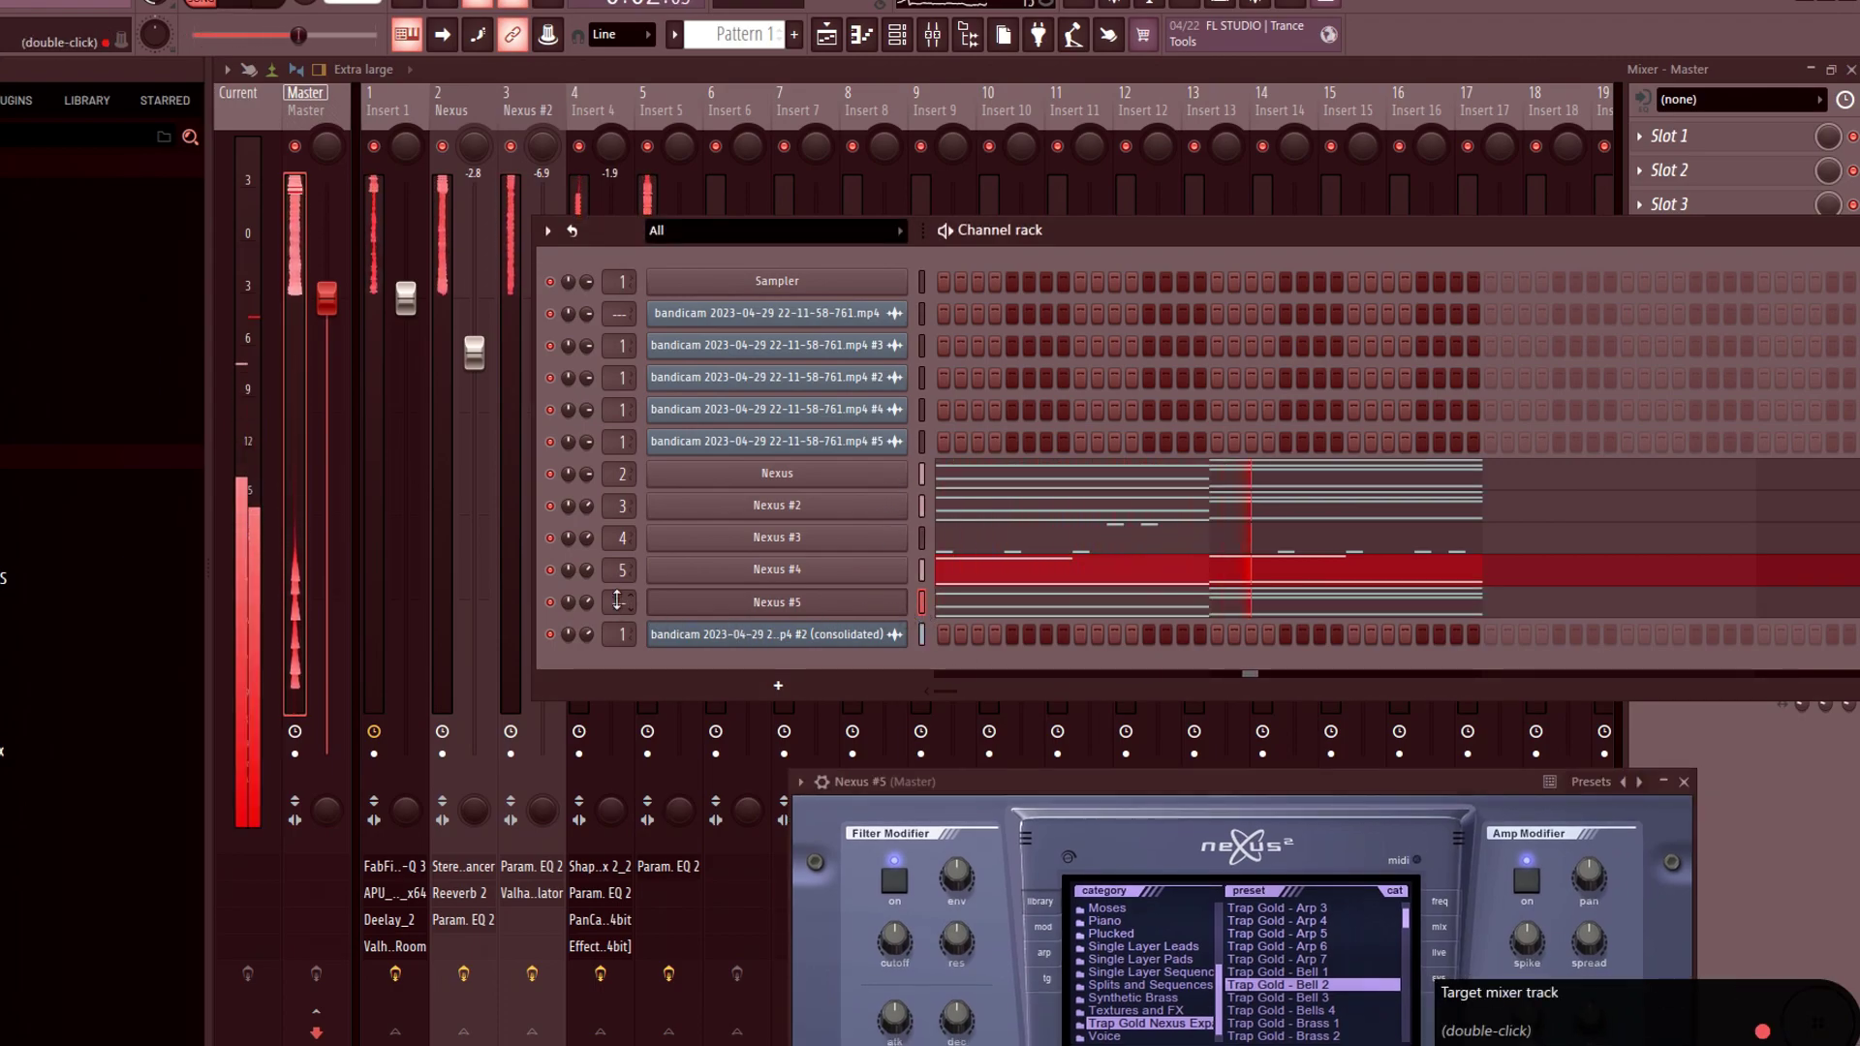
key(F7)
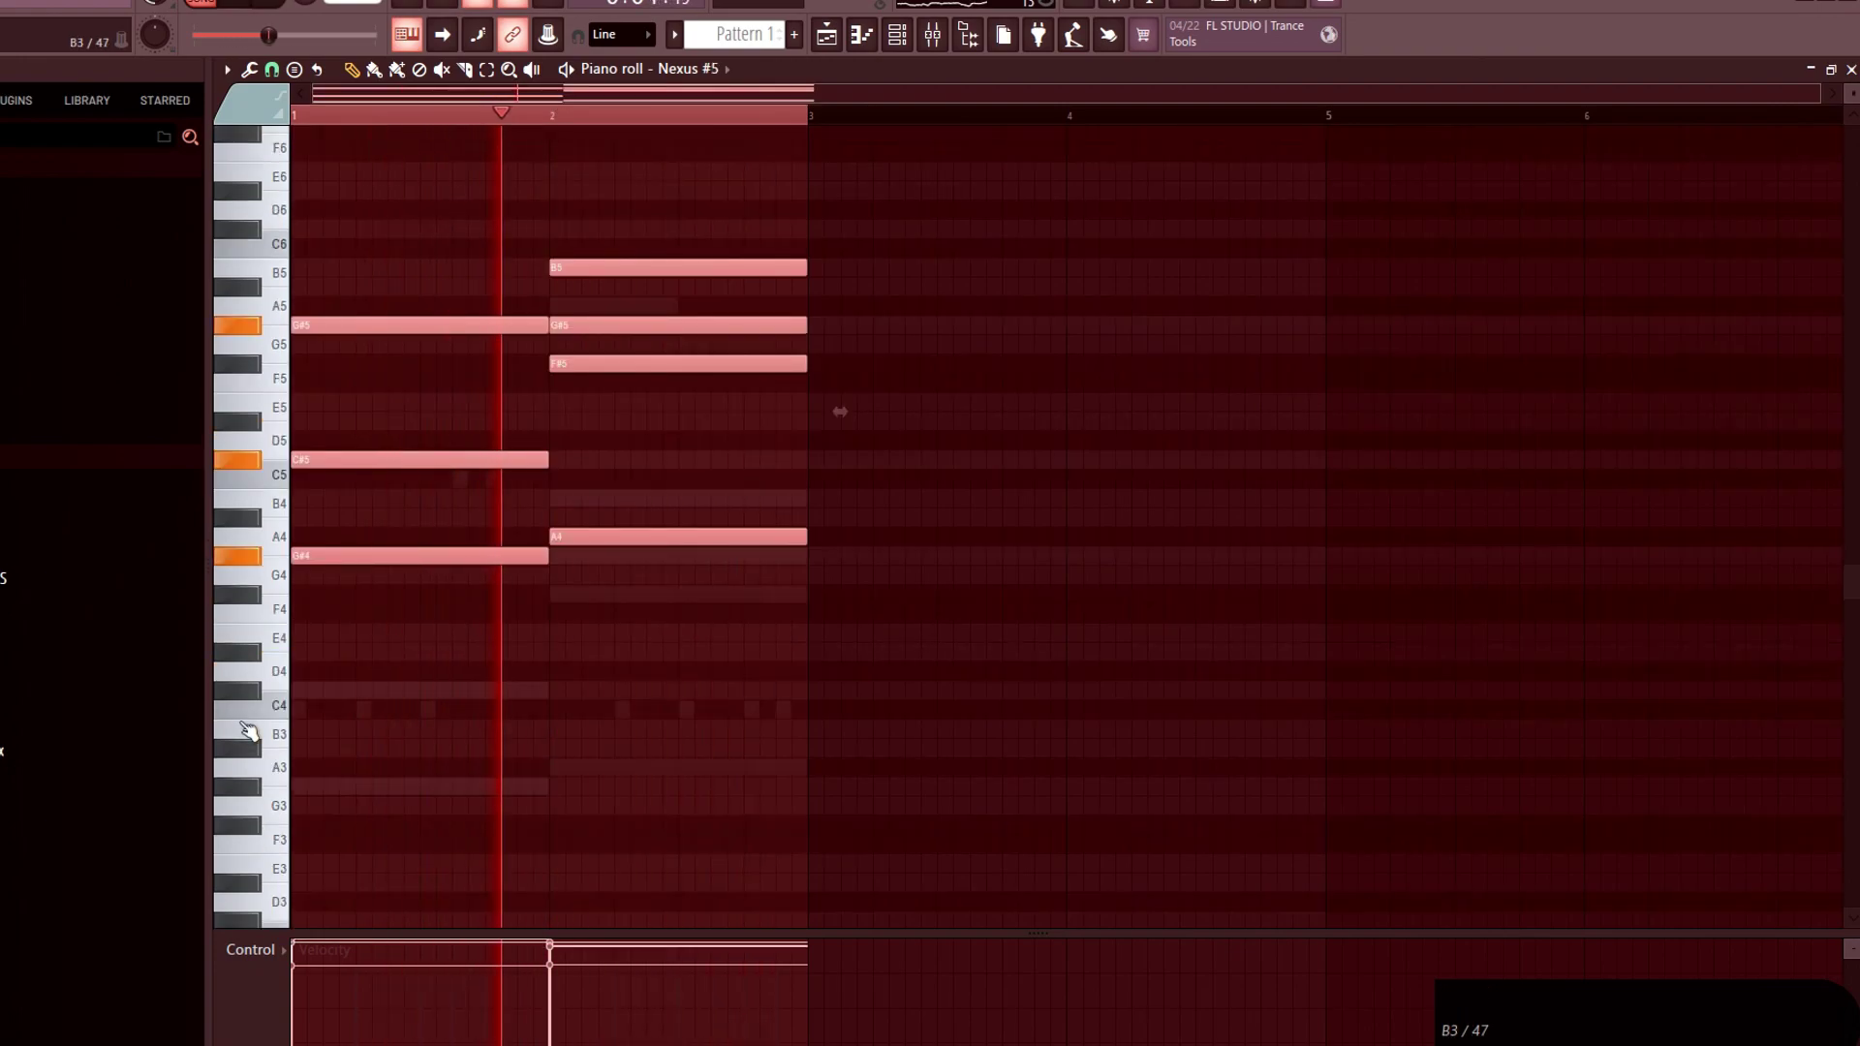
key(alt+a)
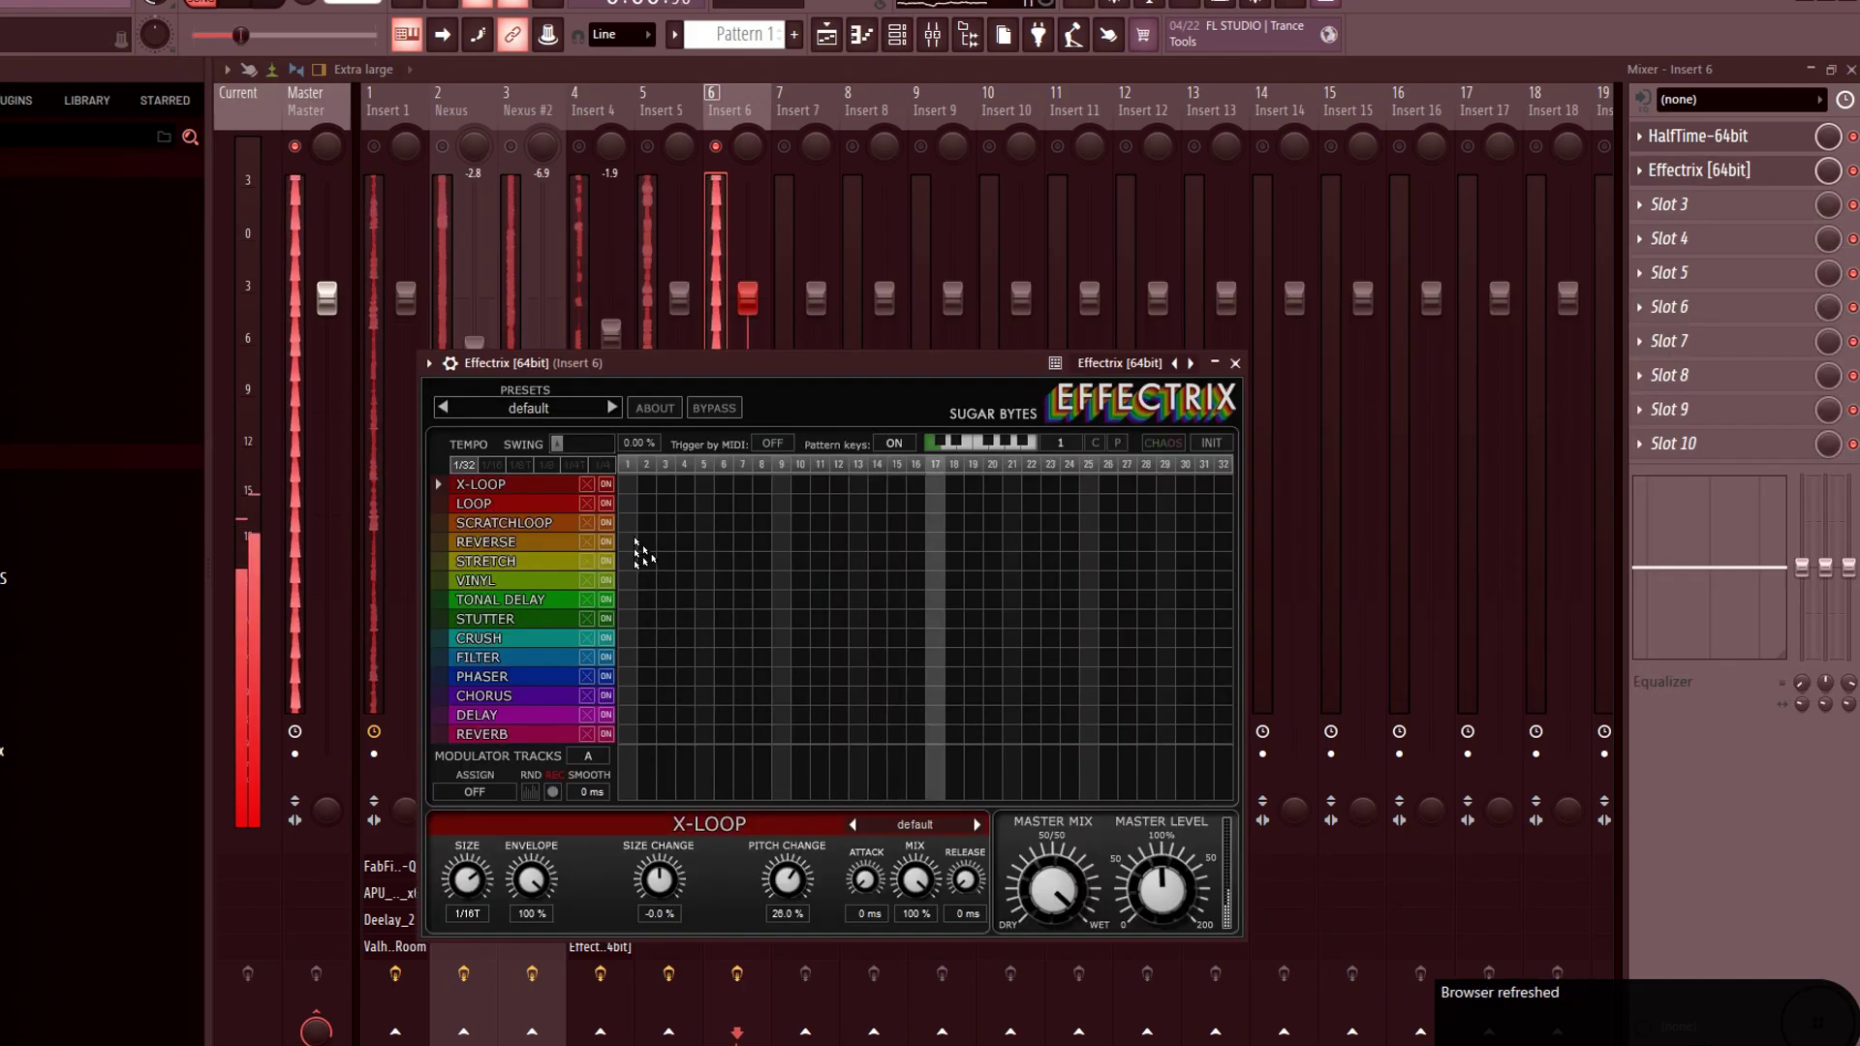
Fill all 32 steps of the Reverse row in Effectrix on Insert 6.
click(629, 540)
drag(630, 540, 1298, 538)
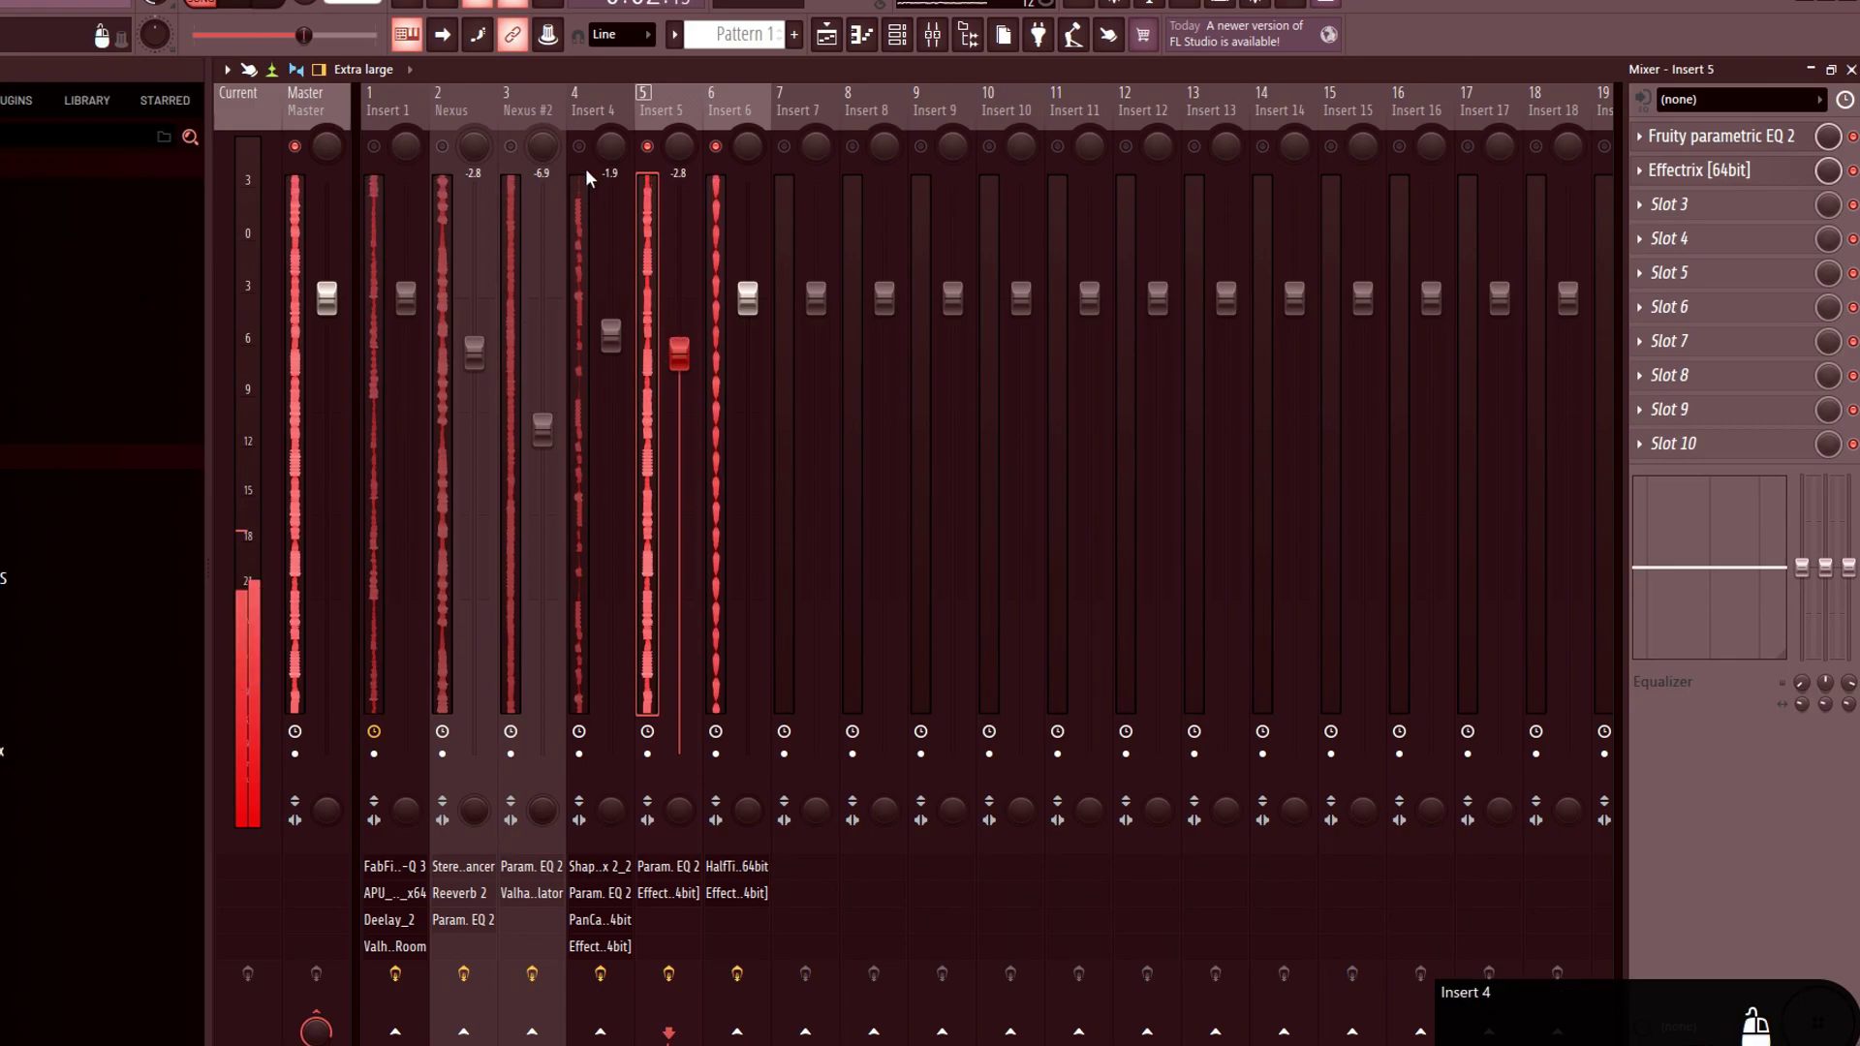
Unmute the Insert 4 and Nexus #2 tracks in the mixer.
click(581, 148)
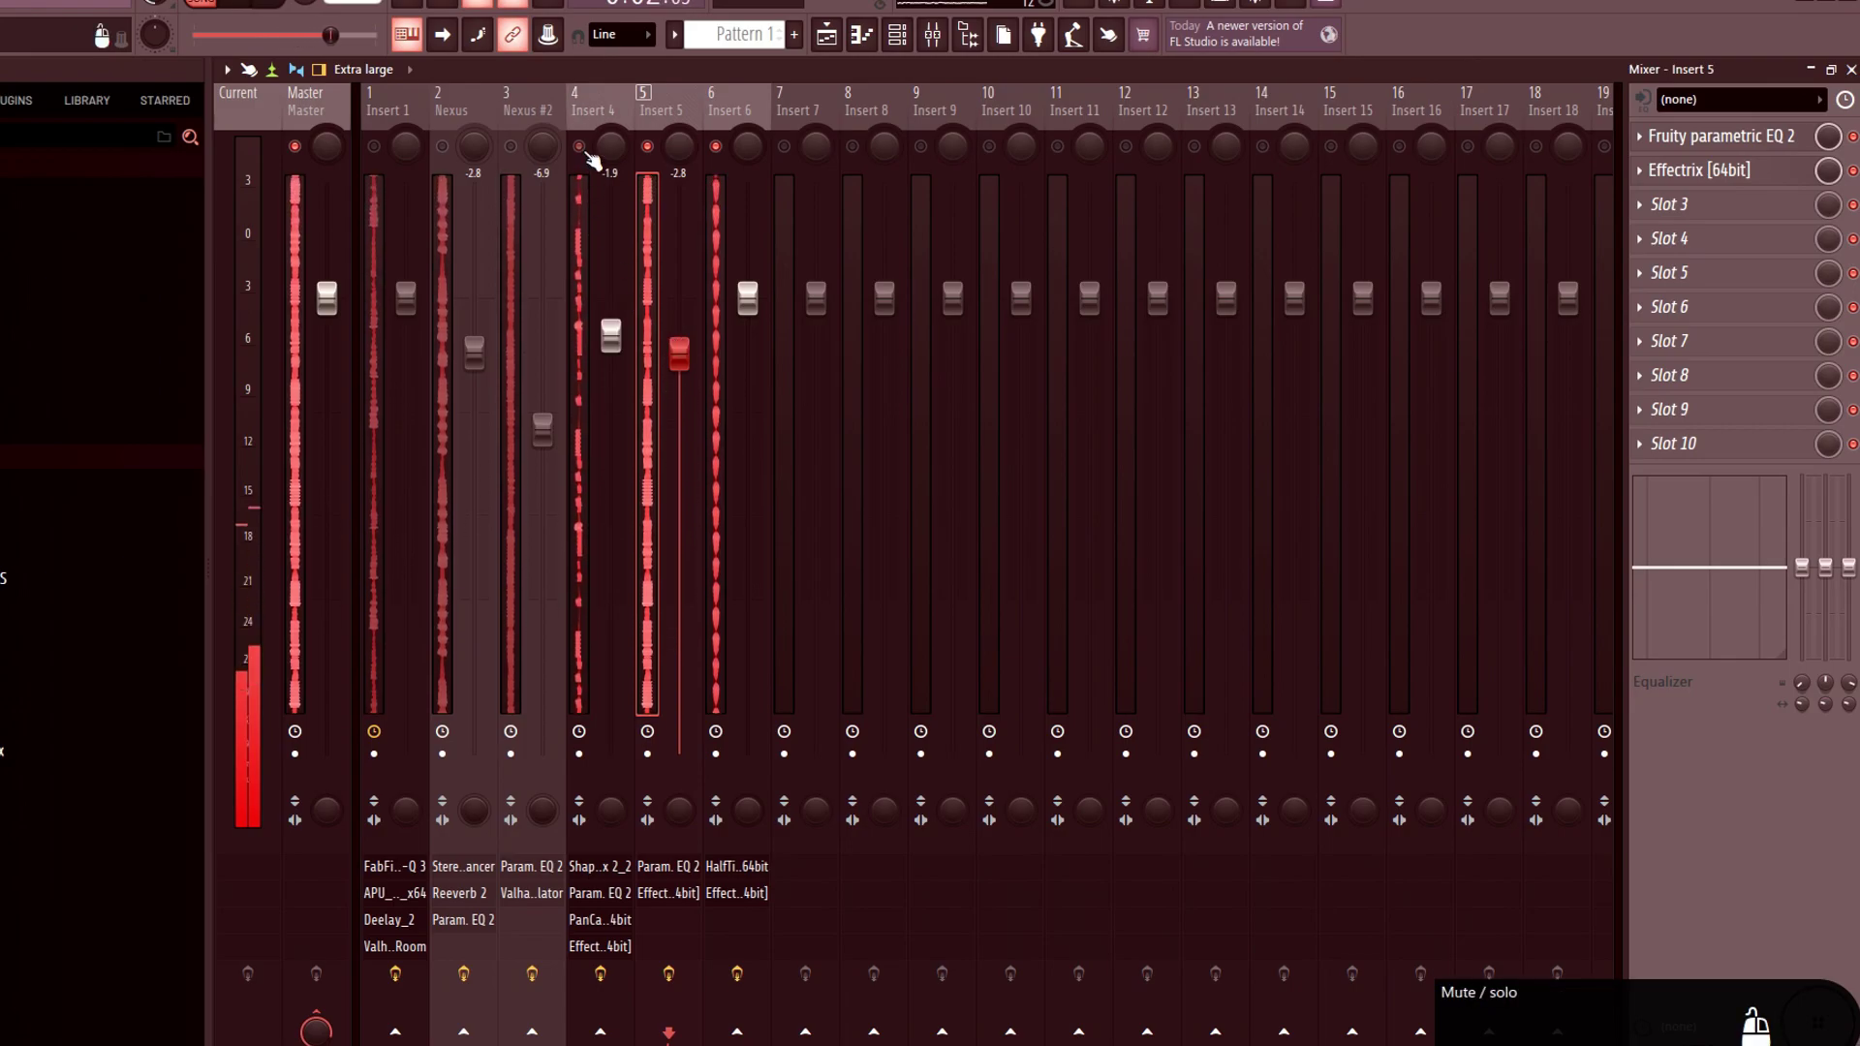
click(511, 147)
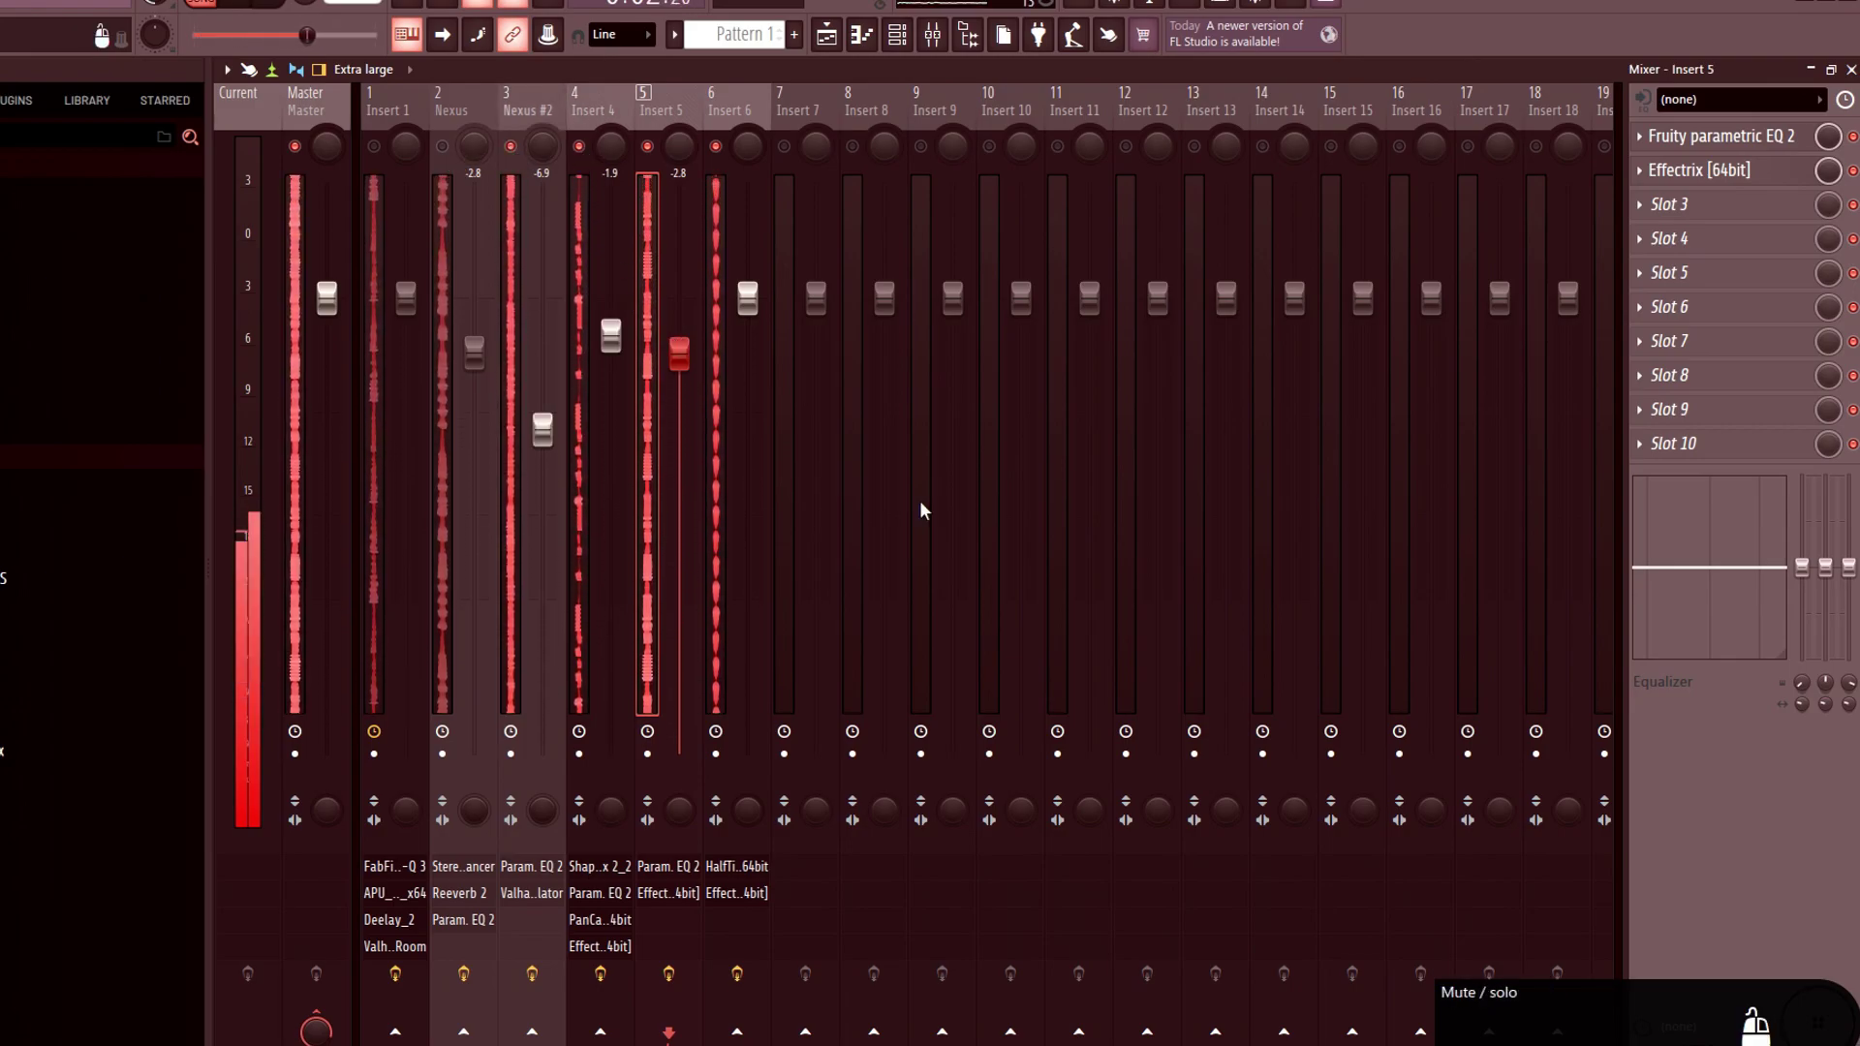
Chop the Nexus #2 chords into four equal notes per bar using the default Chopper pattern and its time multiplier.
key(F7)
key(alt+s)
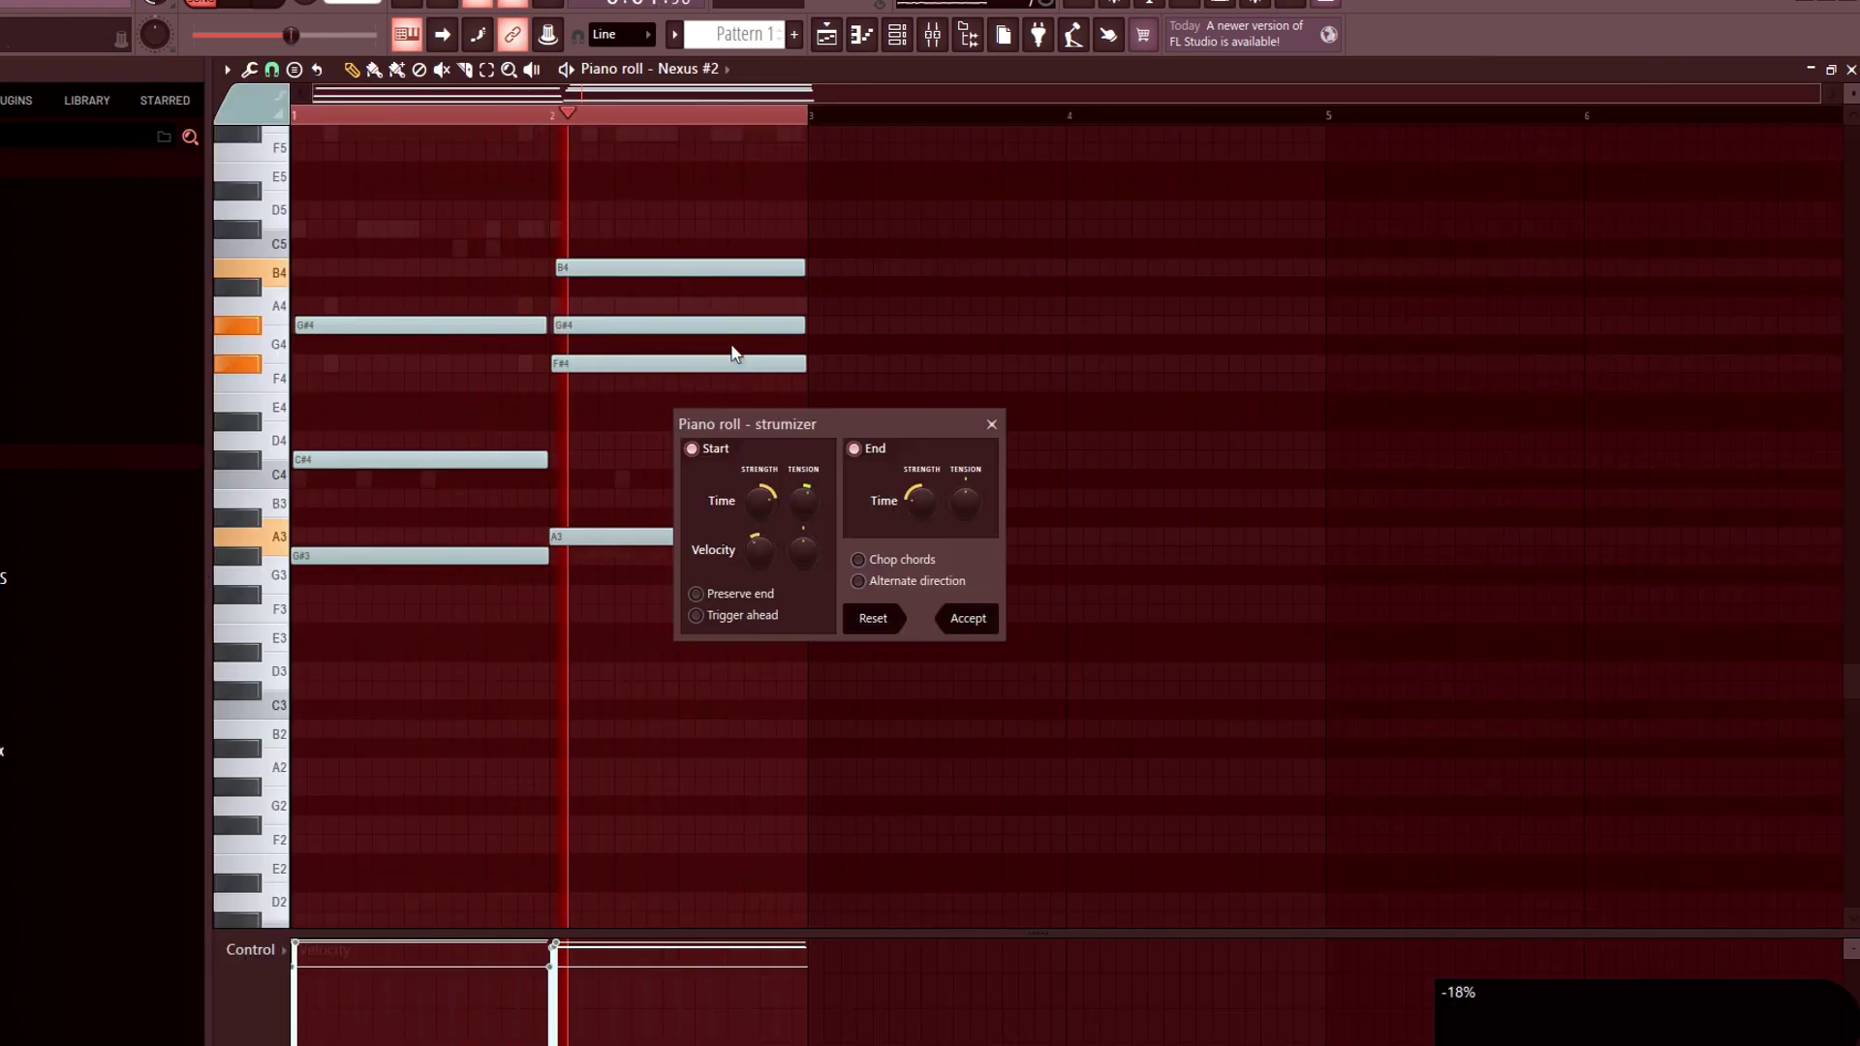
key(alt+u)
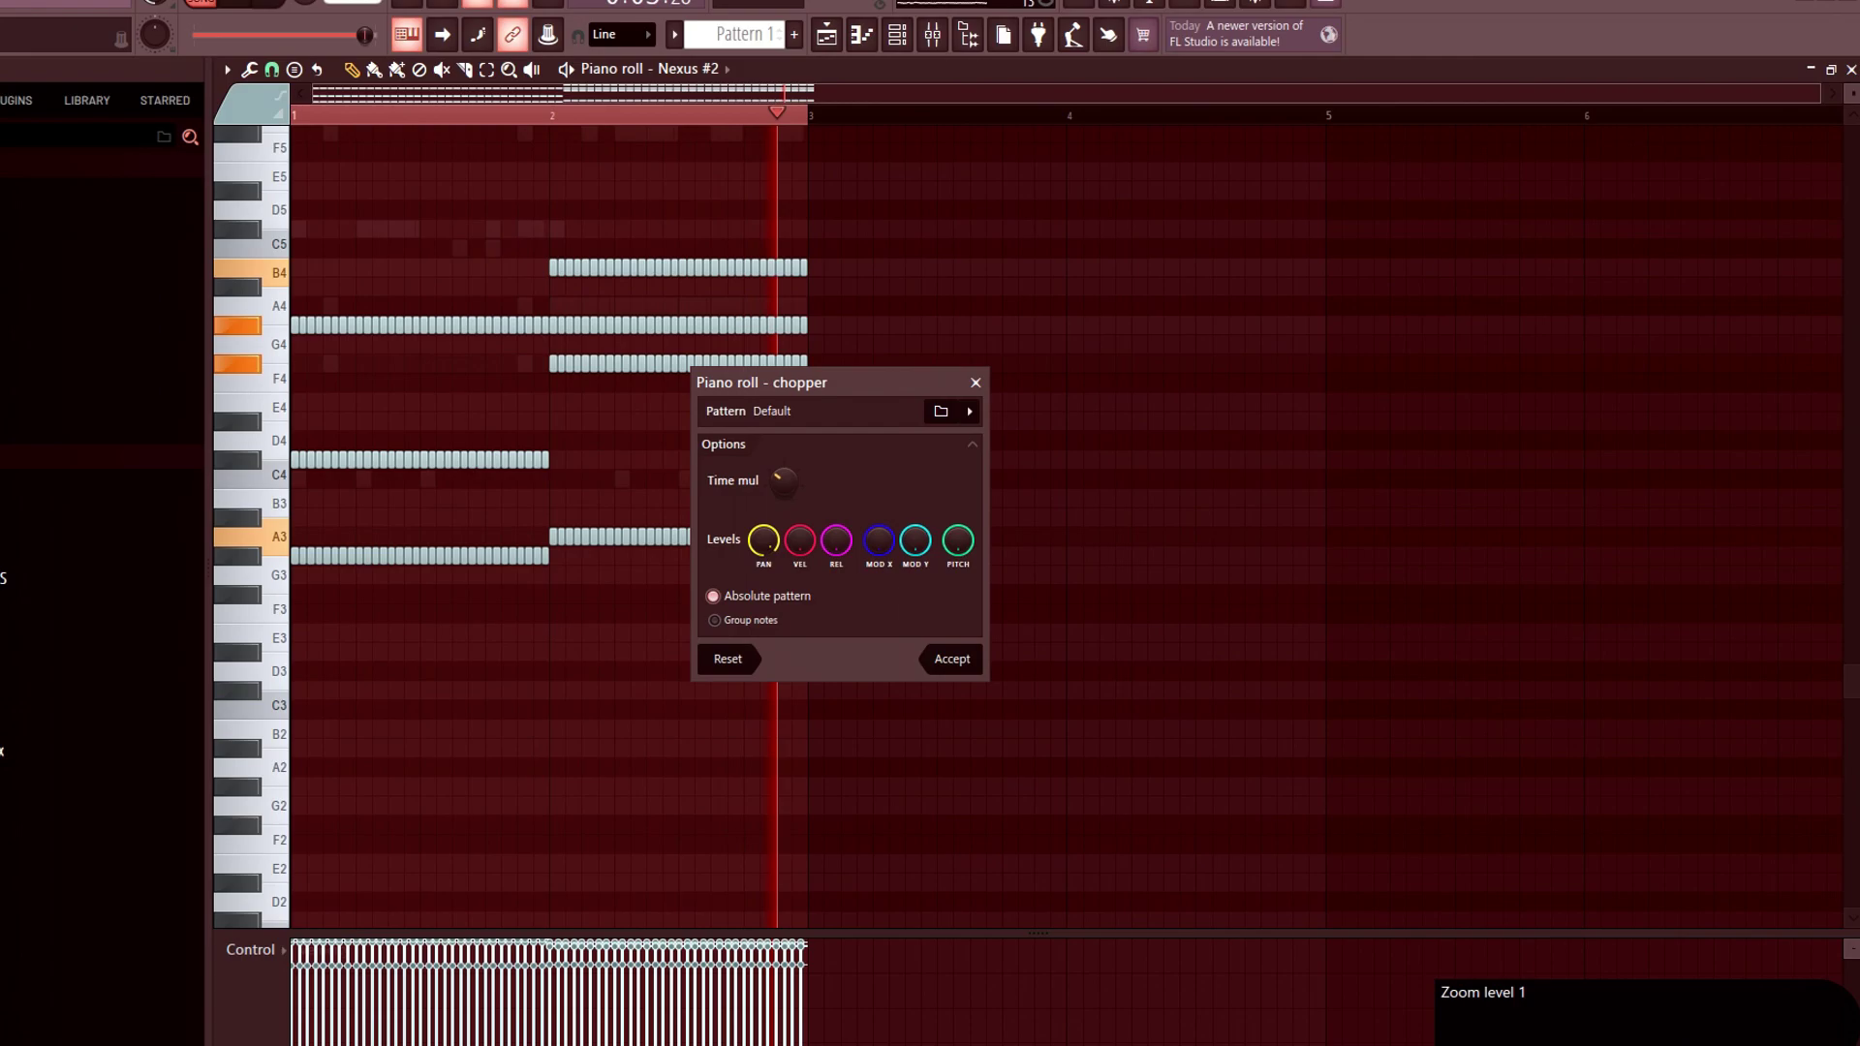
drag(785, 482, 784, 485)
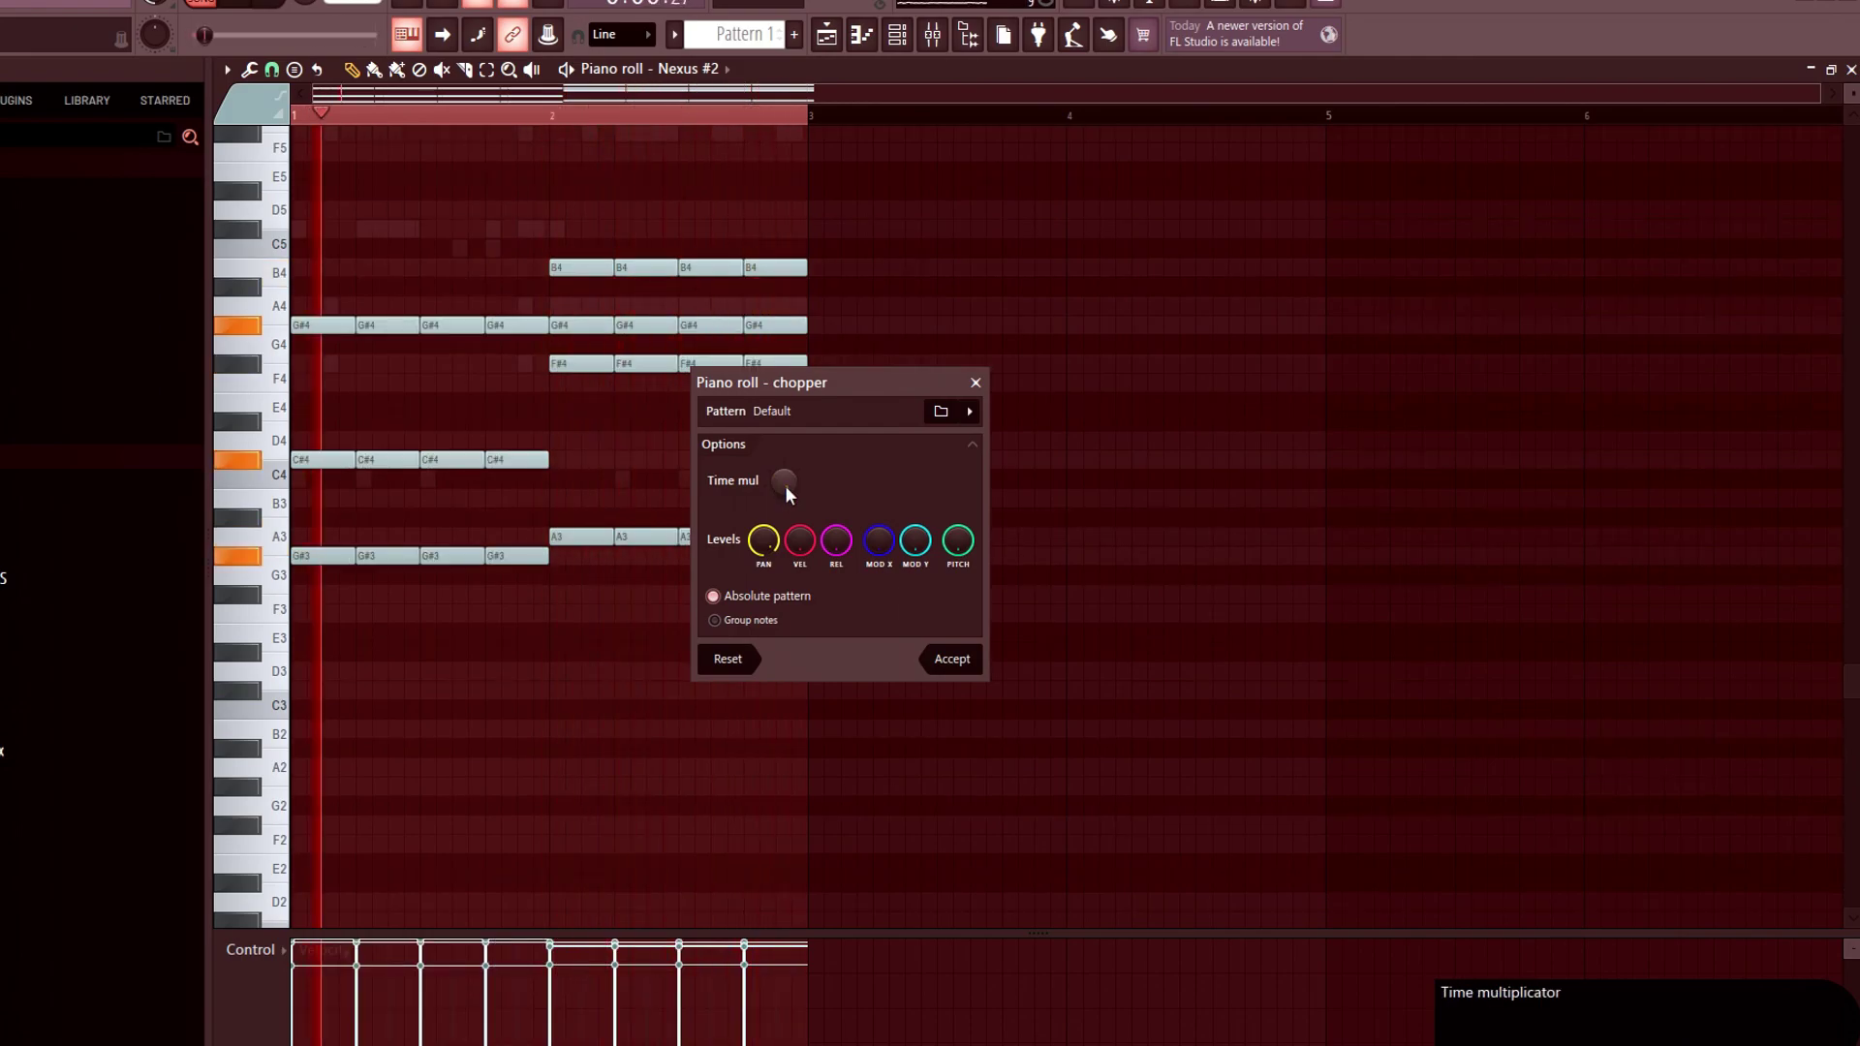
key(Return)
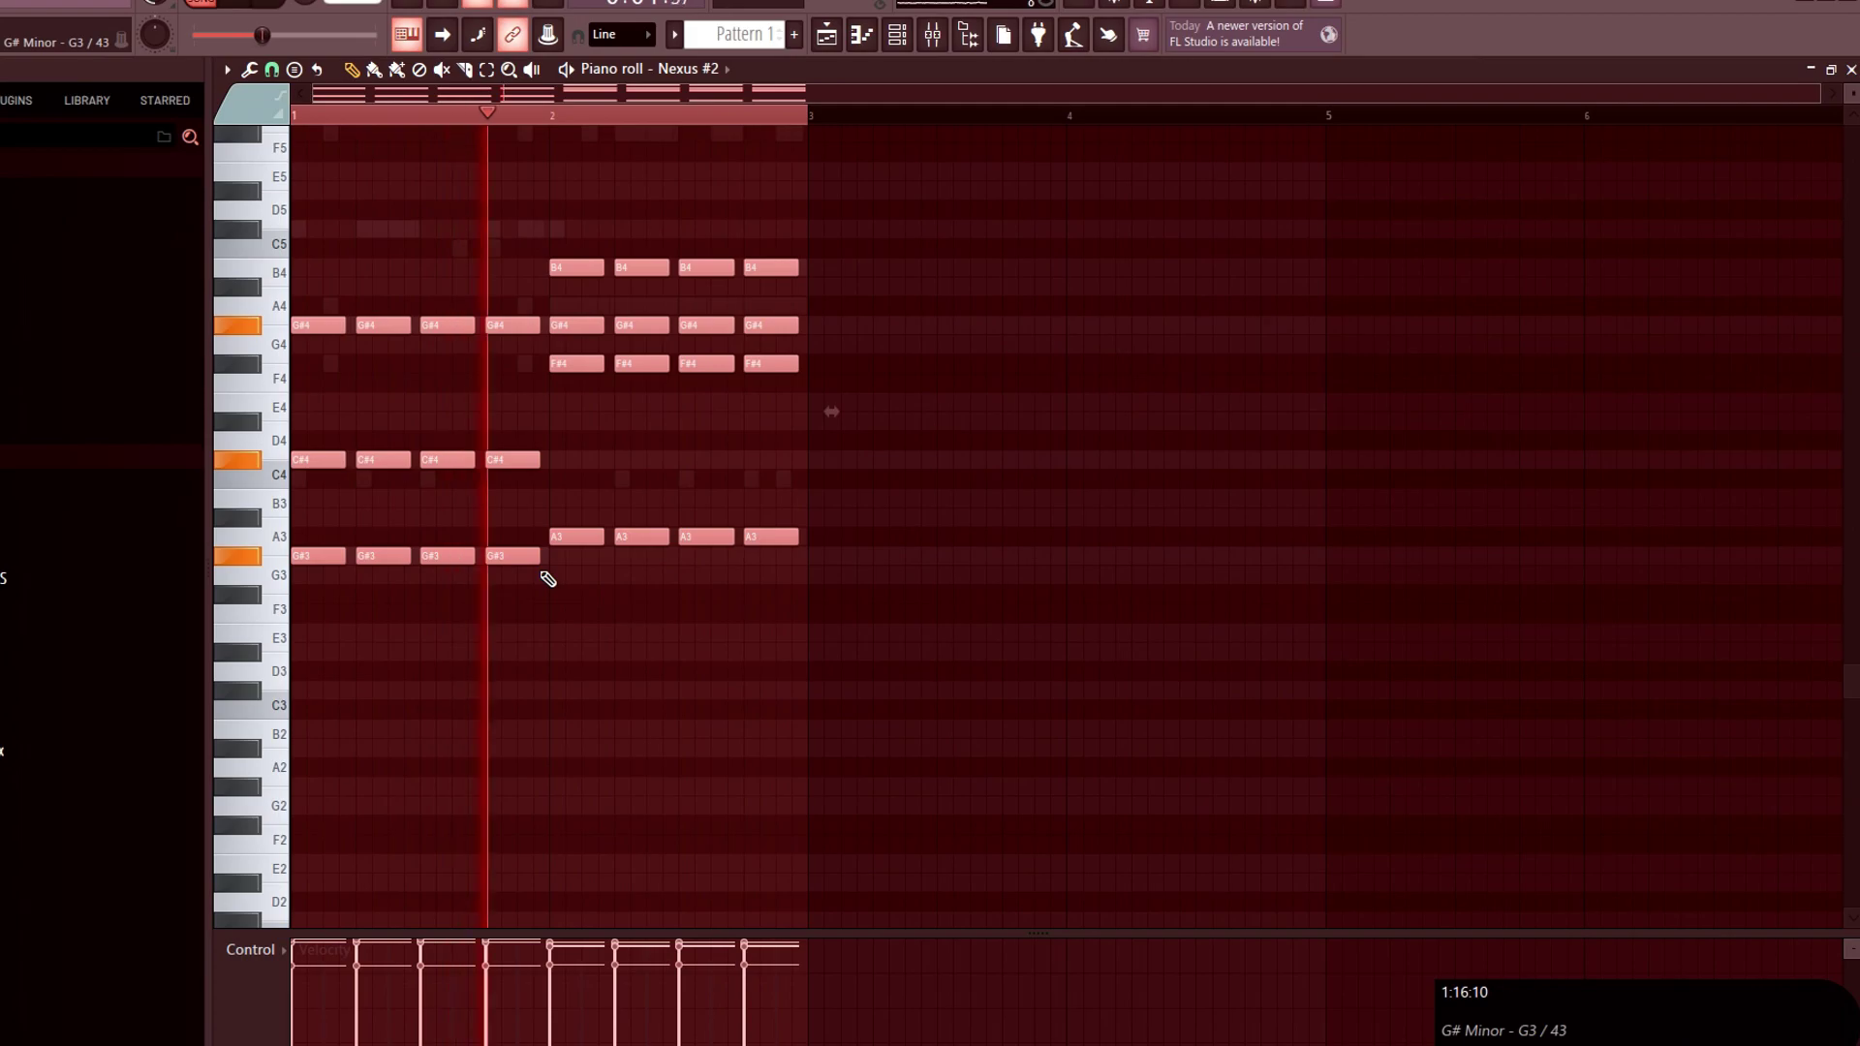
Turn off the solo on the Nexus #3 track in the playlist.
click(893, 39)
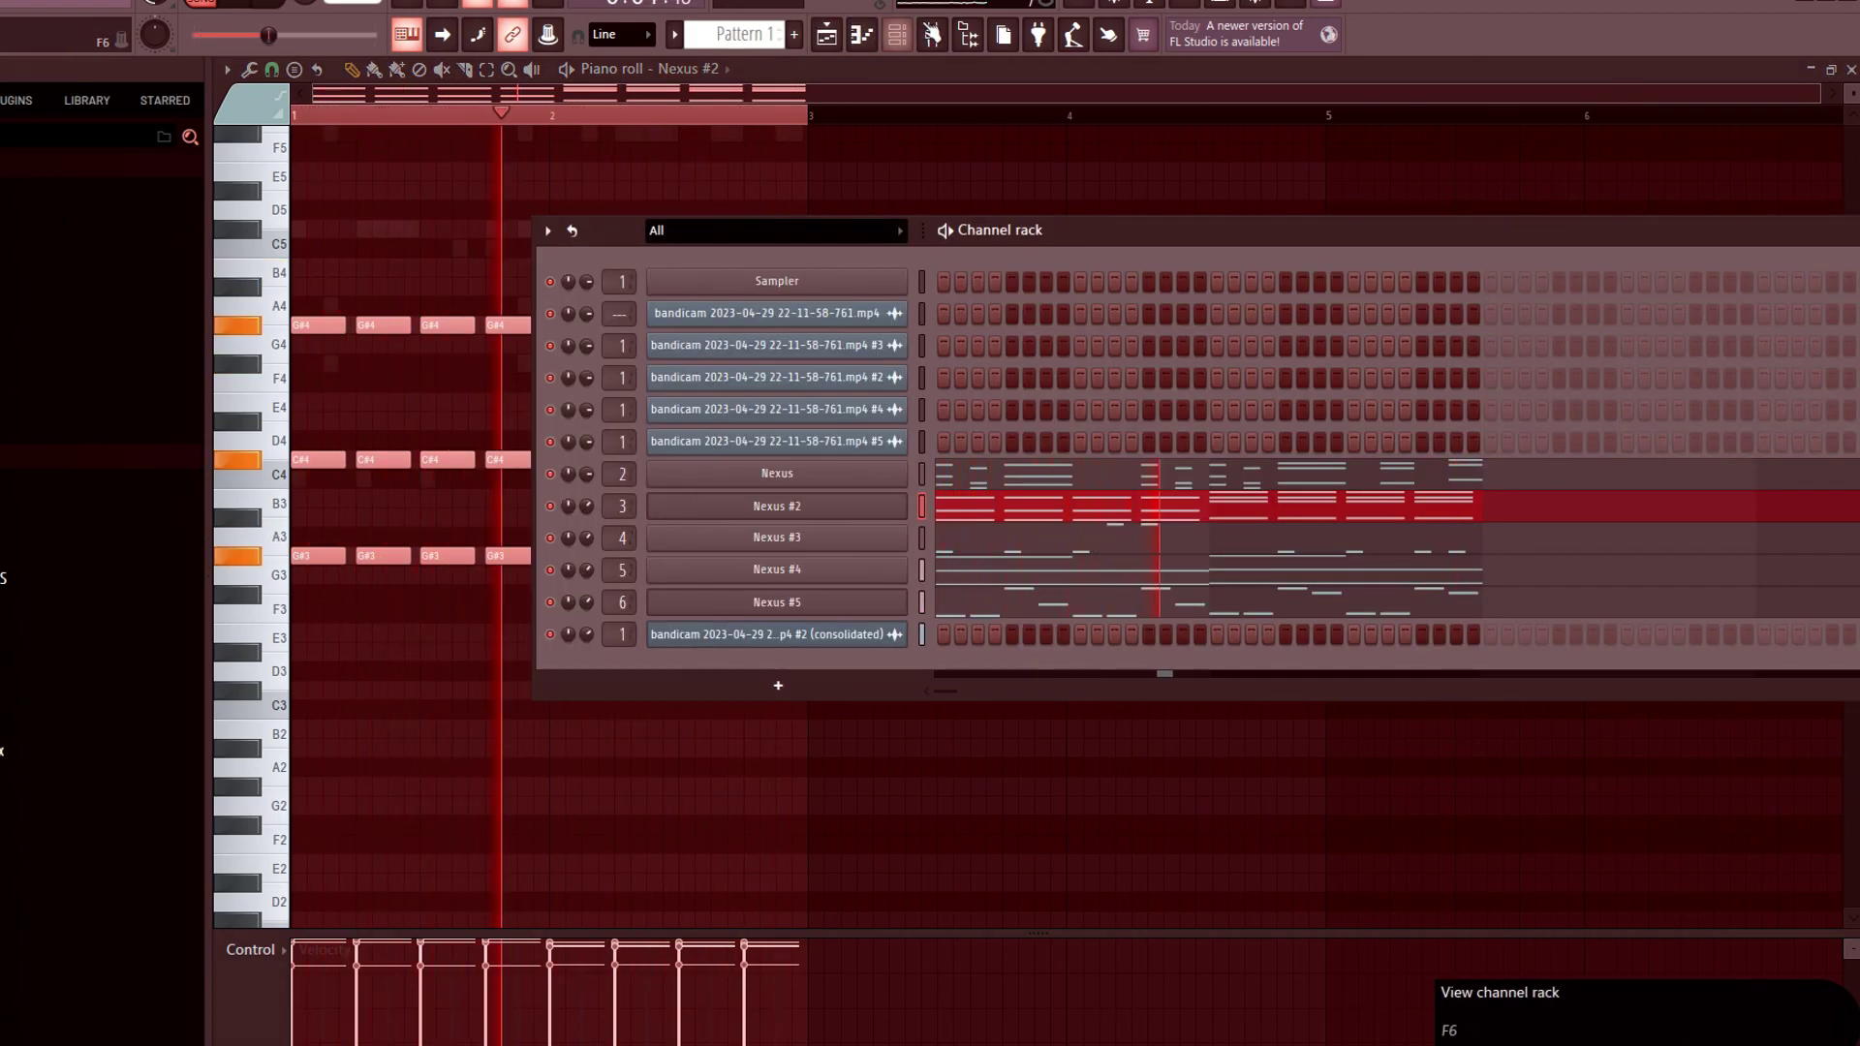
click(922, 32)
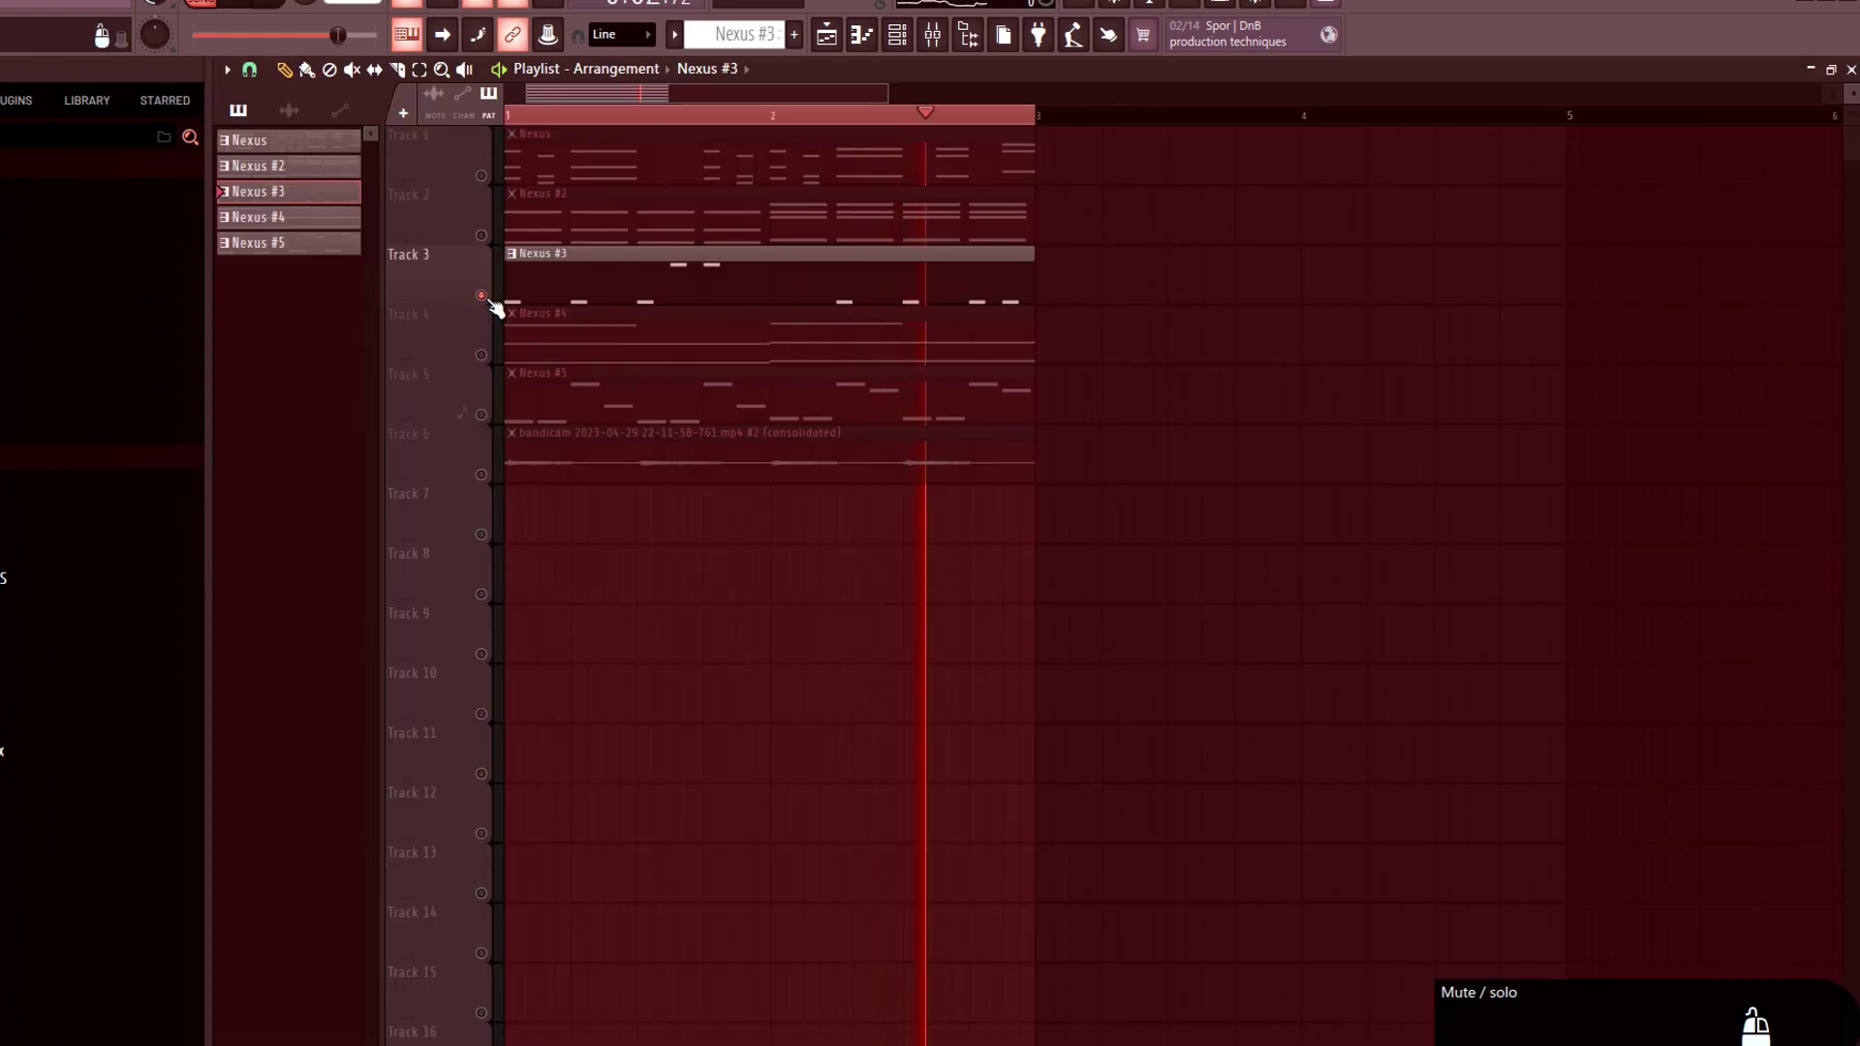
right_click(483, 296)
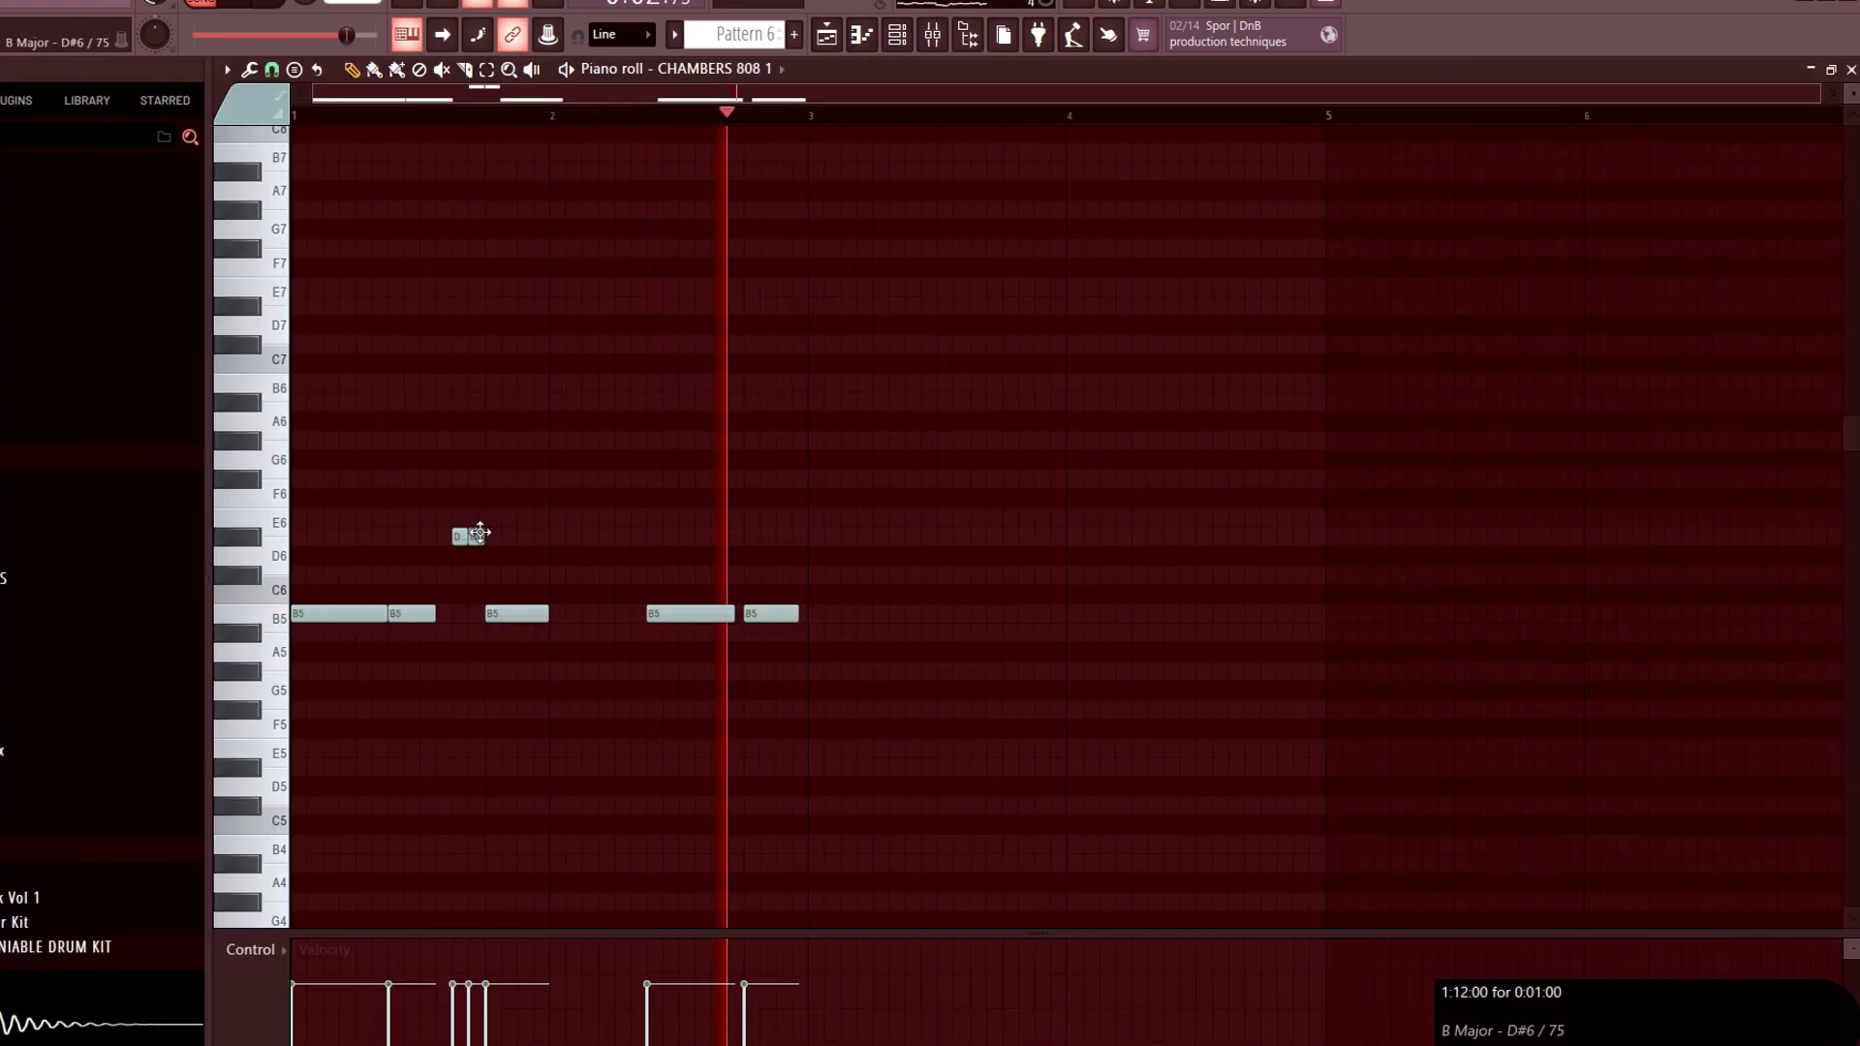
Delete the second short D#6 note in the CHAMBERS 808 1 part and lengthen the first D#6 to two steps.
right_click(470, 535)
key(space)
drag(477, 536, 494, 536)
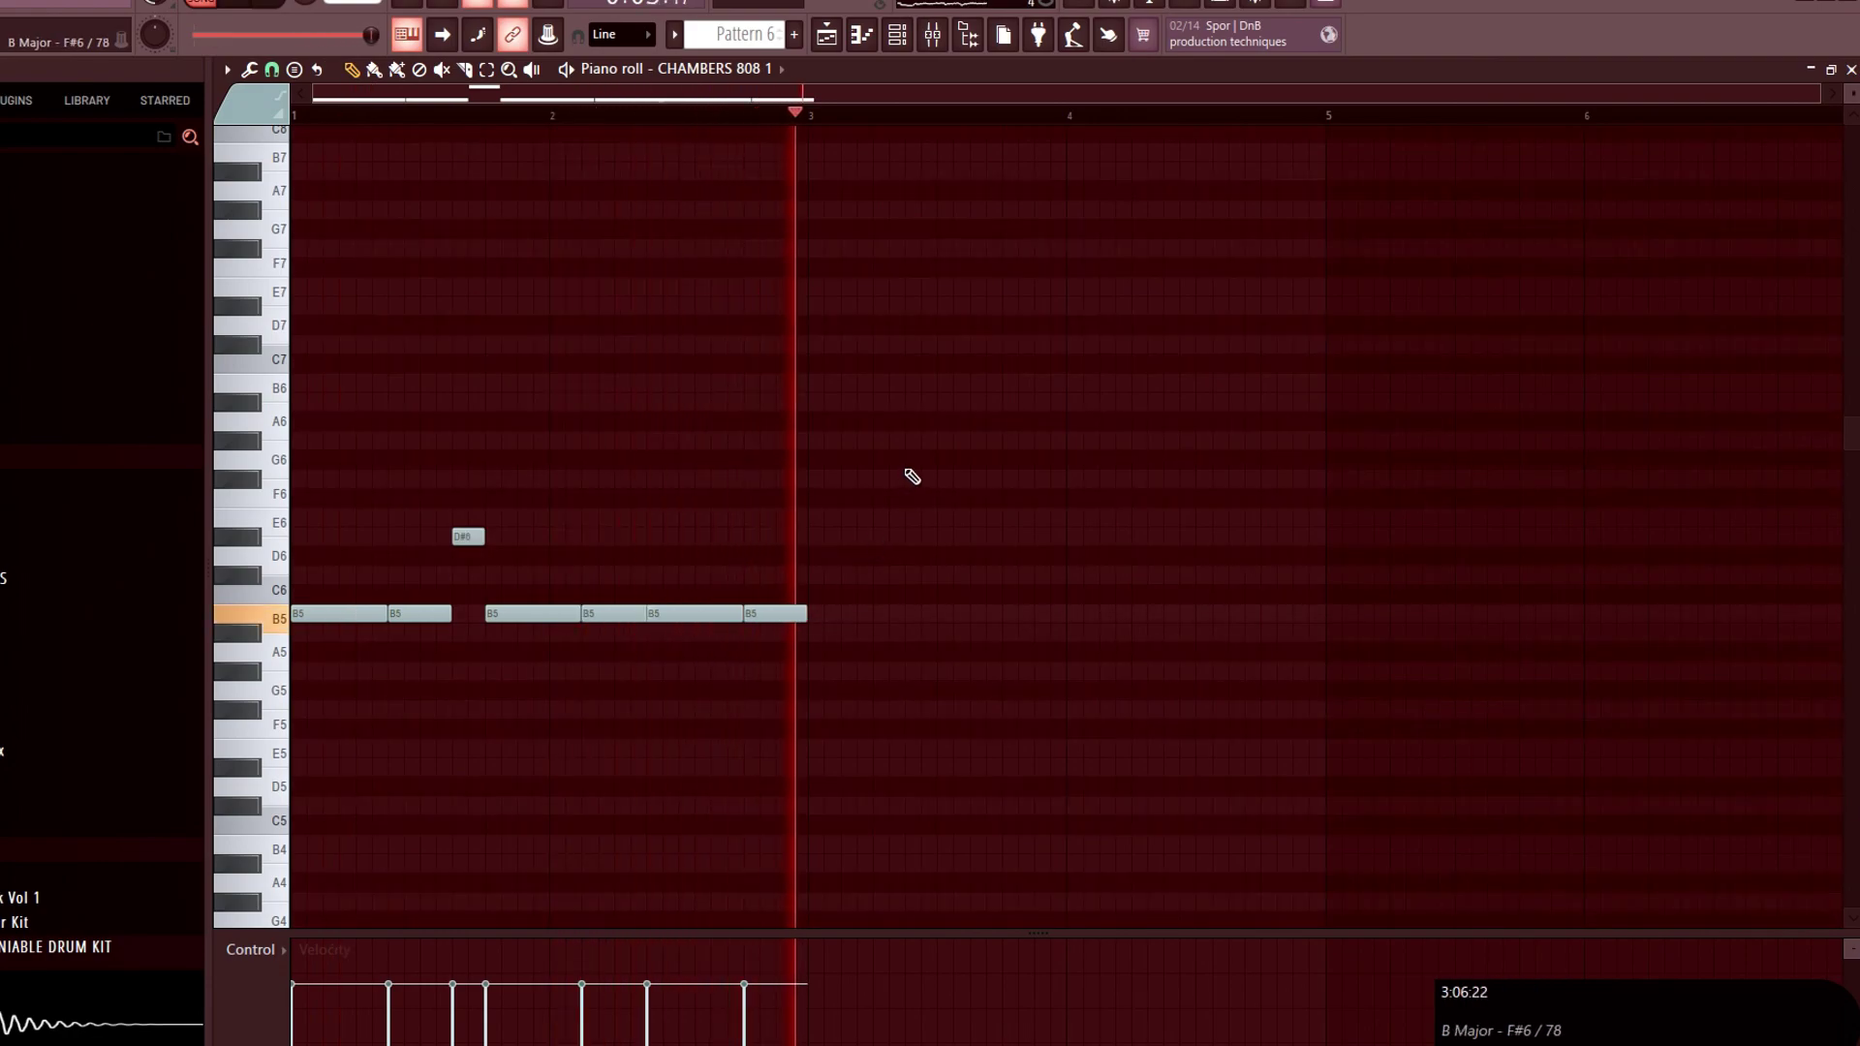
Open the Pattern 6 clip on playlist track 7 for editing.
click(826, 35)
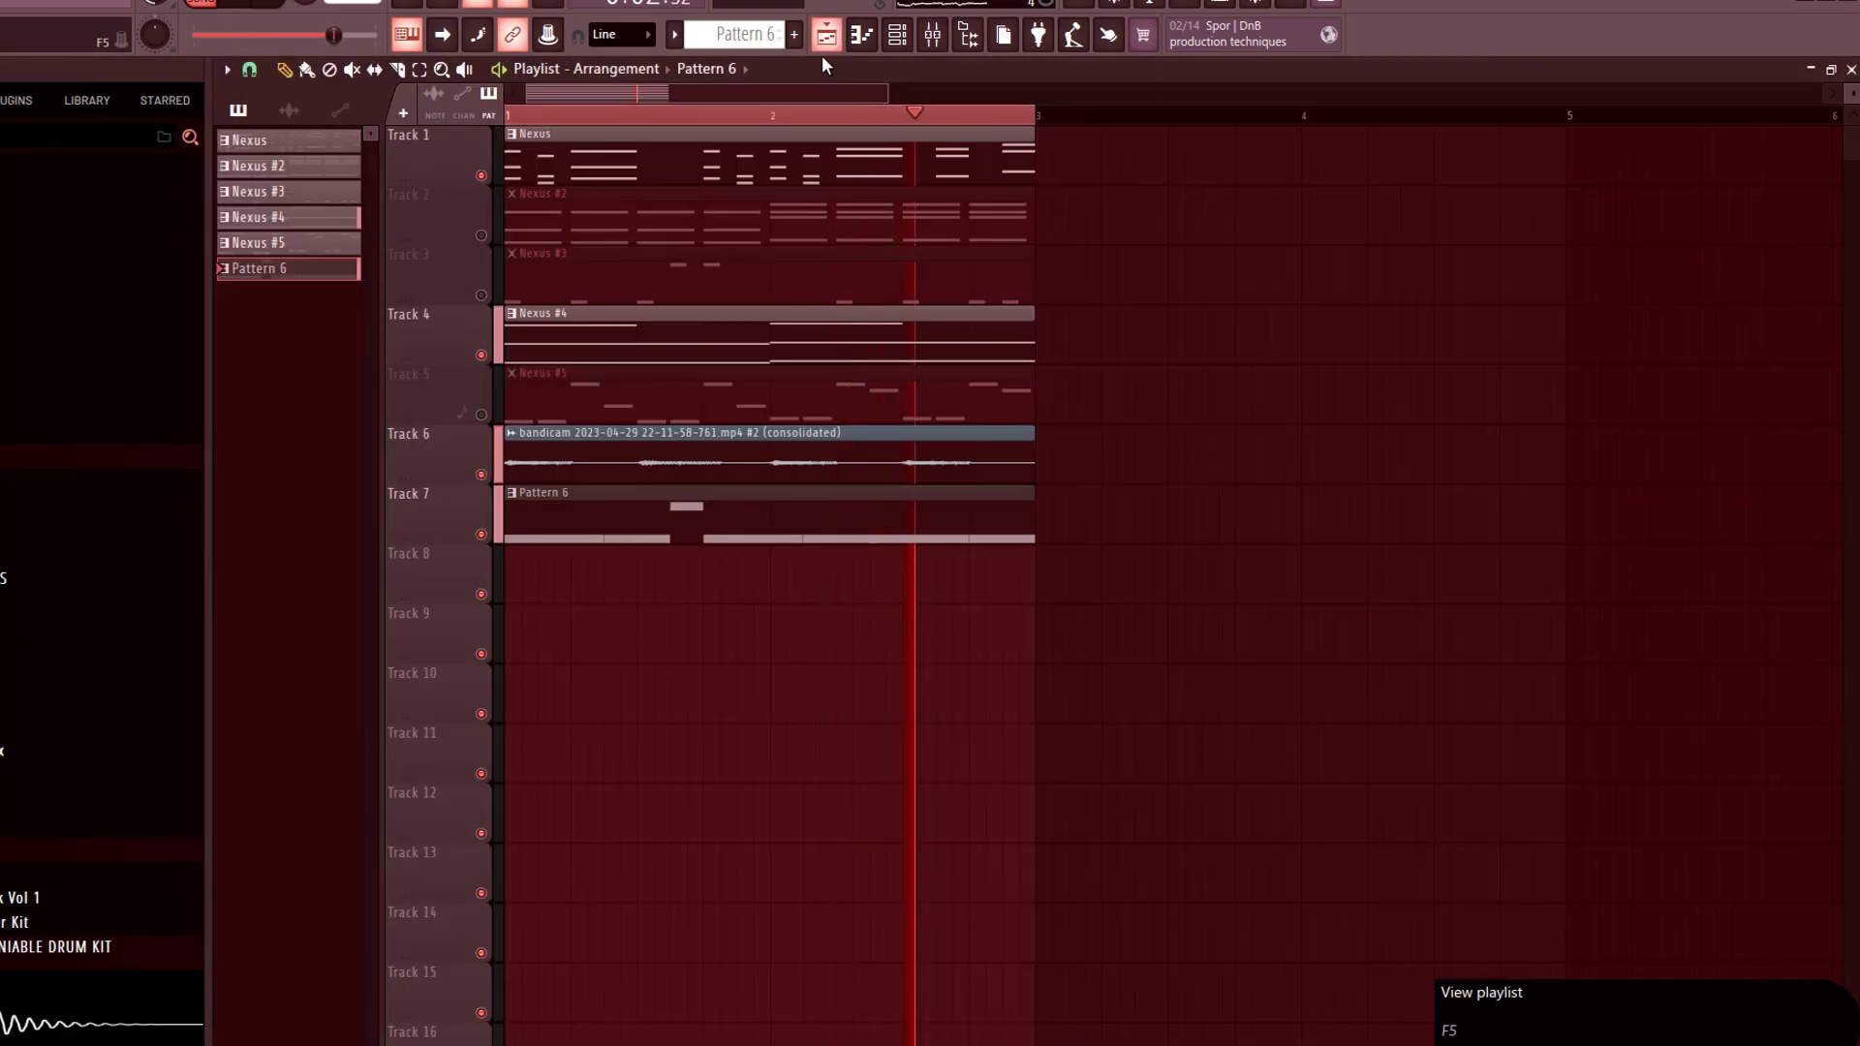
double_click(714, 524)
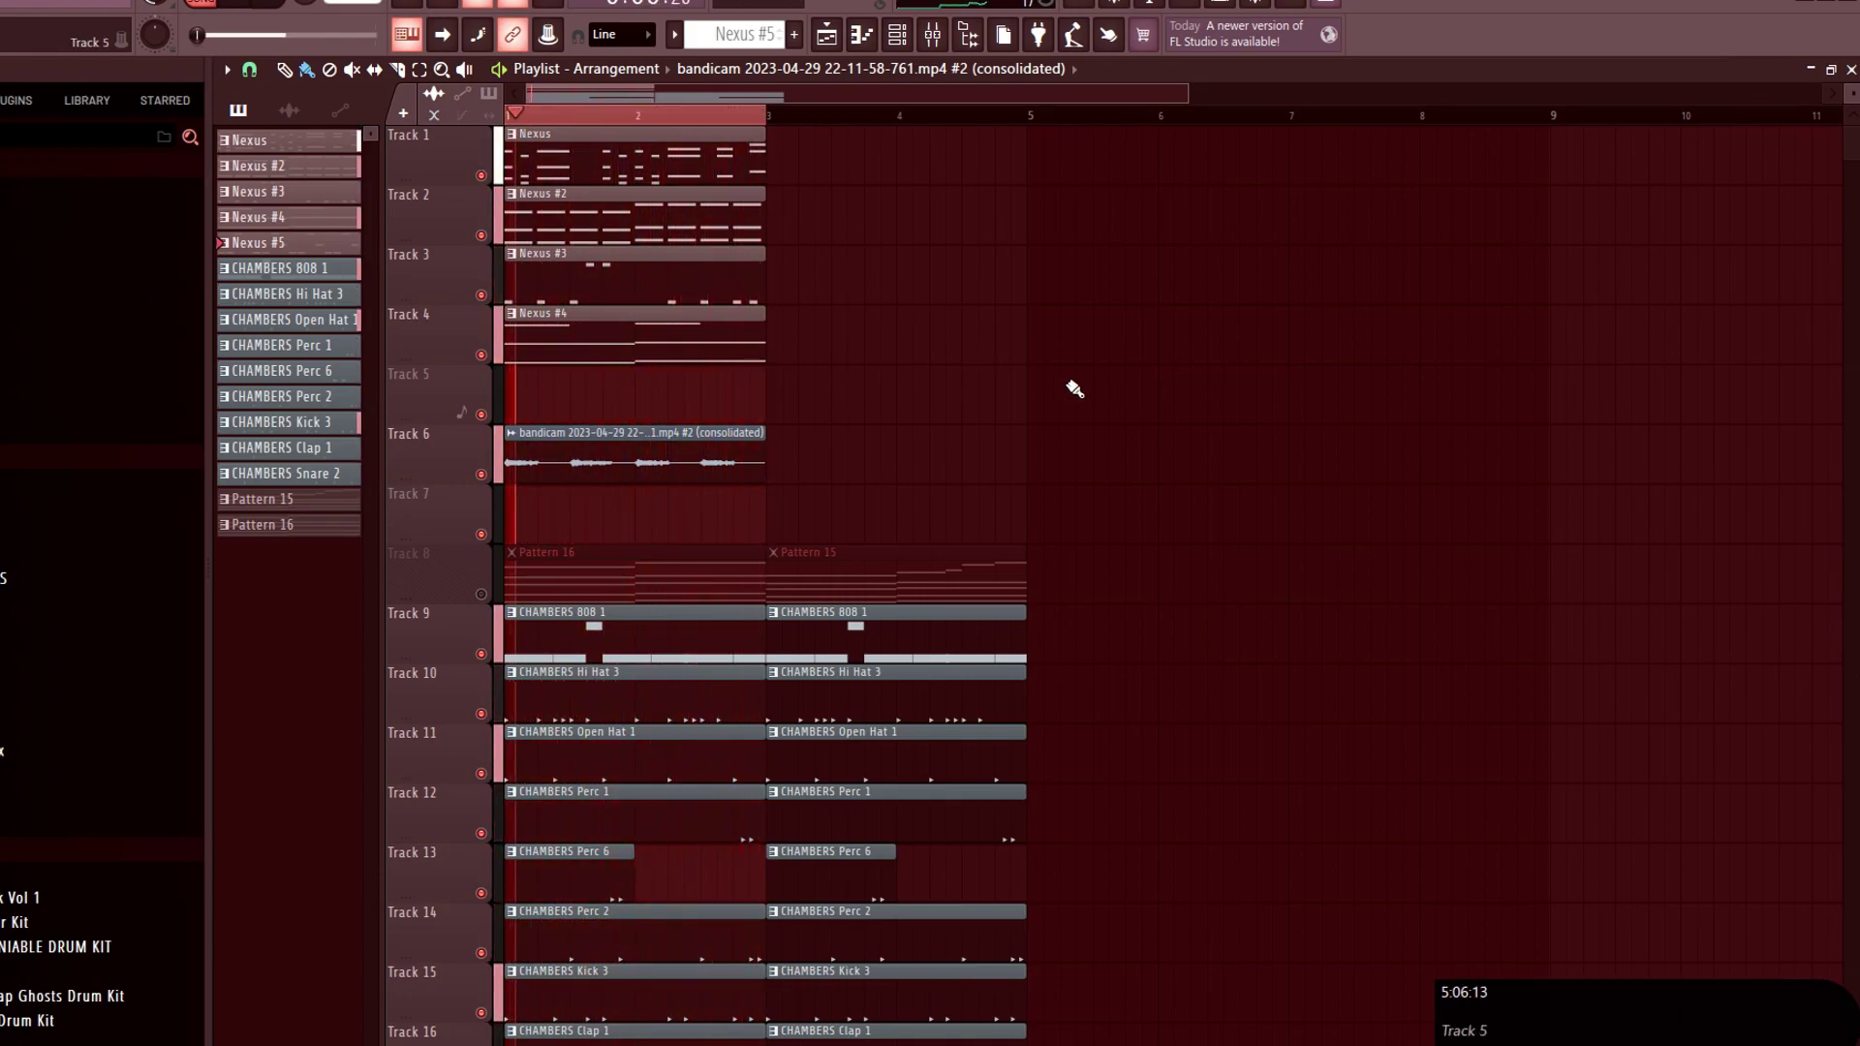
scroll(801, 478, down, 3)
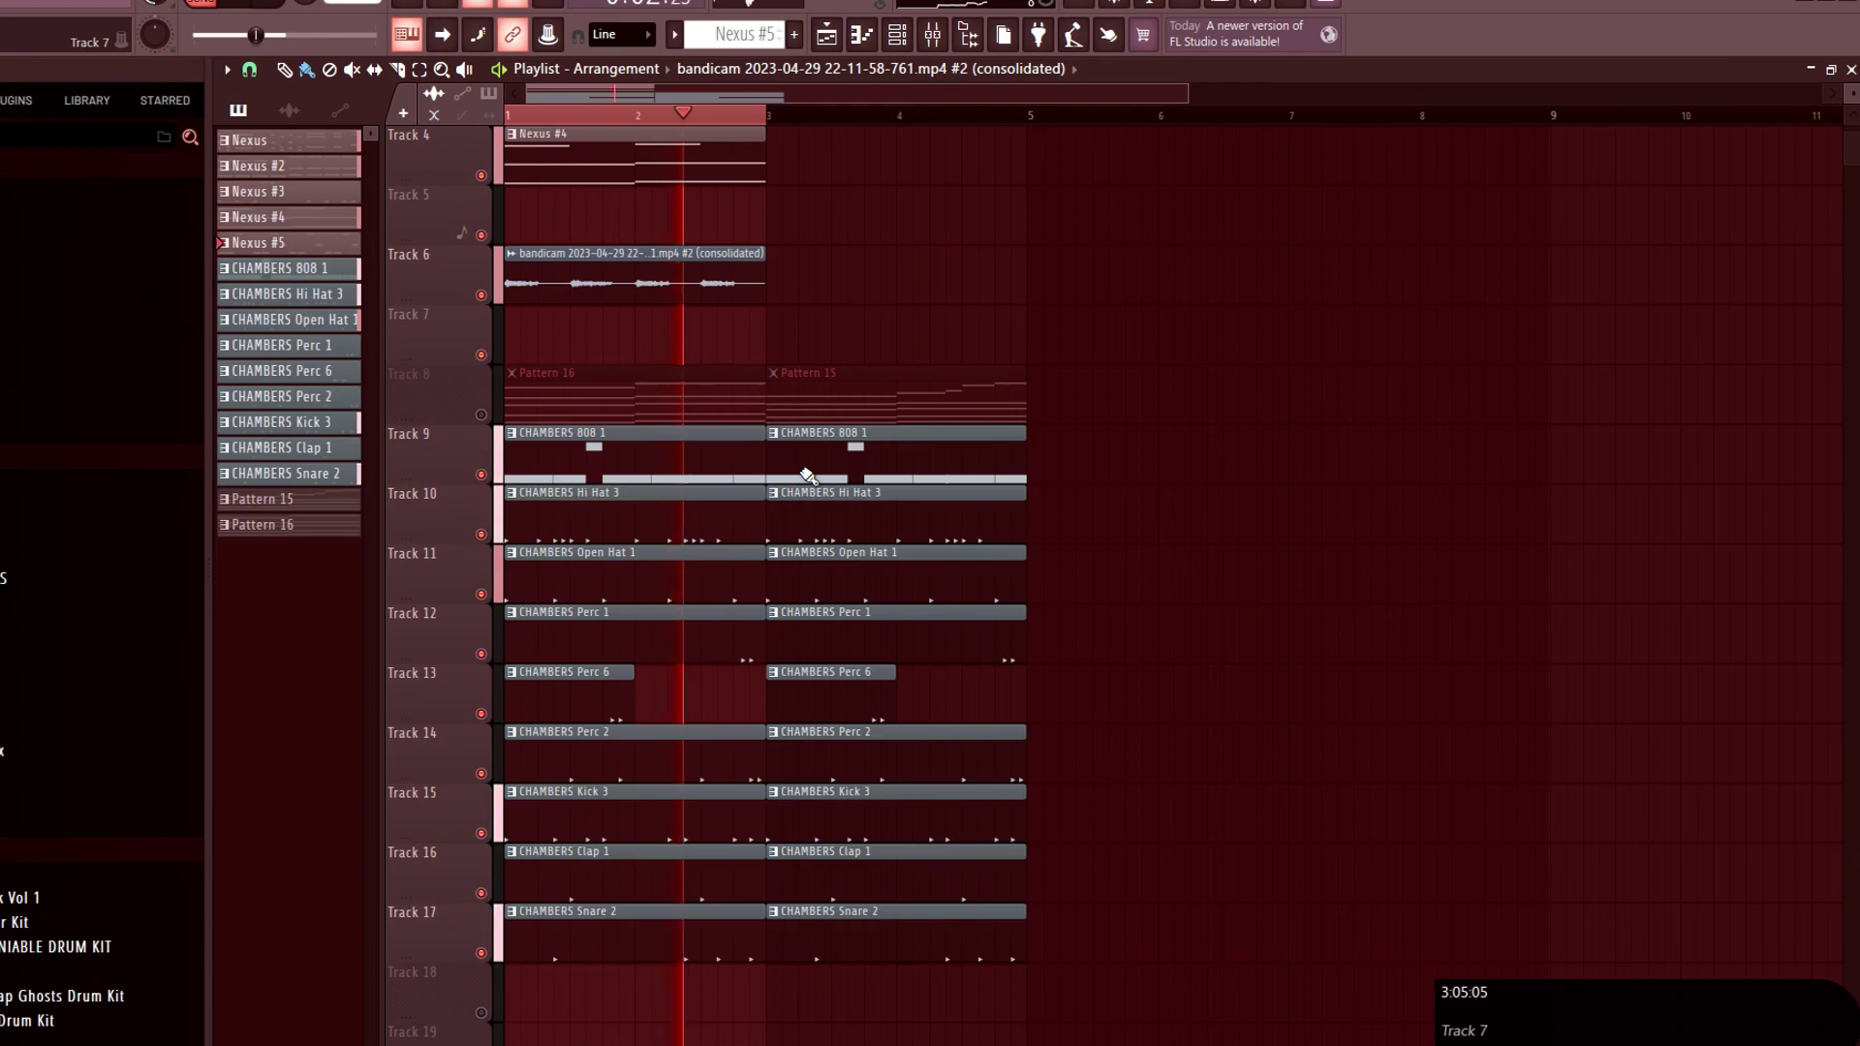
Solo playlist track 8 with the Pattern 16 and Pattern 15 clips, and unmute the CHAMBERS 808 1 and Hi Hat 3 tracks.
scroll(809, 477, up, 3)
right_click(481, 594)
click(484, 657)
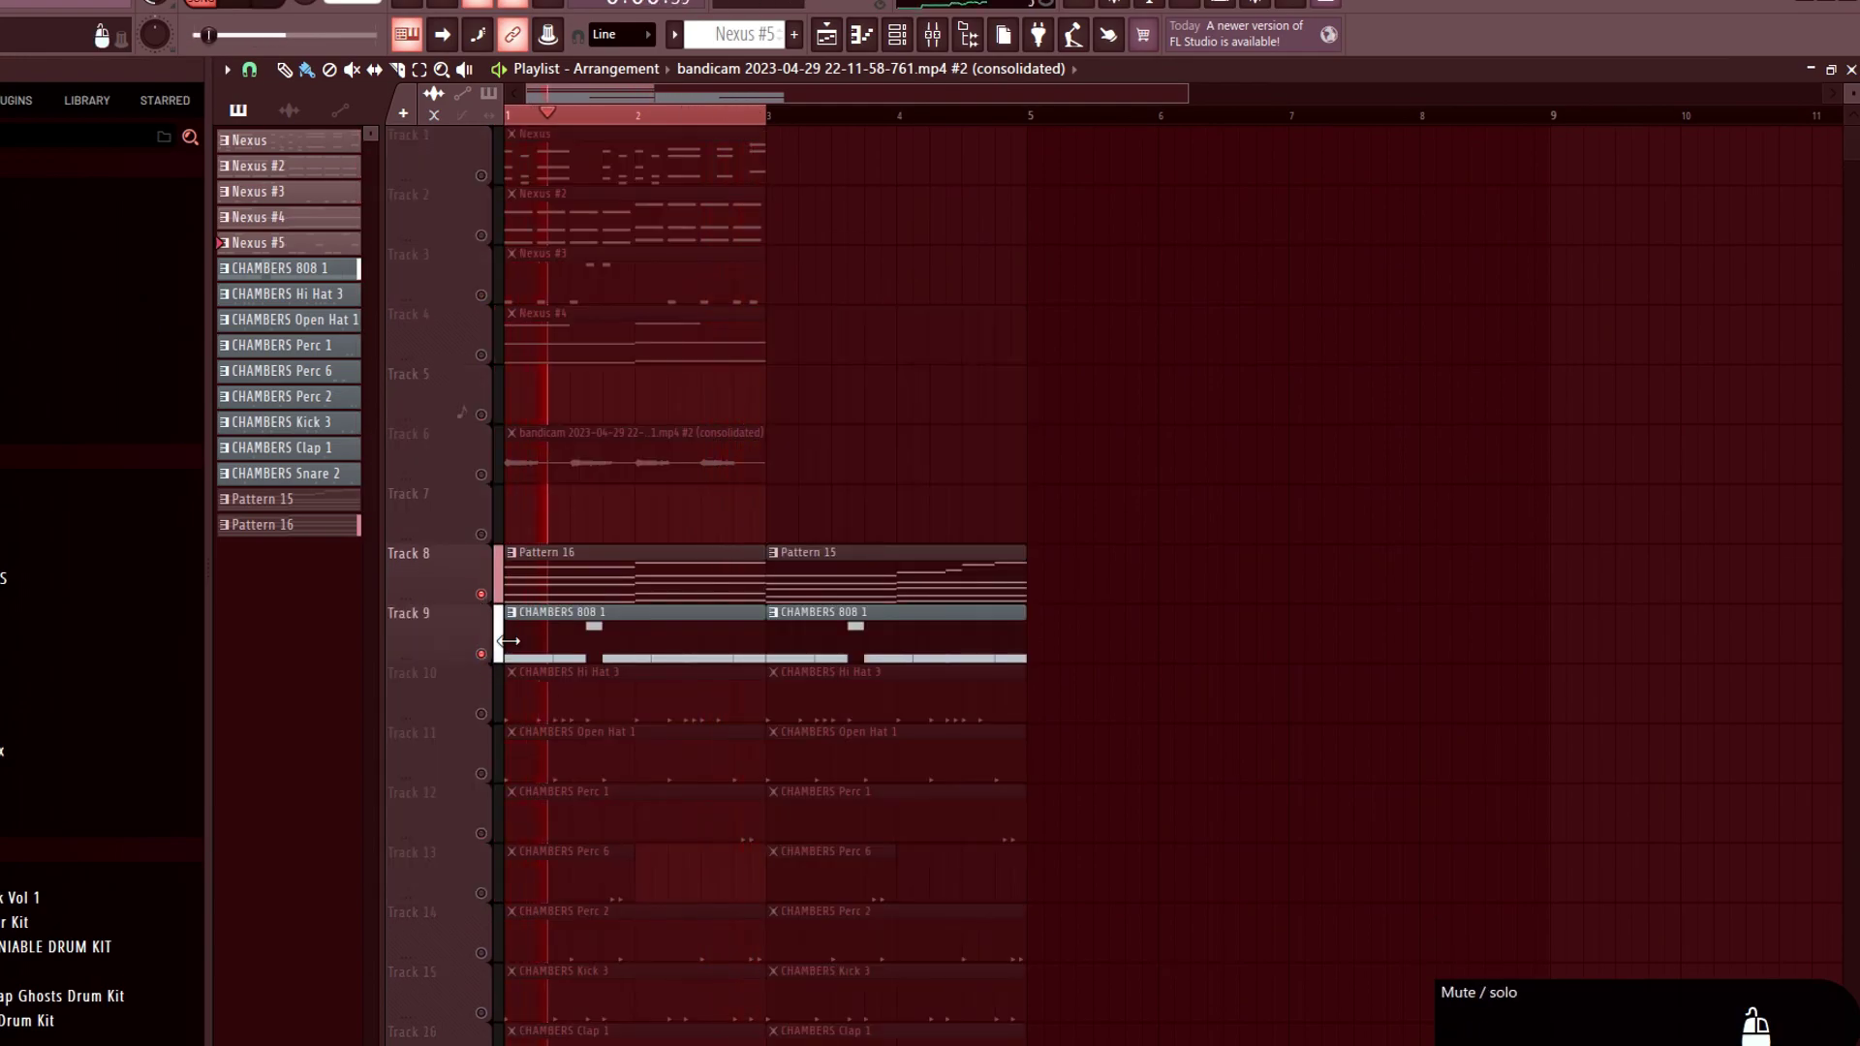
scroll(504, 625, down, 2)
click(480, 595)
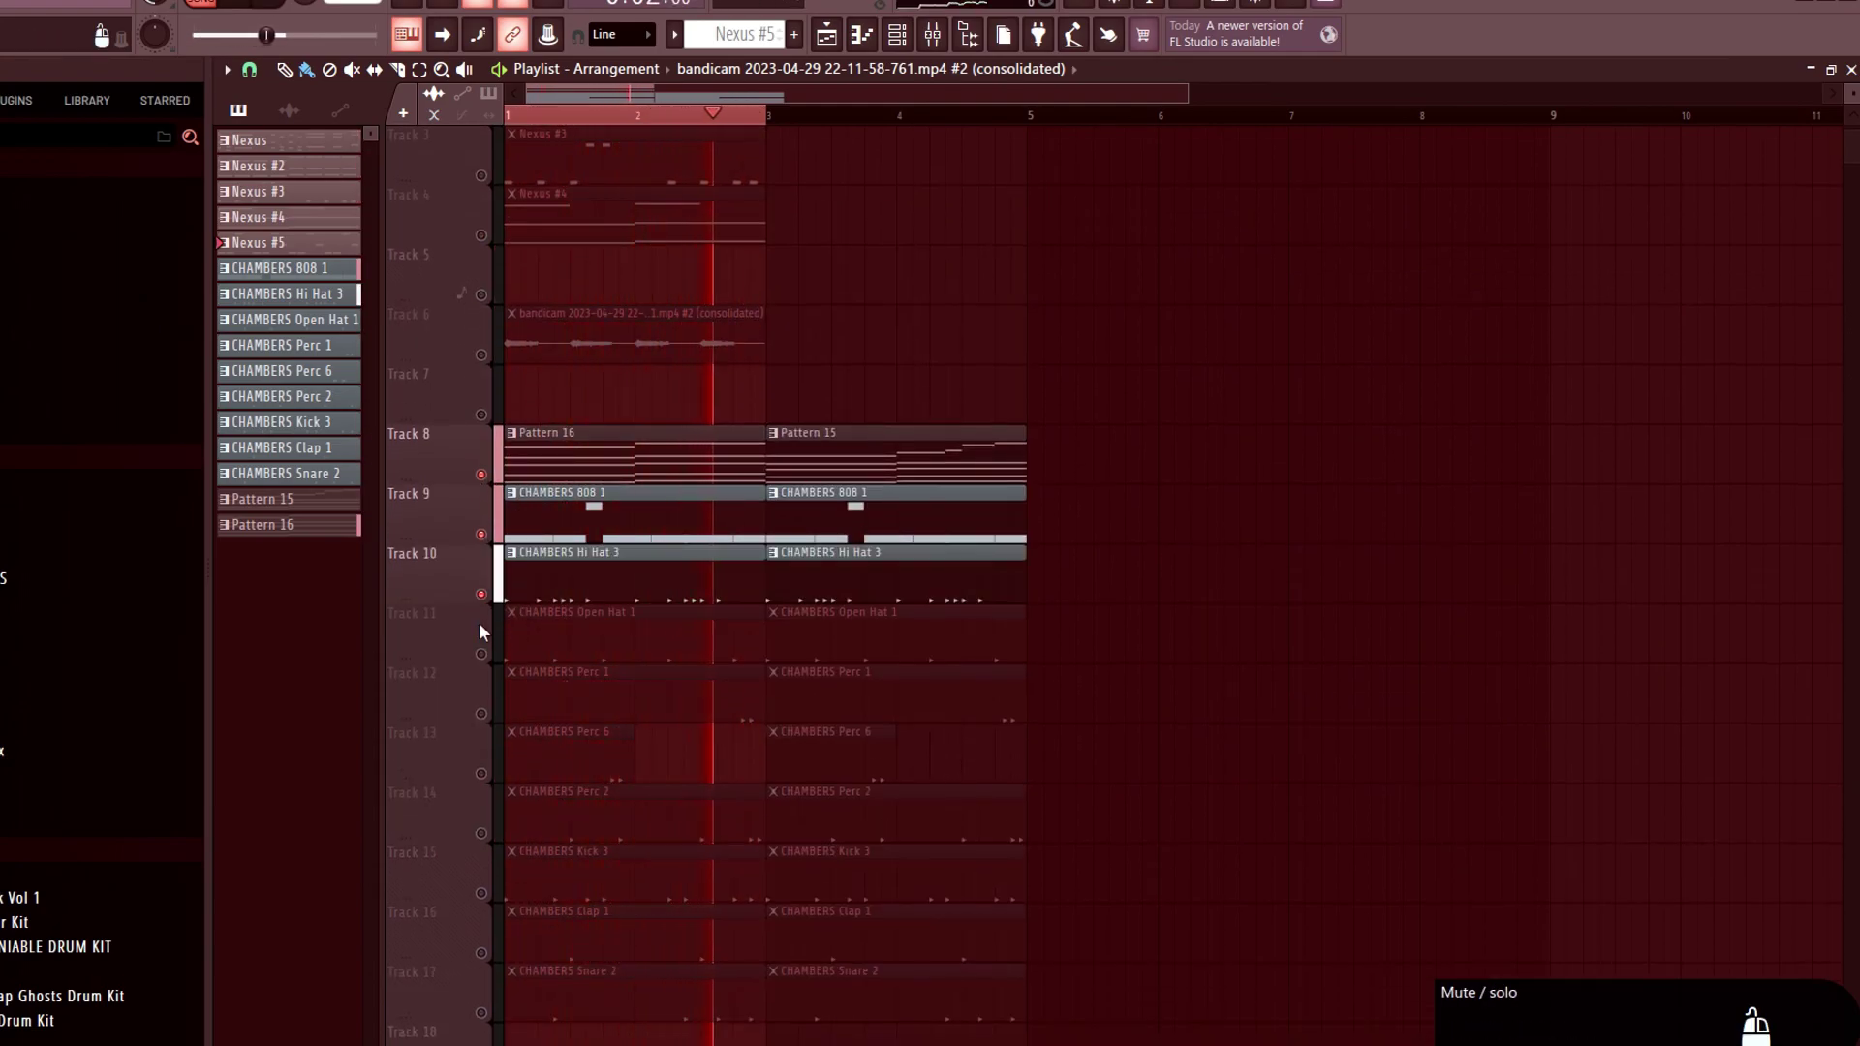
Unmute the CHAMBERS Open Hat 1, Perc 1, Perc 6, Perc 2, Clap 1 and Snare 2 tracks and the bandicam audio track.
click(481, 655)
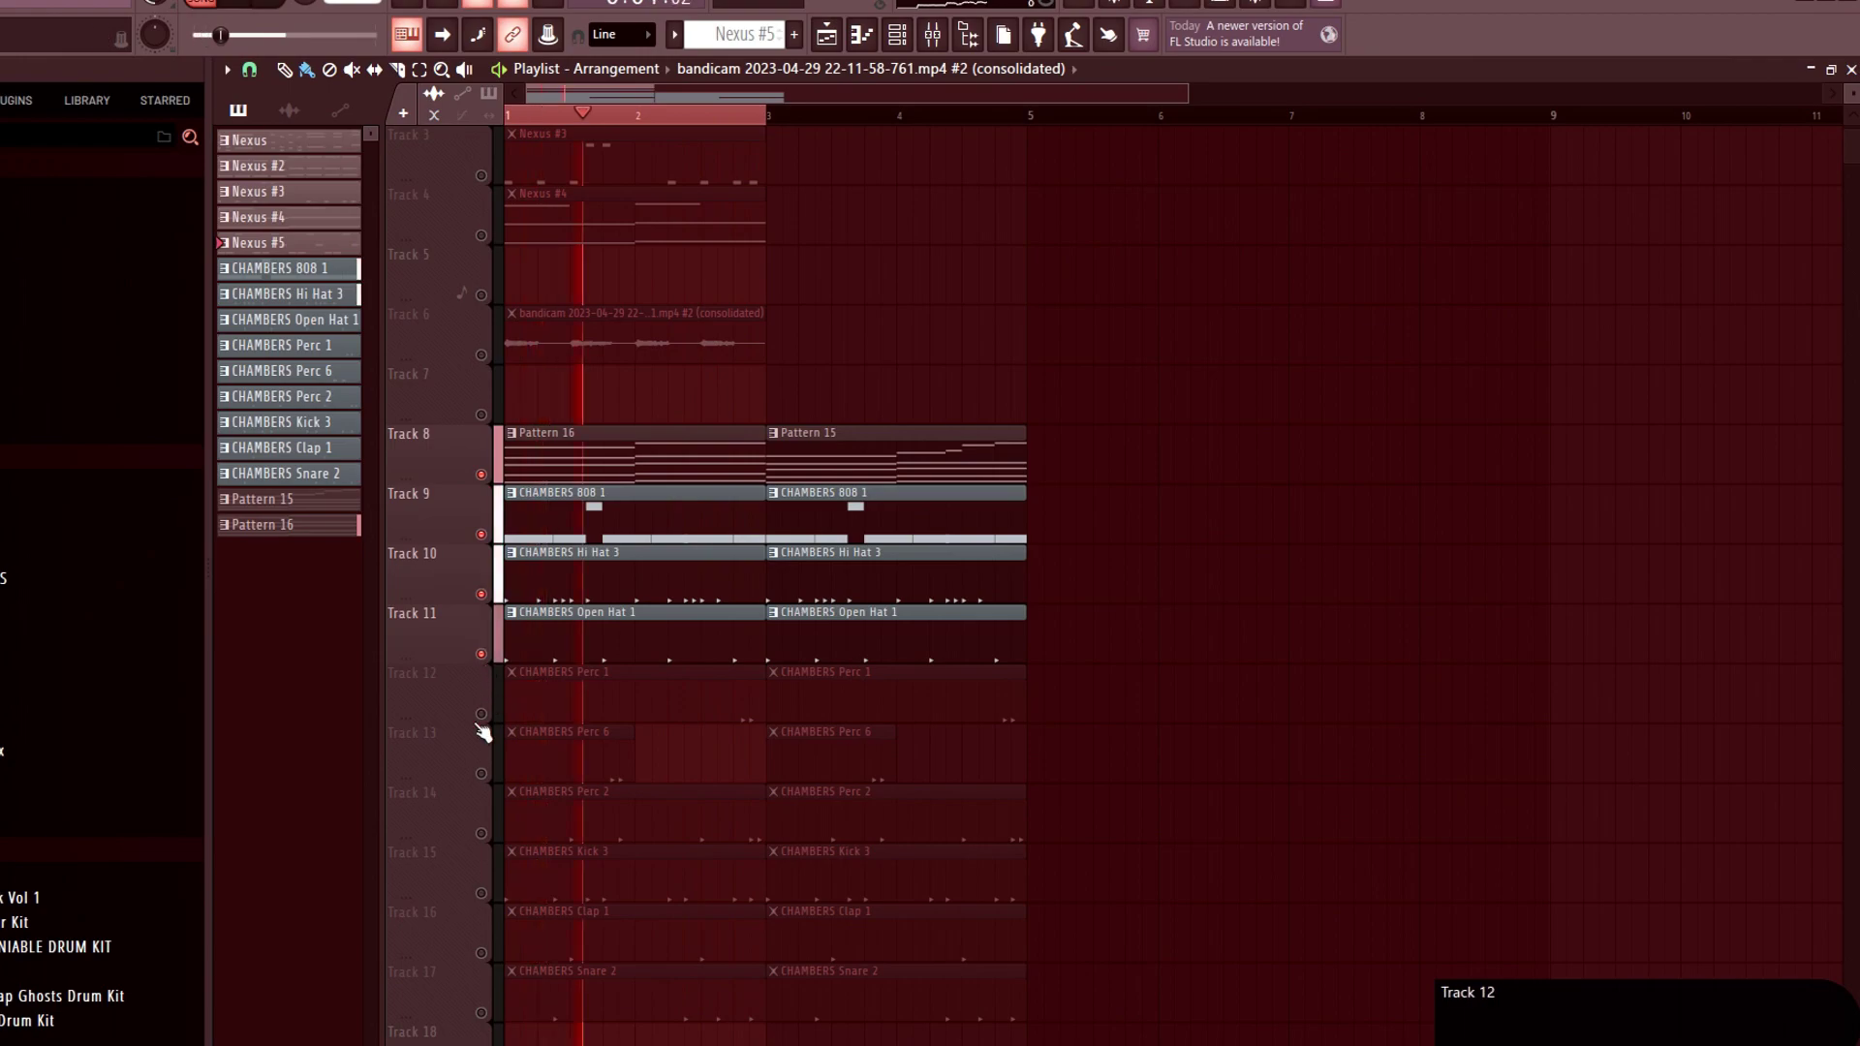
click(482, 715)
click(481, 774)
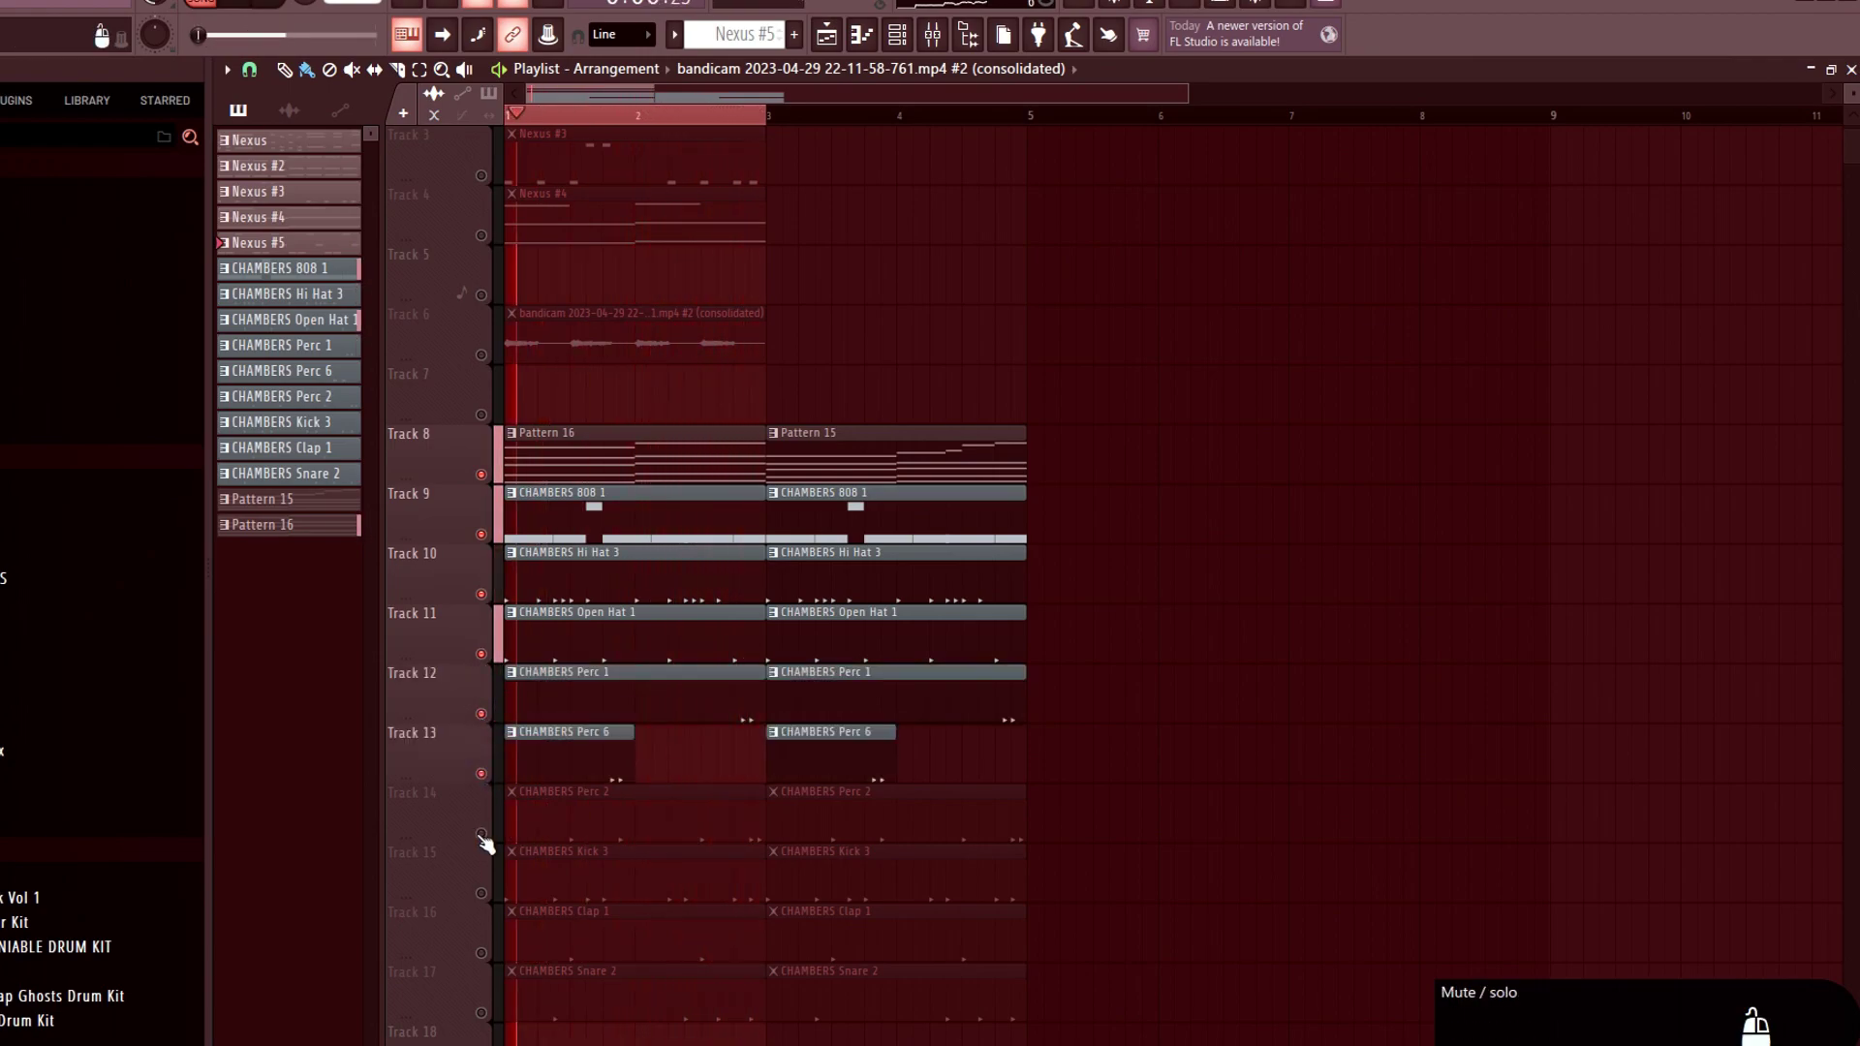
click(481, 834)
drag(485, 962, 486, 957)
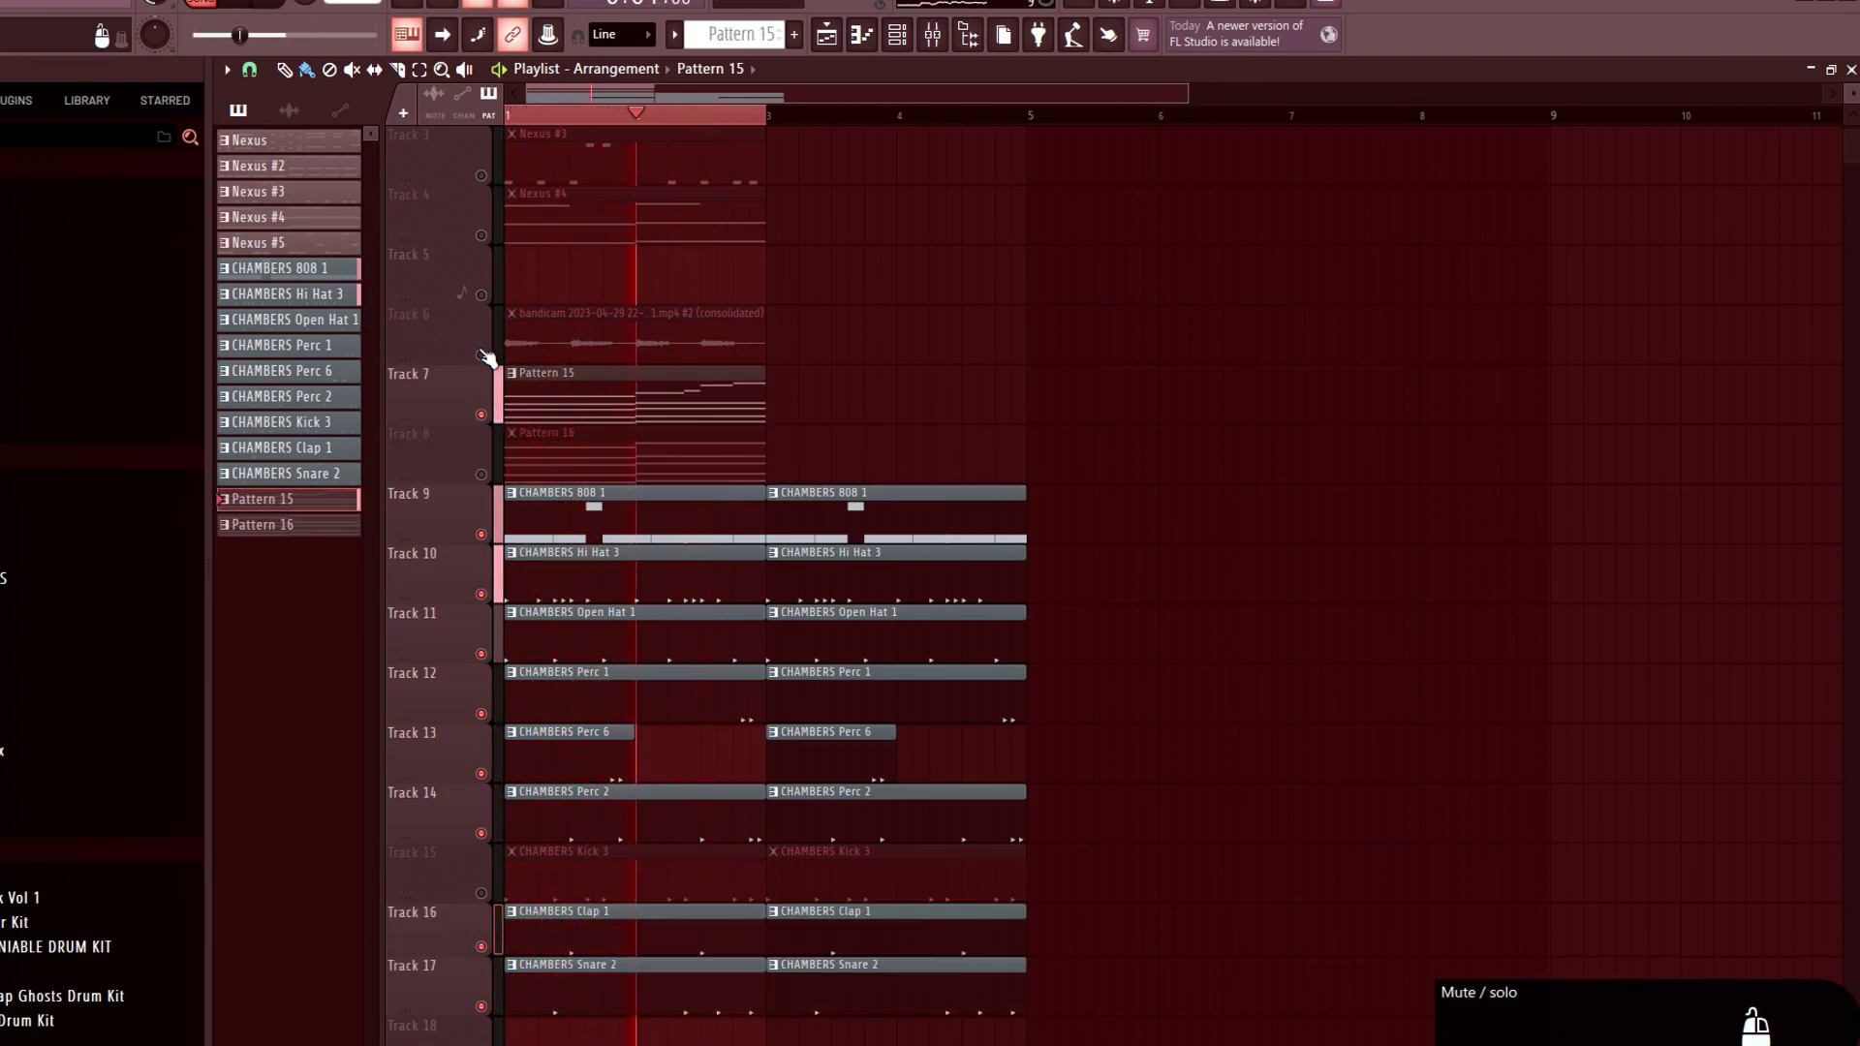
click(482, 355)
scroll(918, 327, up, 2)
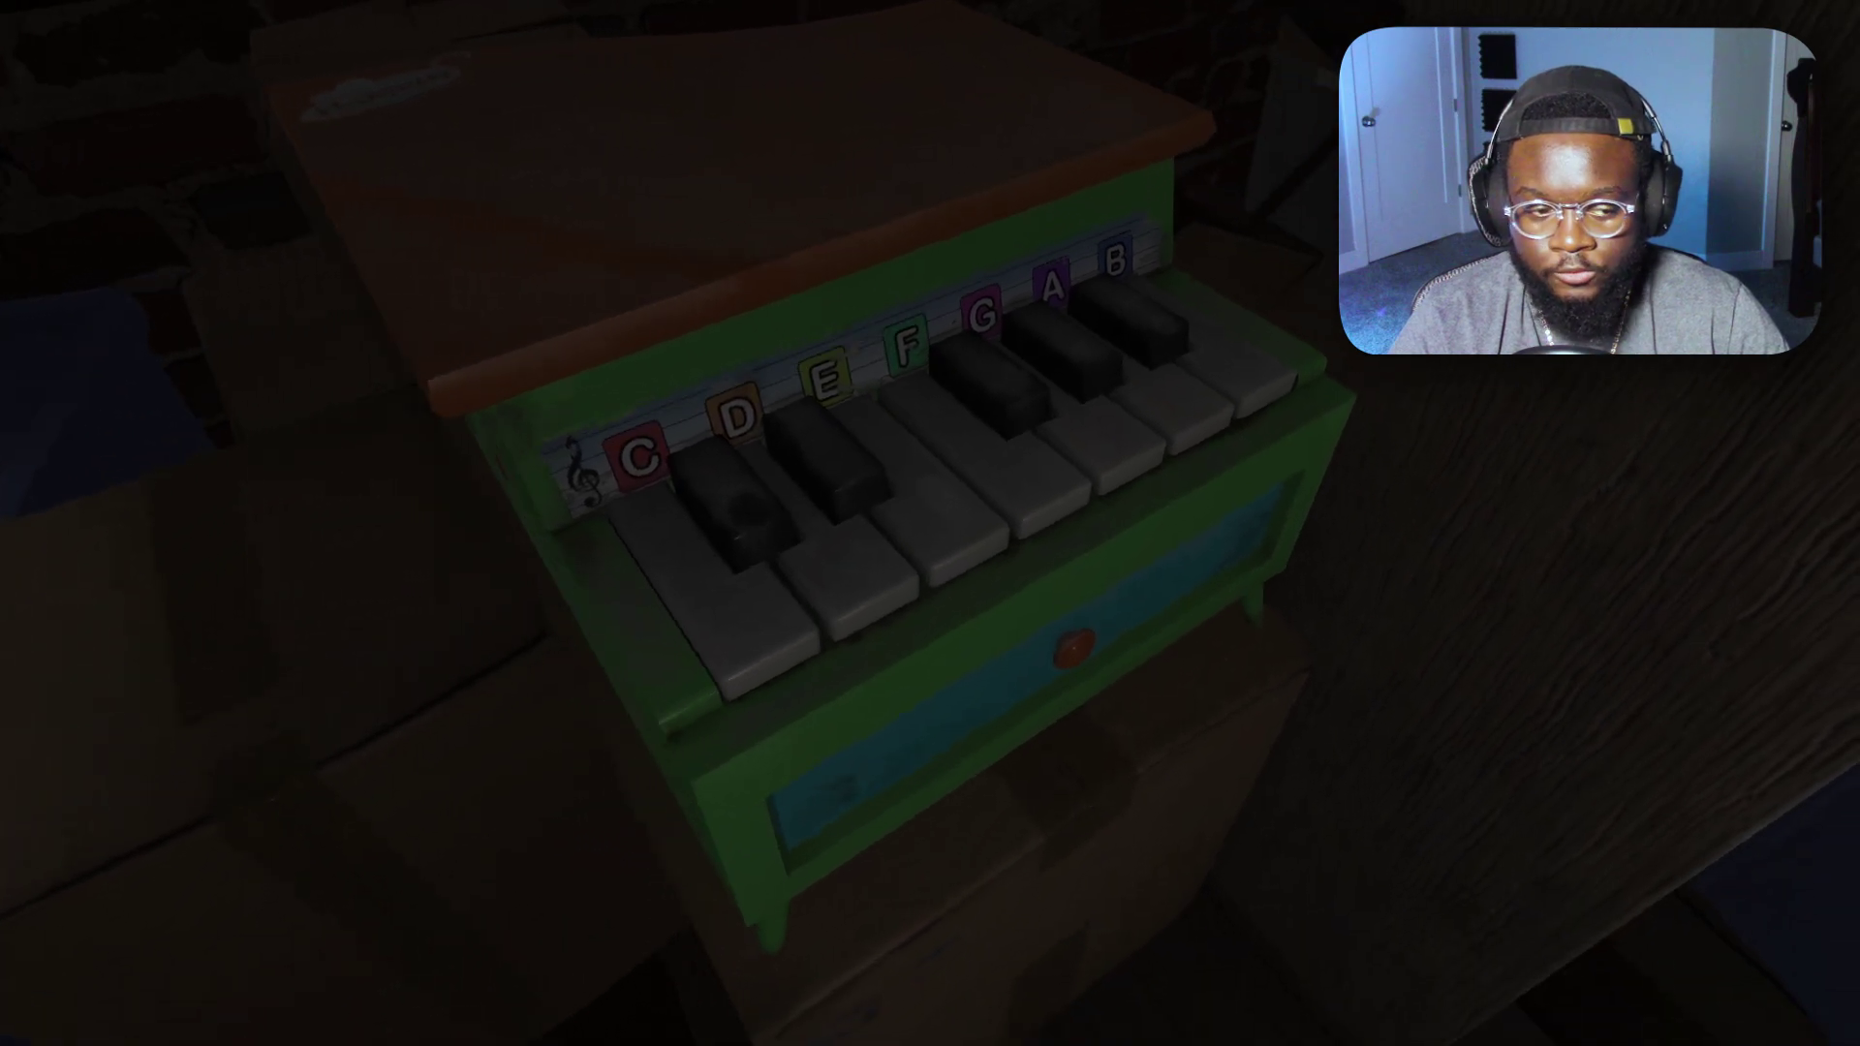
key(a)
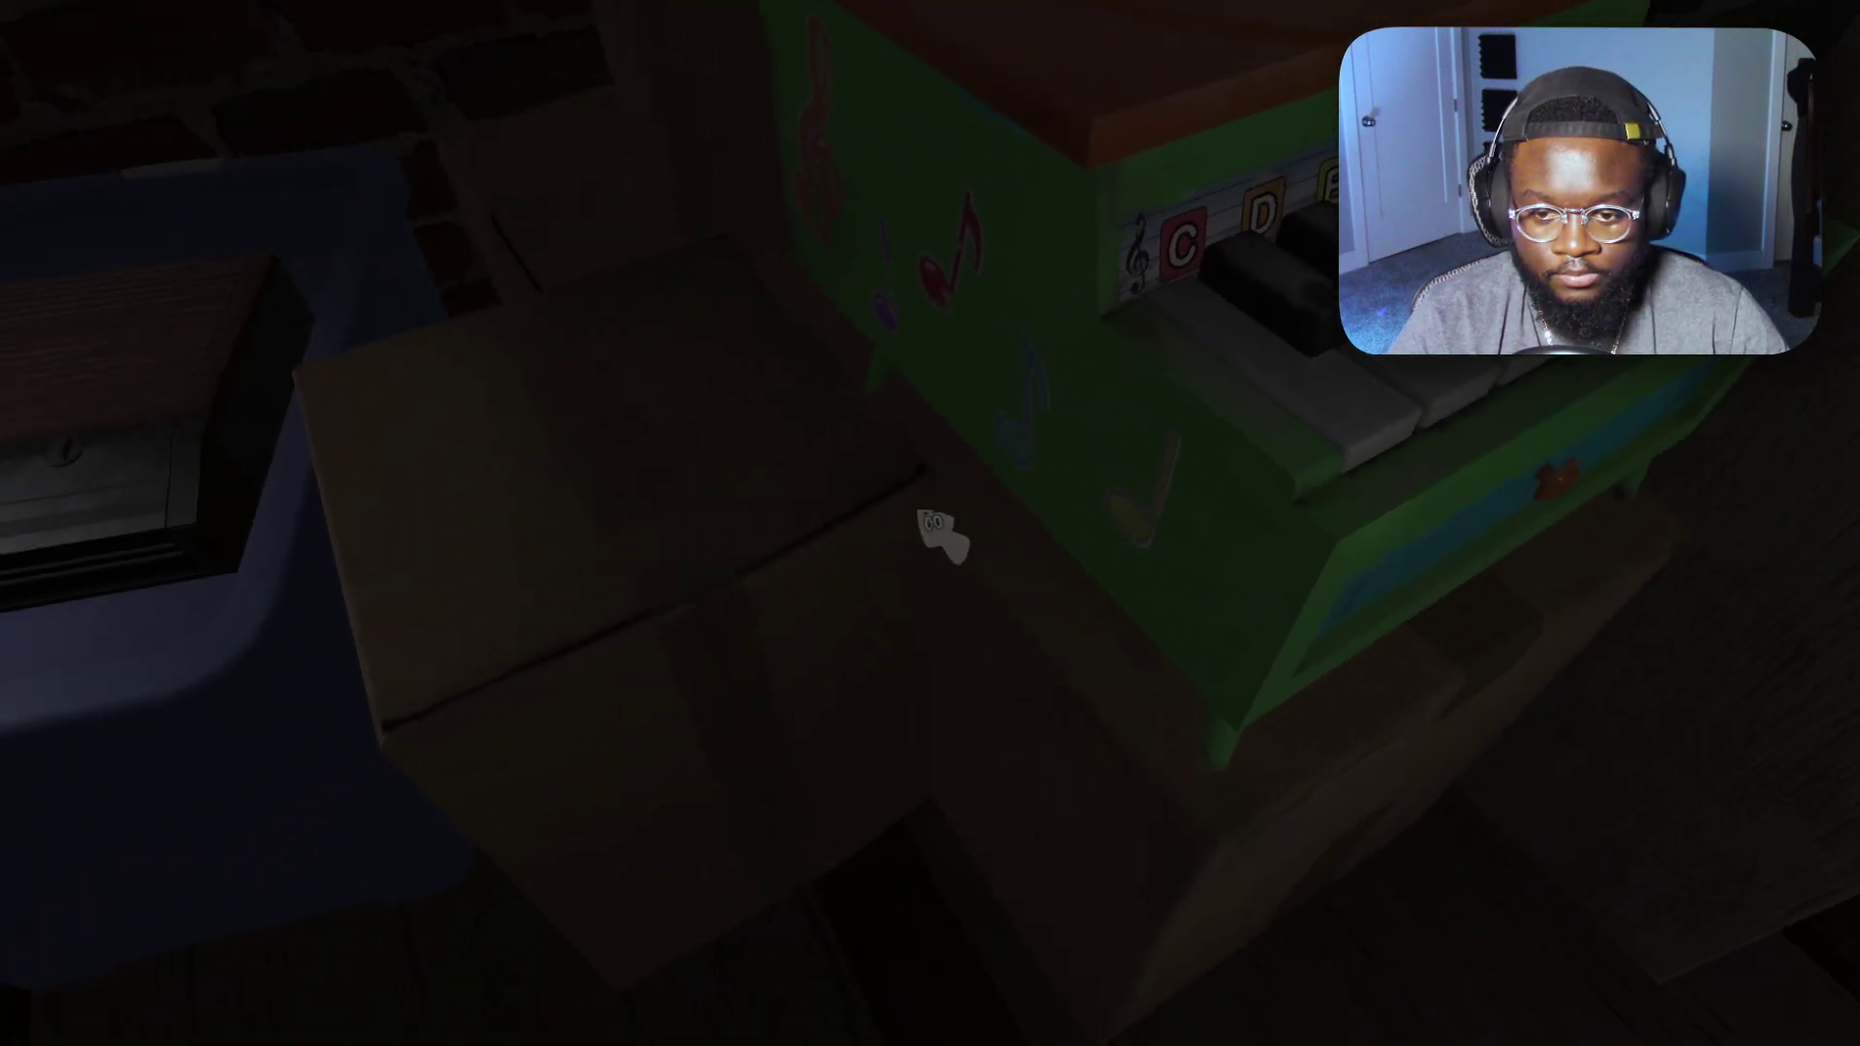
key(a)
key(w)
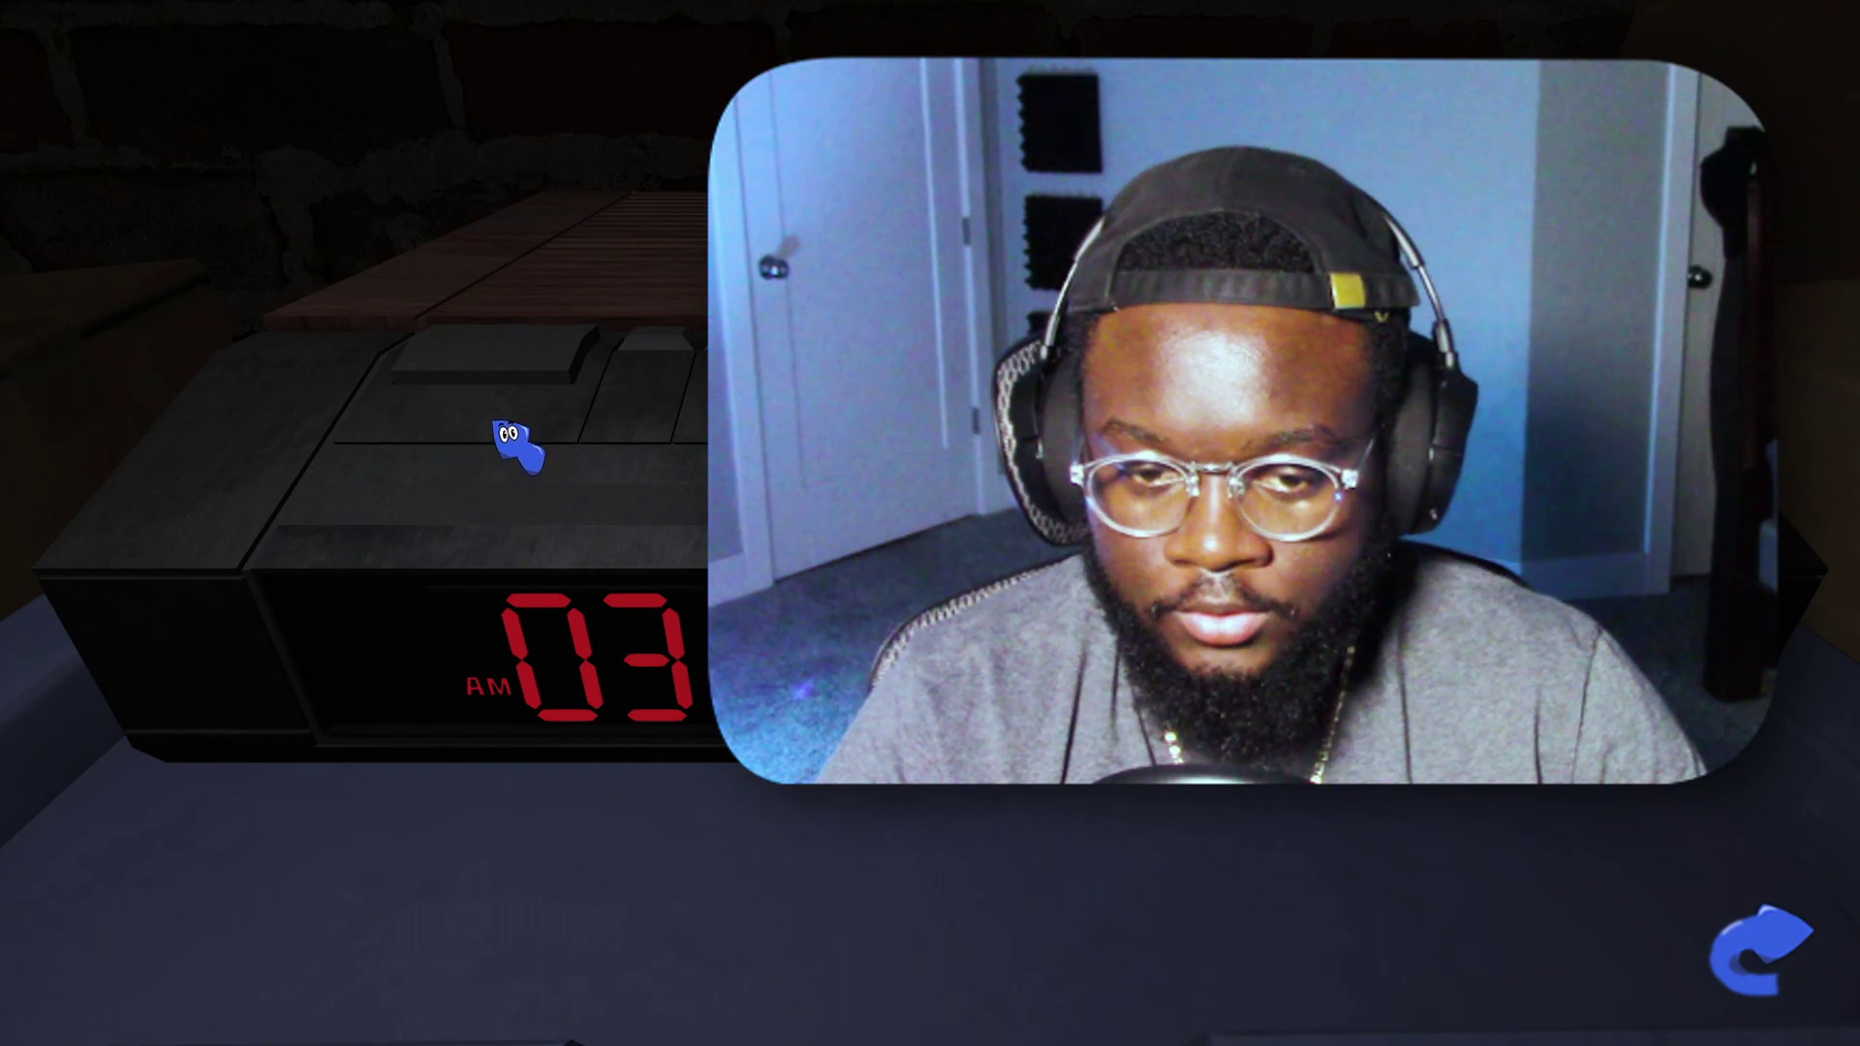
click(1761, 951)
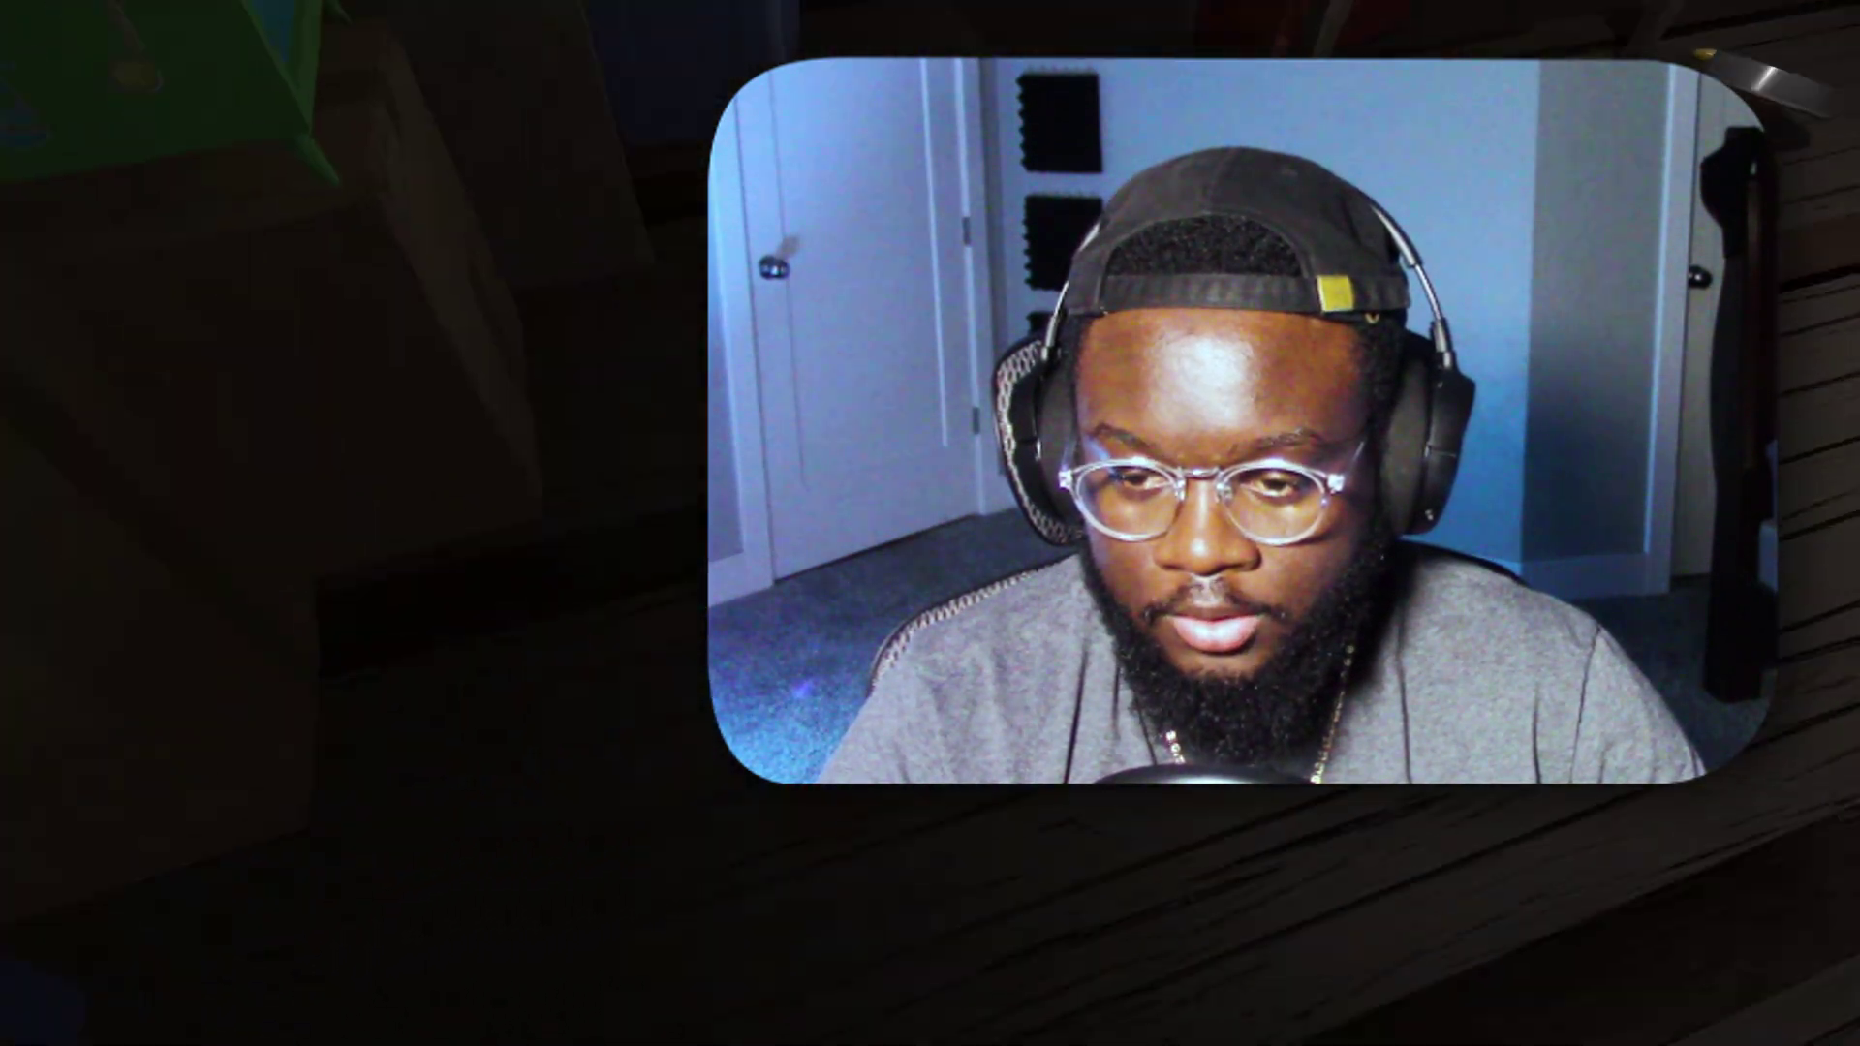
key(w)
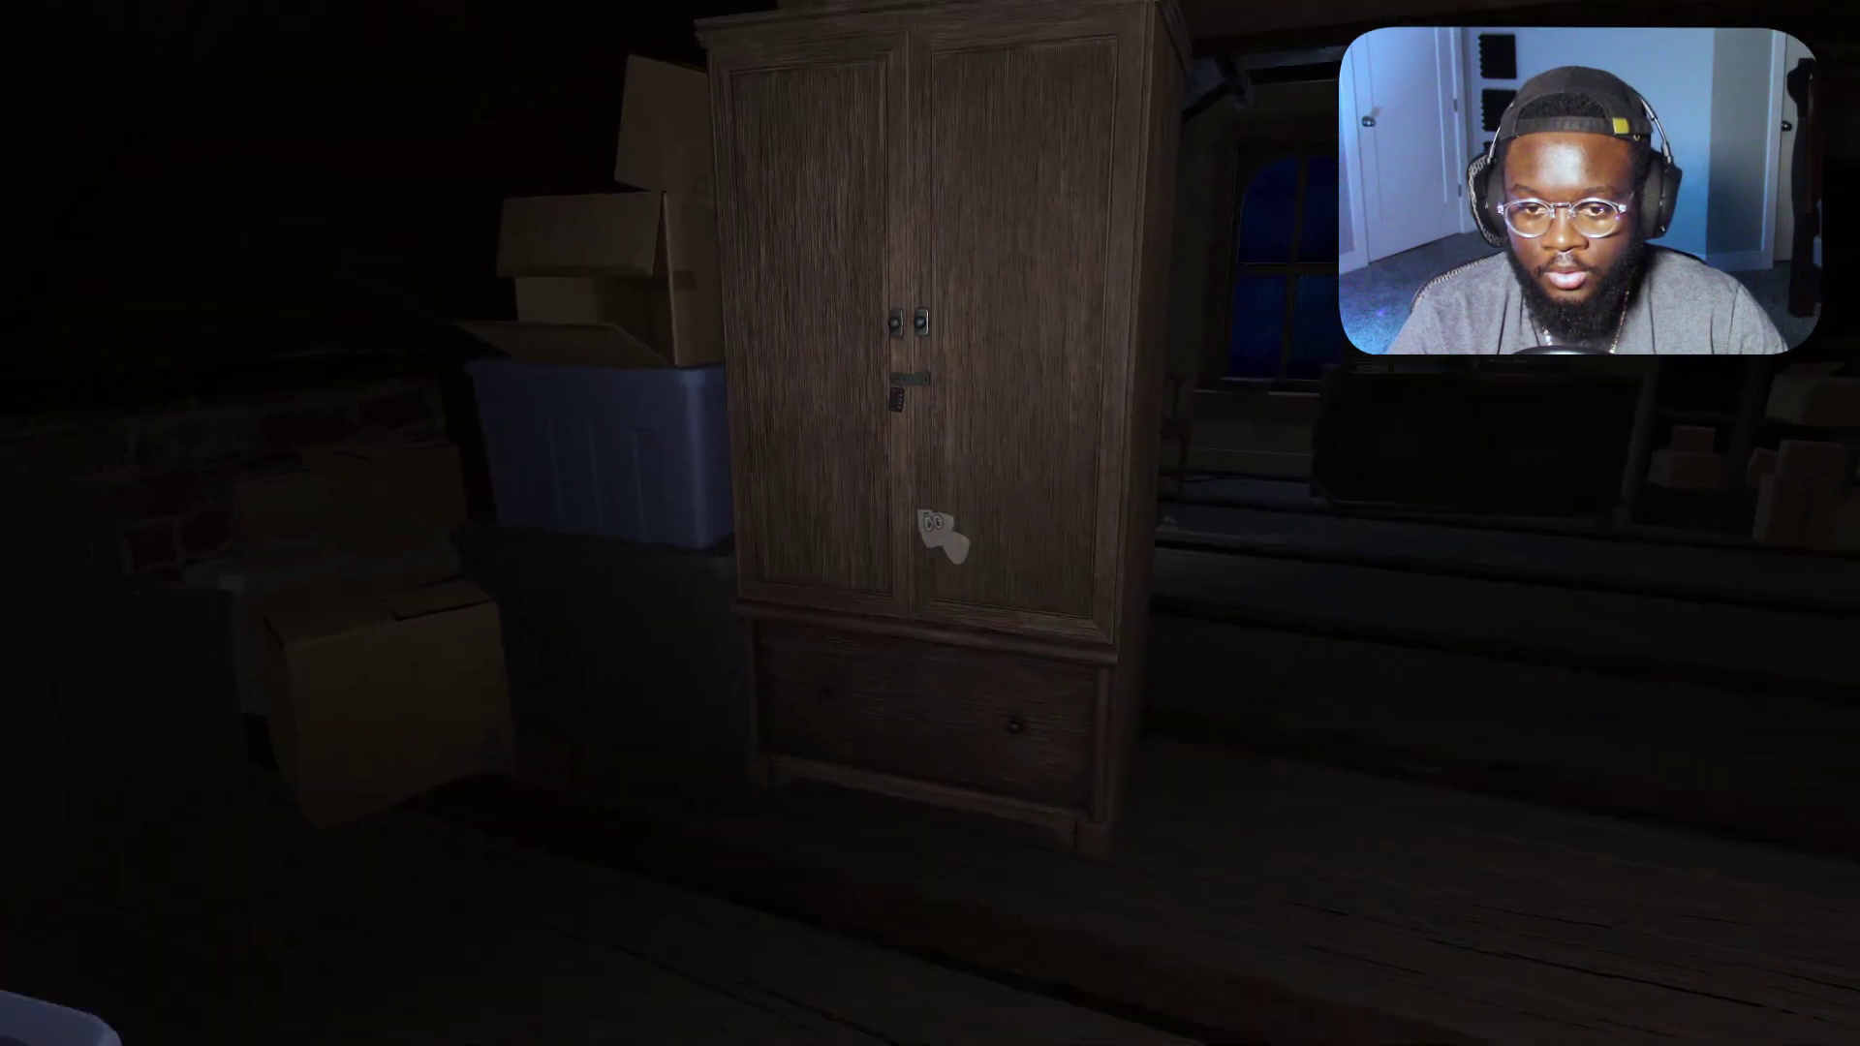
key(w)
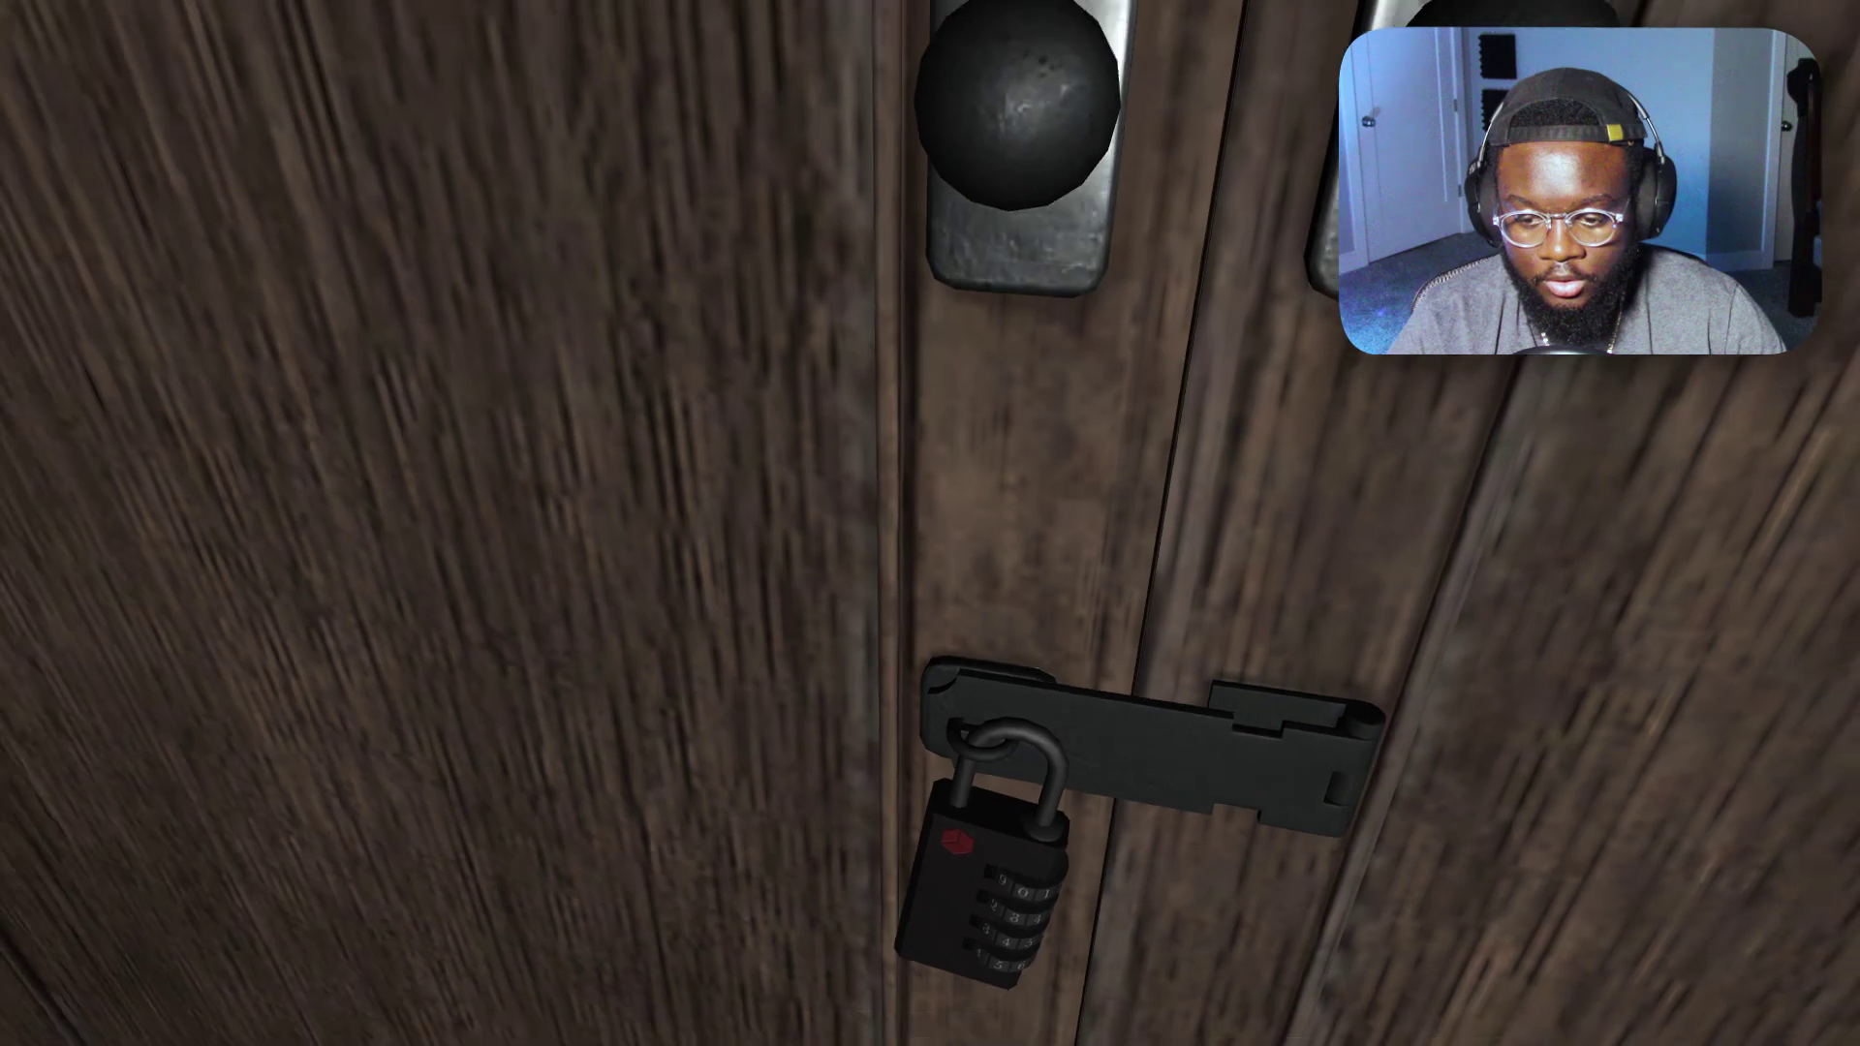
key(s)
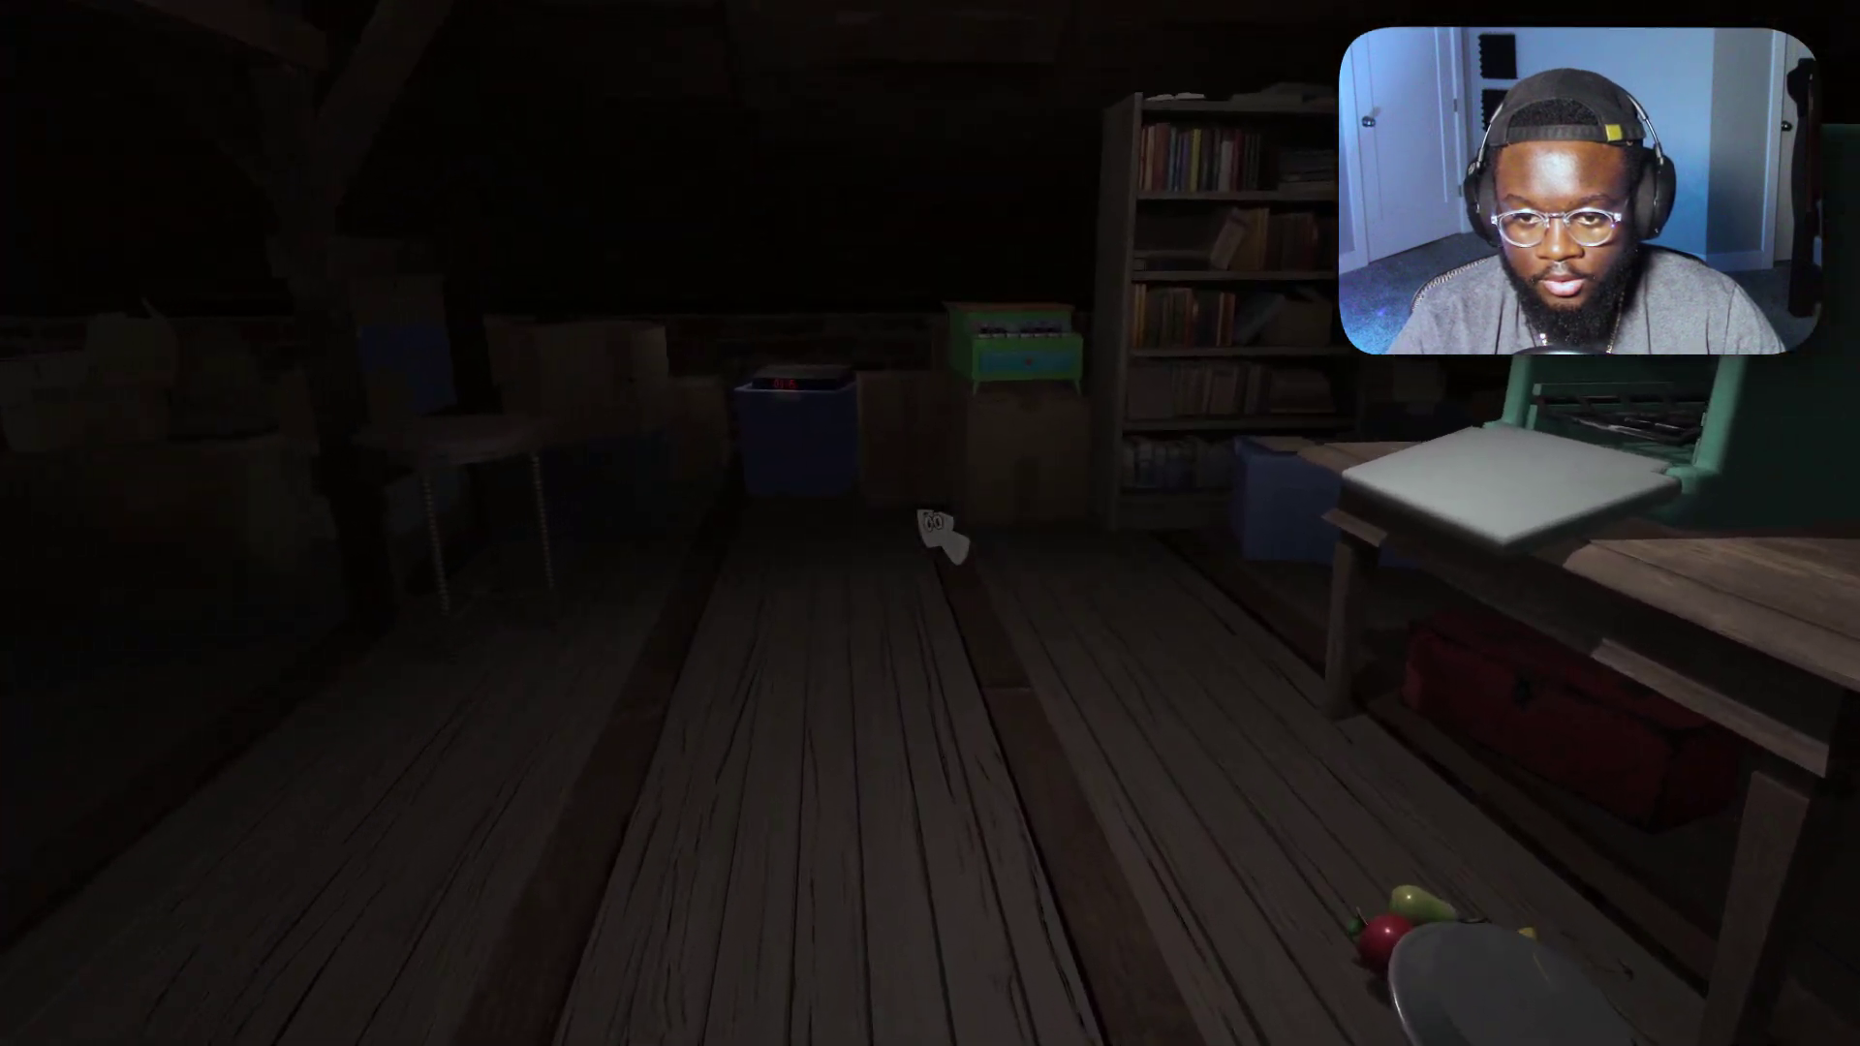